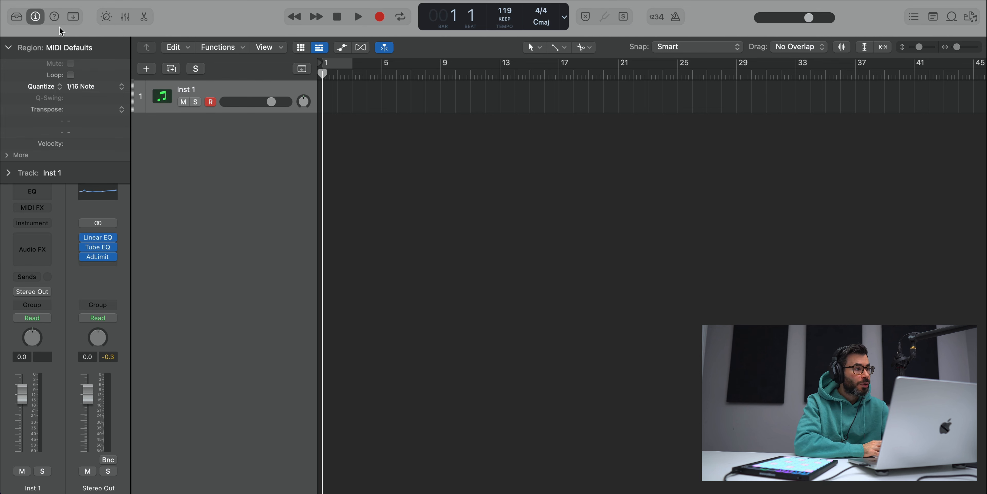
# Load the Kensington section instrument patch from Studio Strings onto the instrument track
pyautogui.click(17, 17)
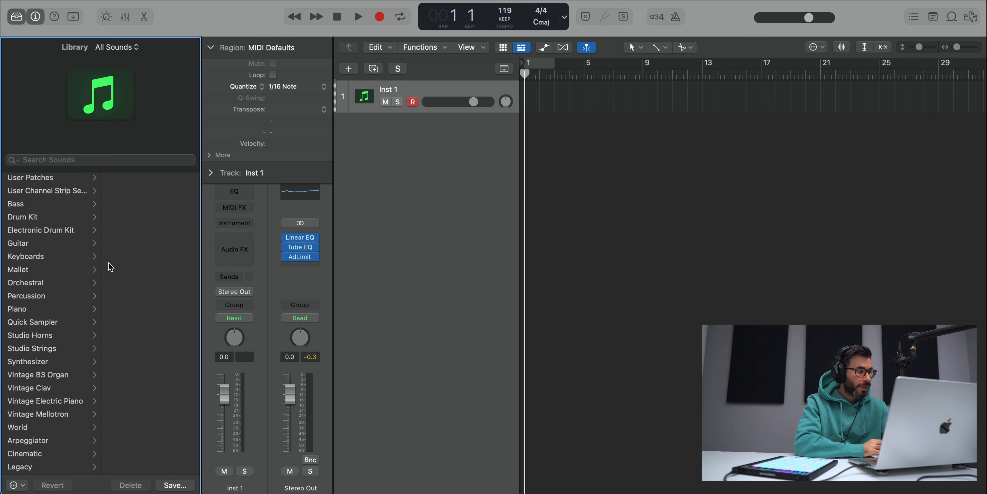
pyautogui.click(32, 348)
pyautogui.click(34, 243)
pyautogui.click(128, 218)
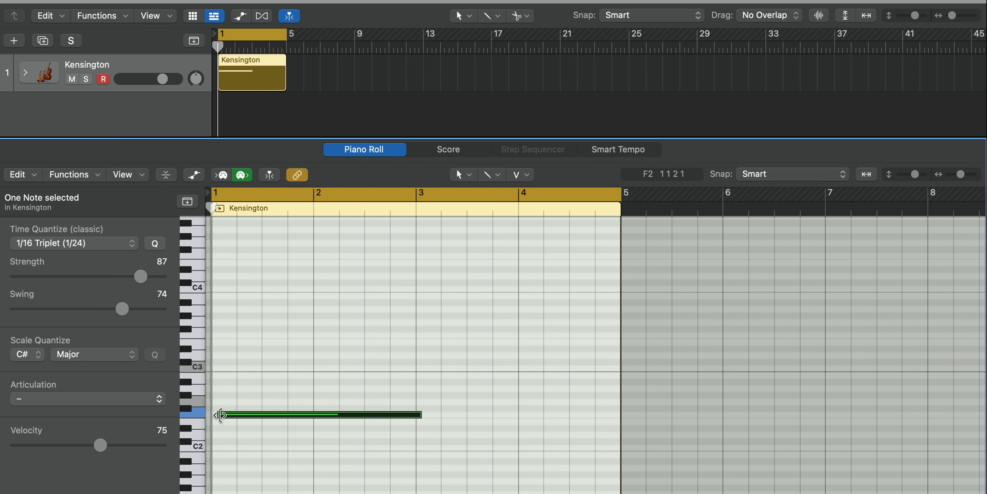
# Align the F2 note to the start of bar 1, shorten it to one bar and raise it one octave
pyautogui.moveTo(220, 414); pyautogui.dragTo(214, 415)
pyautogui.moveTo(421, 415); pyautogui.dragTo(313, 417)
pyautogui.click(278, 417)
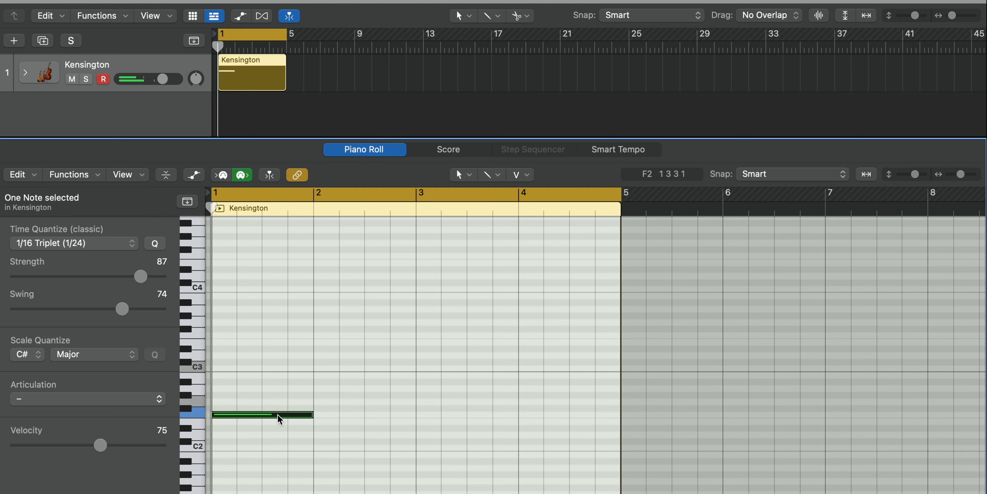
pyautogui.hotkey('shift', 'alt', 'Up')
pyautogui.hotkey('shift', 'alt', 'Down')
pyautogui.hotkey('shift', 'alt', 'Up')
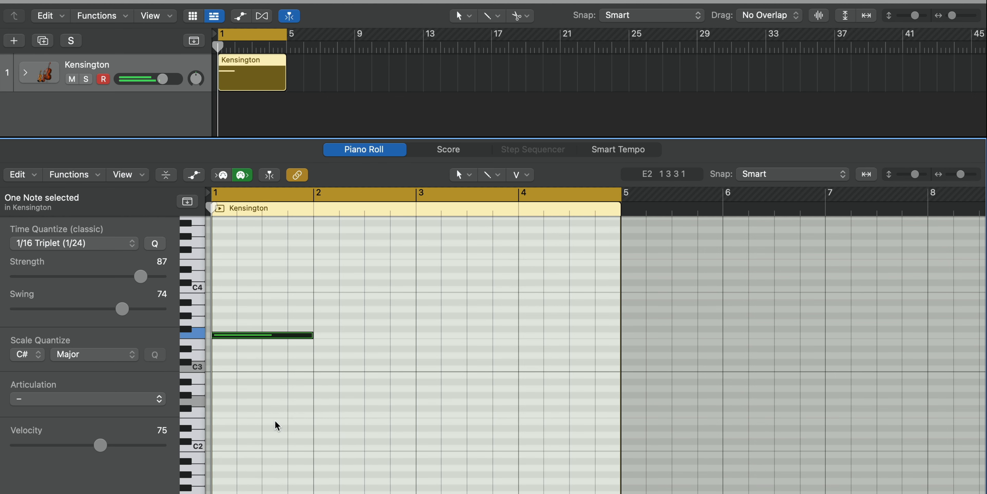
pyautogui.scroll(5, 276, 422)
# Stack one-bar A#3, C4 and D#4 notes above the F3 in bar 1 to build a chord, and play it
pyautogui.rightClick(264, 417)
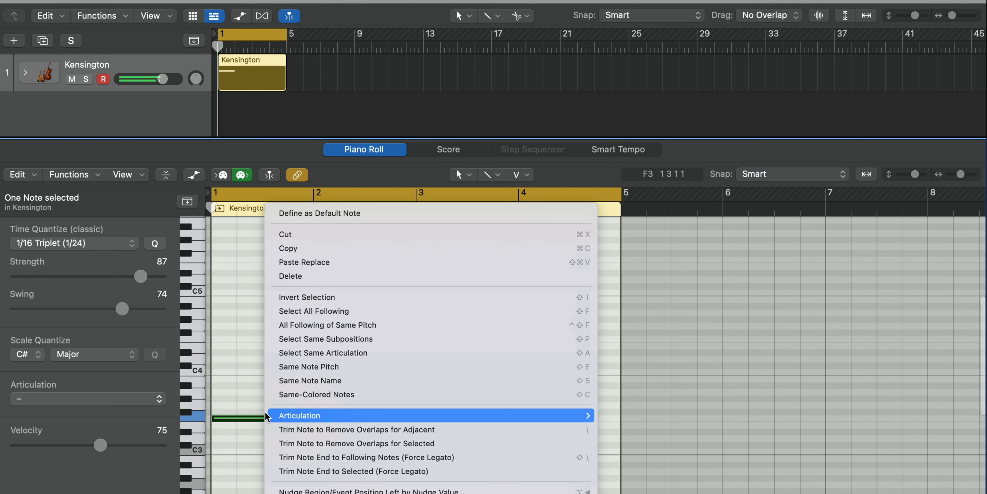
pyautogui.click(237, 400)
pyautogui.moveTo(240, 418); pyautogui.dragTo(242, 349)
pyautogui.press('space')
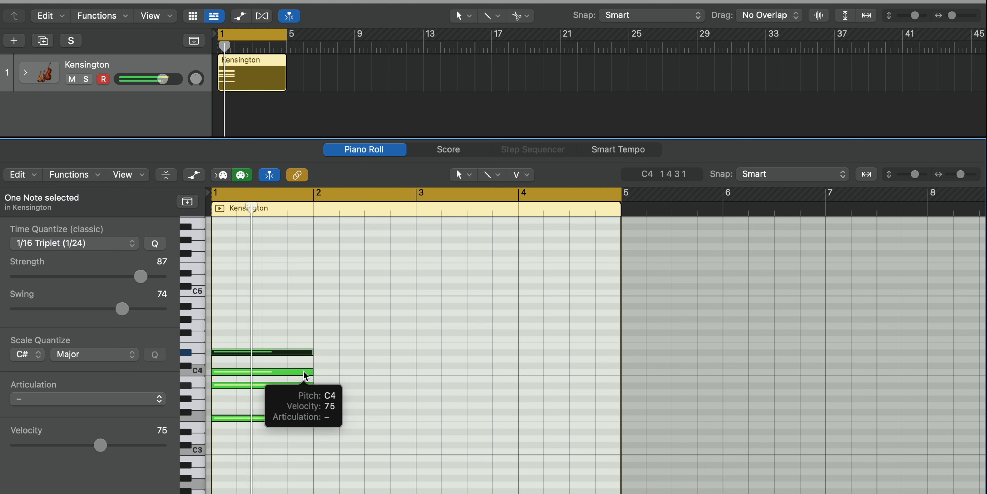
# Repeat the four-note chord from bar 1 into bar 2 and play it back
pyautogui.moveTo(333, 425); pyautogui.dragTo(269, 345)
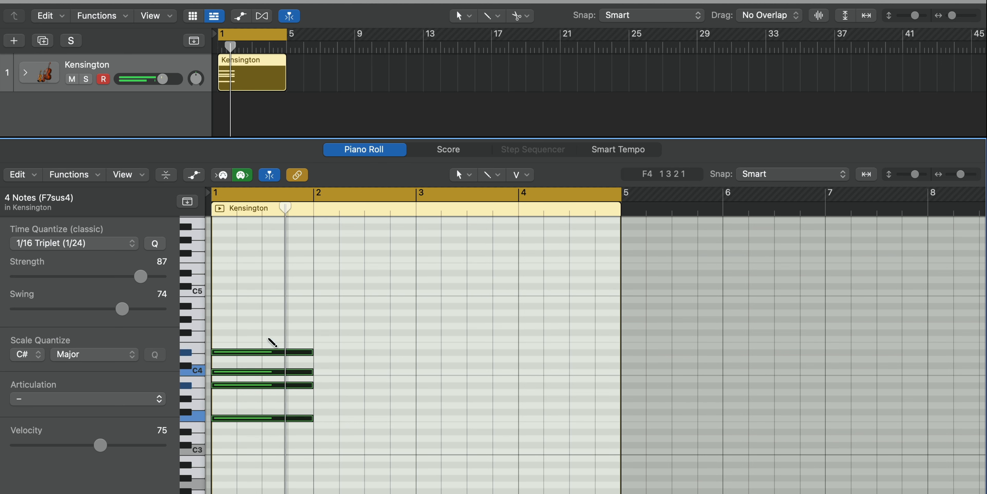
pyautogui.press('super+r')
pyautogui.press('space')
pyautogui.click(344, 390)
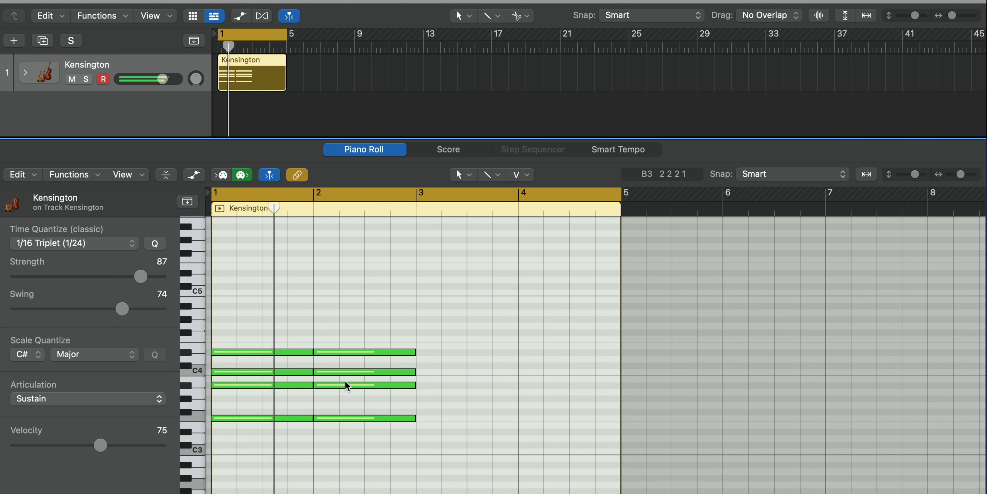
# In the bar 2 chord, raise the C4 to C#4 and the D#4 to F4
pyautogui.moveTo(345, 371); pyautogui.dragTo(345, 364)
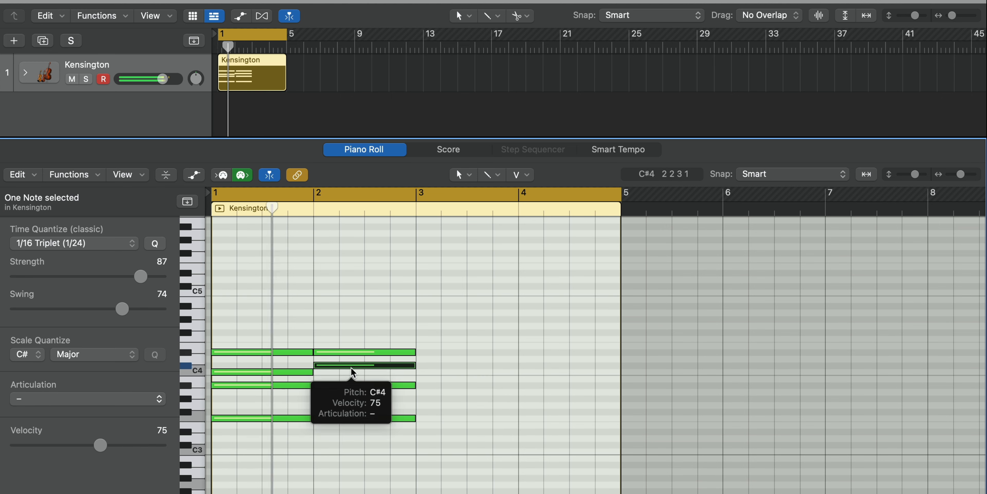
pyautogui.click(348, 348)
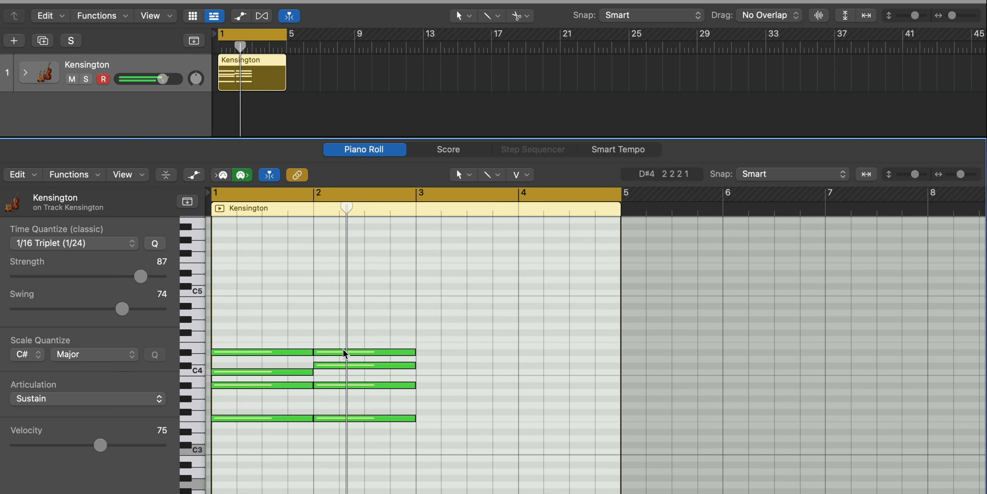
pyautogui.moveTo(344, 350); pyautogui.dragTo(340, 339)
pyautogui.press('space')
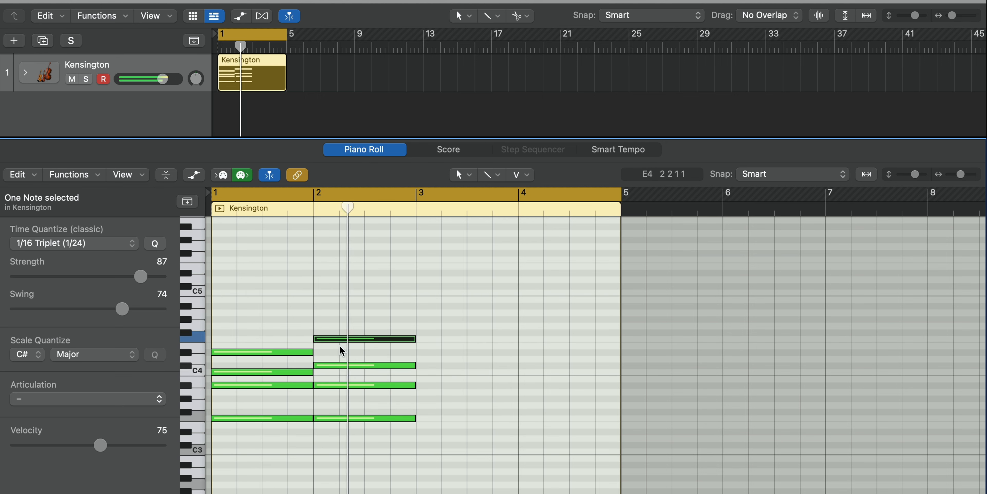
pyautogui.press('space')
# Repeat both chords into bars 3 and 4, then trim the Kensington region to end at bar 5 and play it
pyautogui.moveTo(478, 471); pyautogui.dragTo(213, 304)
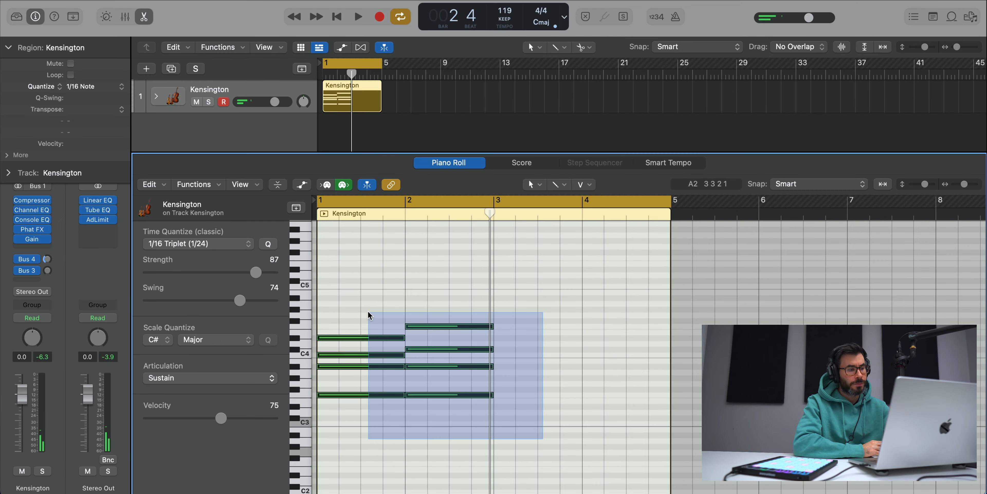
pyautogui.press('super+r')
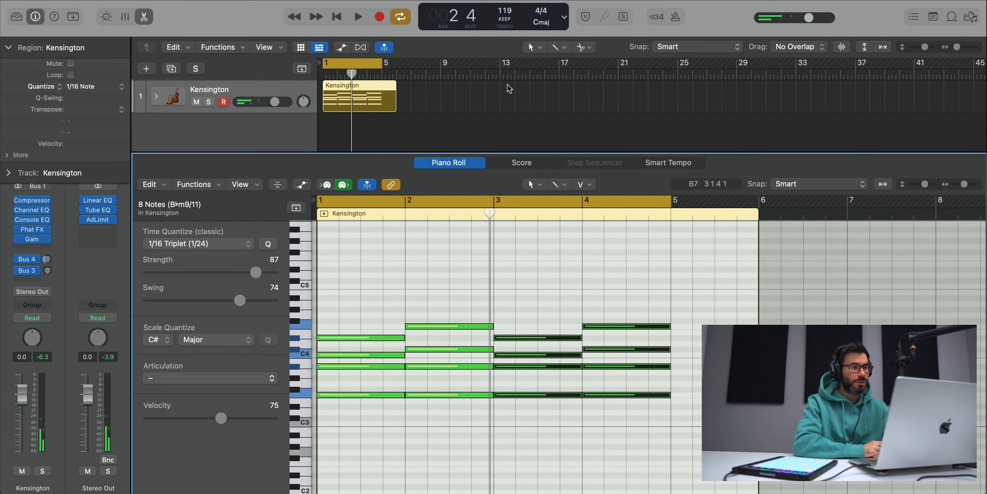
pyautogui.press('space')
pyautogui.moveTo(396, 107); pyautogui.dragTo(376, 108)
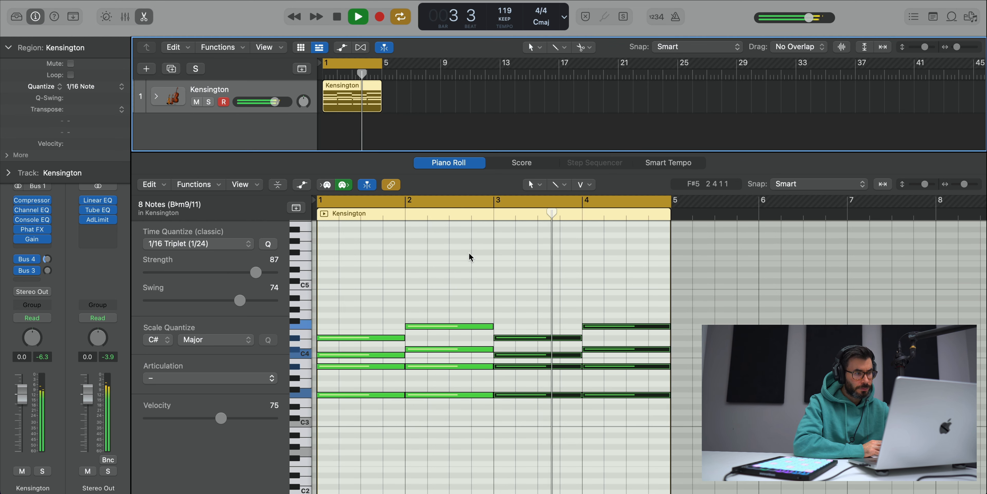
pyautogui.keyDown('ctrl'); pyautogui.keyDown('alt'); pyautogui.click(479, 258); pyautogui.keyUp('alt'); pyautogui.keyUp('ctrl')
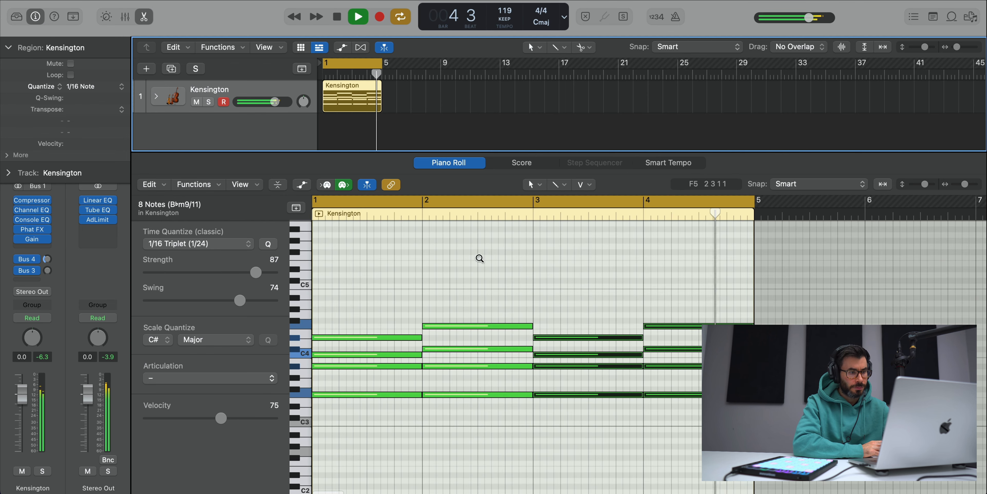
pyautogui.press('space')
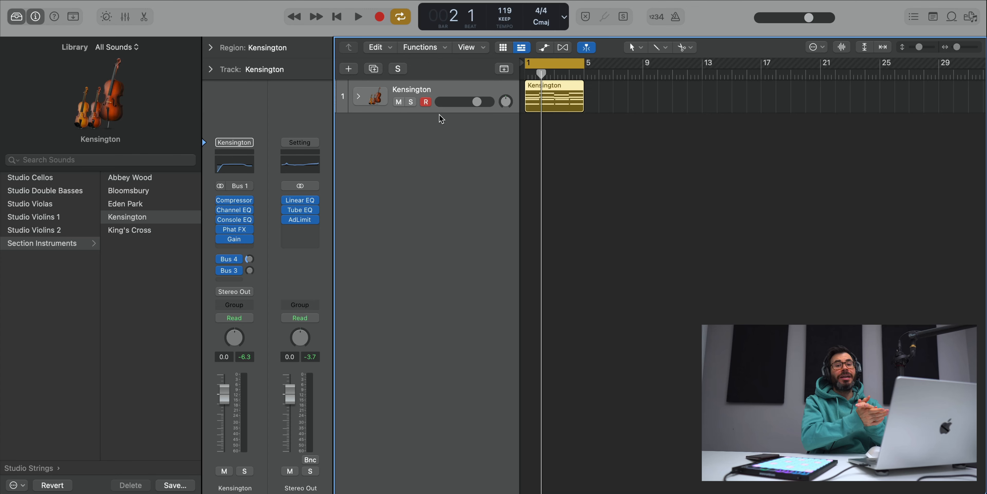
# Add a second software instrument track below the strings and load the Muted Bass patch on it
pyautogui.doubleClick(433, 140)
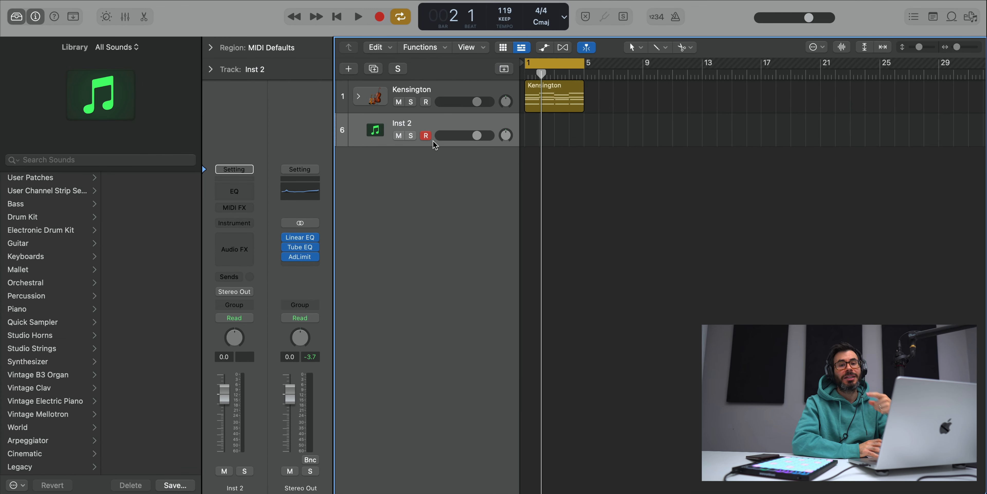
pyautogui.click(54, 206)
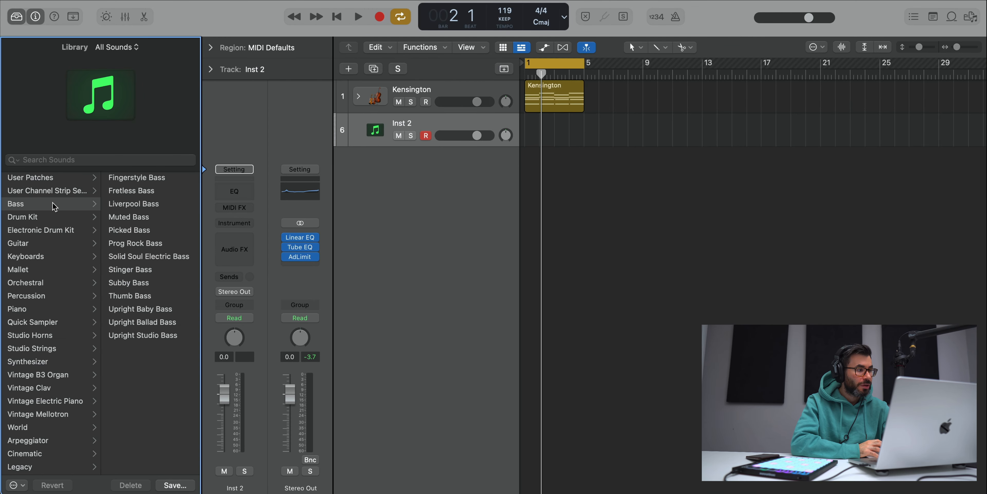
pyautogui.click(161, 218)
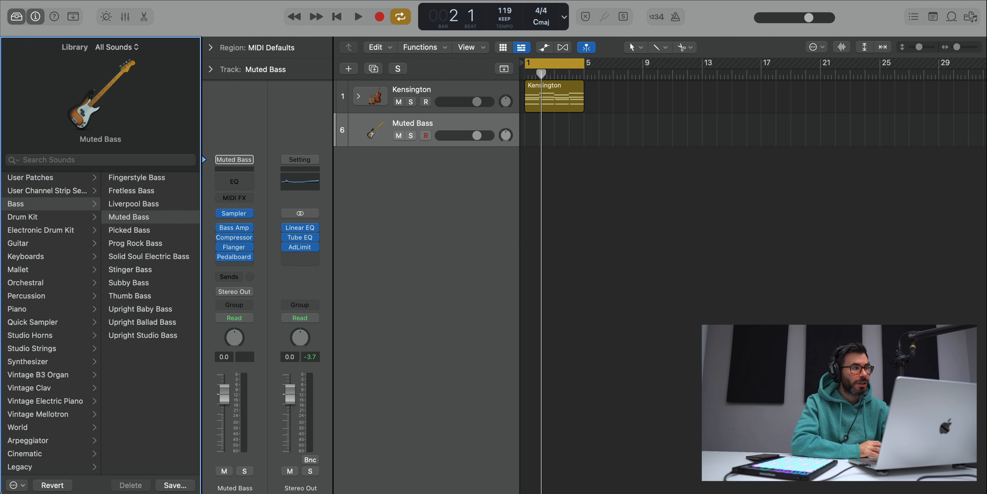
pyautogui.click(15, 17)
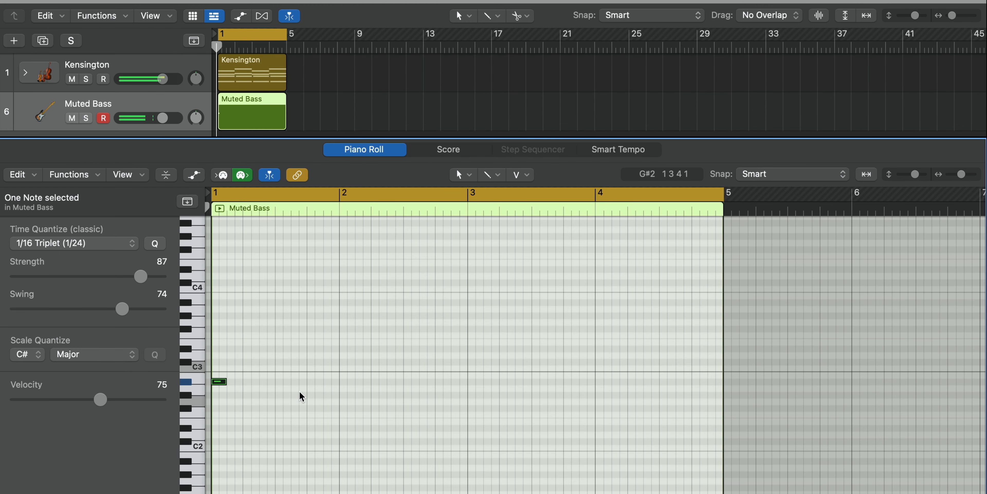
# Position an eighth-note F2 directly after the opening A#2 in the bass region and play it from the start
pyautogui.press('space')
pyautogui.press('Return')
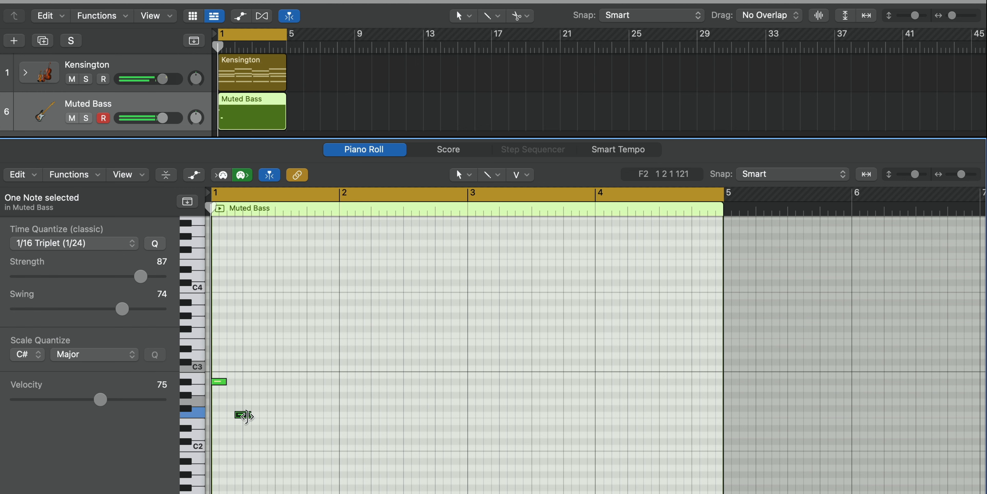
pyautogui.moveTo(244, 415); pyautogui.dragTo(232, 415)
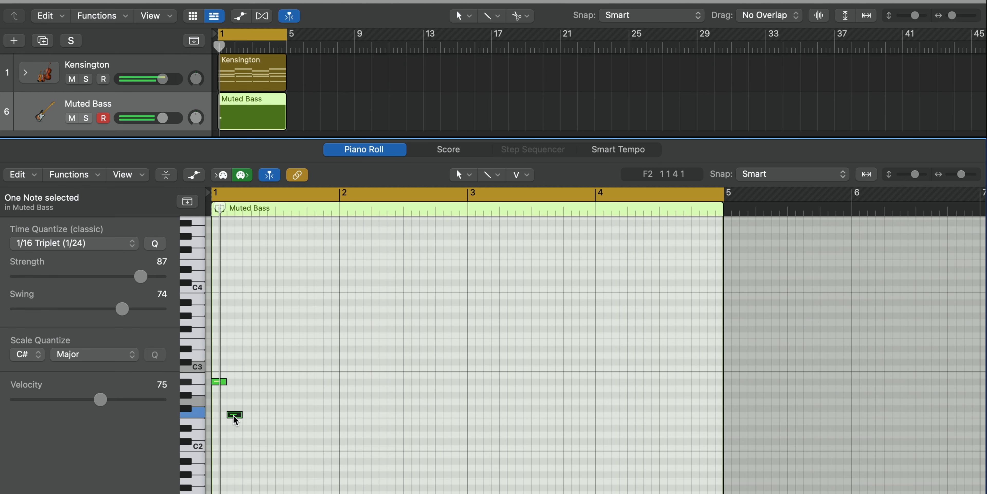
pyautogui.press('Return')
pyautogui.press('space')
# Add eighth-note G#2 and A#2 notes after the F2 in bar 1 of the bass line
pyautogui.keyDown('super'); pyautogui.click(249, 396); pyautogui.keyUp('super')
pyautogui.press('Return')
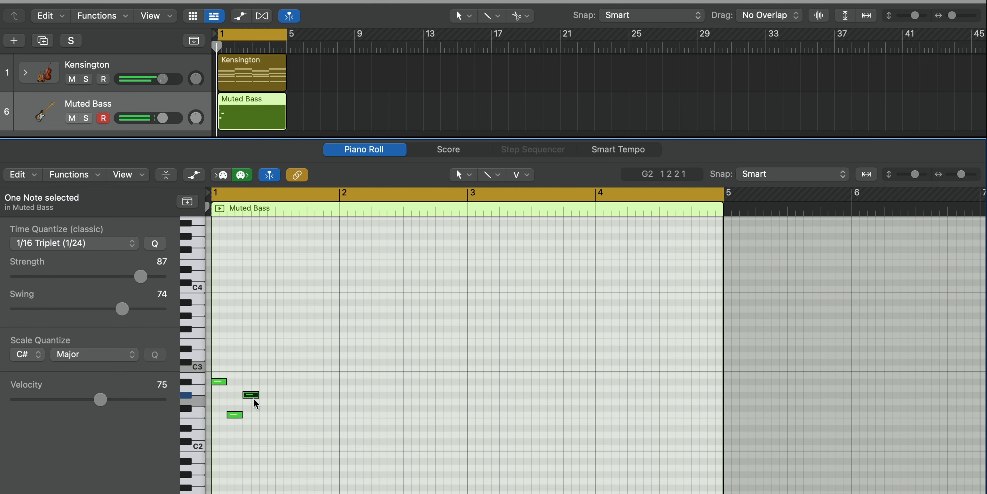
pyautogui.press('space')
pyautogui.keyDown('super'); pyautogui.click(265, 381); pyautogui.keyUp('super')
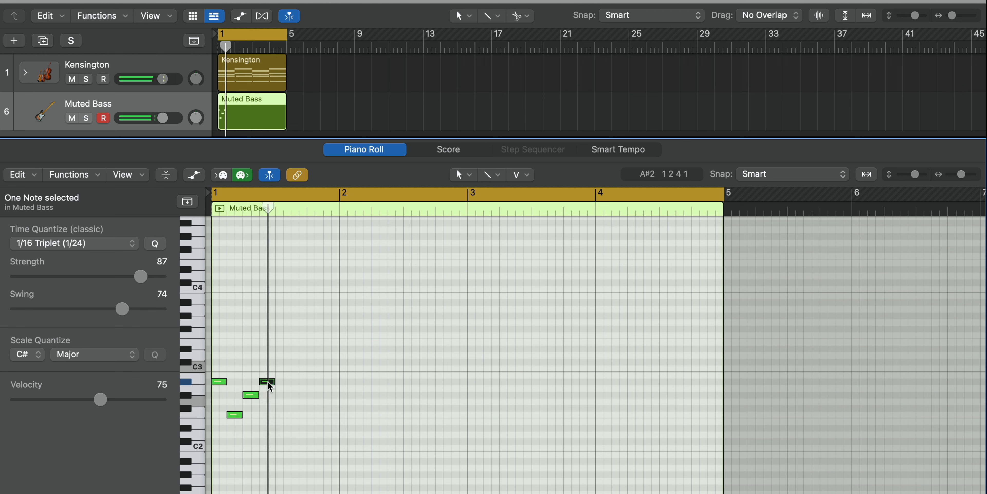
# Lengthen the second A#2 in bar 1 to one beat, checking it against playback
pyautogui.moveTo(275, 383); pyautogui.dragTo(306, 388)
pyautogui.press('Return')
pyautogui.press('space')
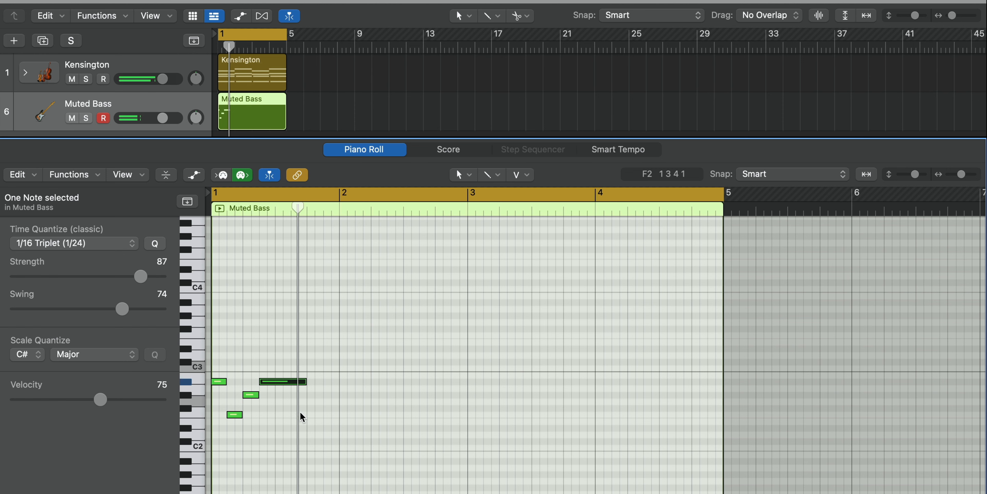
pyautogui.press('Return')
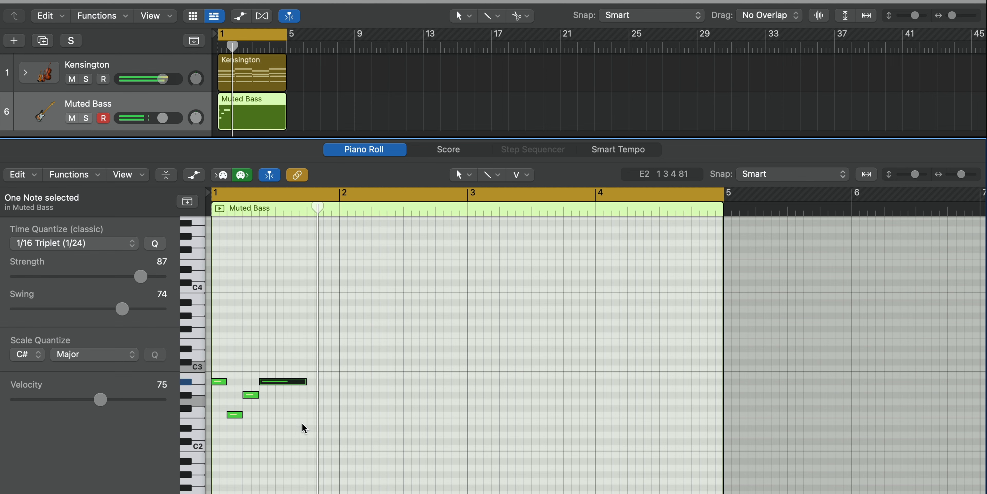
pyautogui.moveTo(306, 382); pyautogui.dragTo(291, 382)
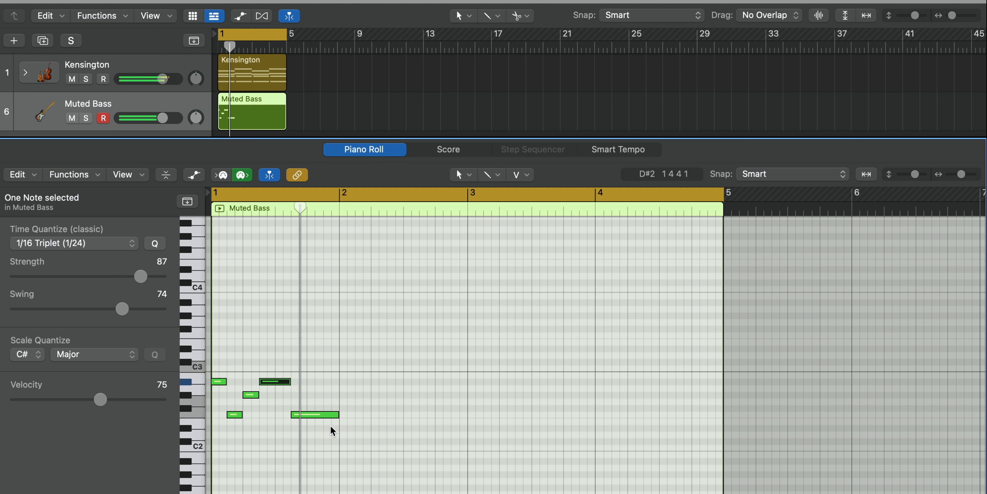
# Shorten the F2 after the long A#2 to an eighth note and fill bar 1 with eighth-note G#2 and F2
pyautogui.moveTo(337, 415); pyautogui.dragTo(305, 421)
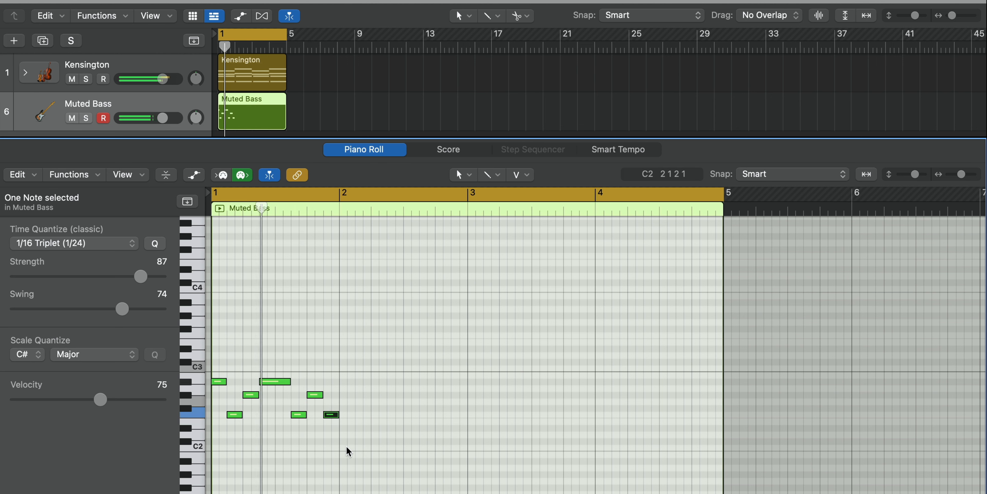
pyautogui.press('space')
pyautogui.press('space')
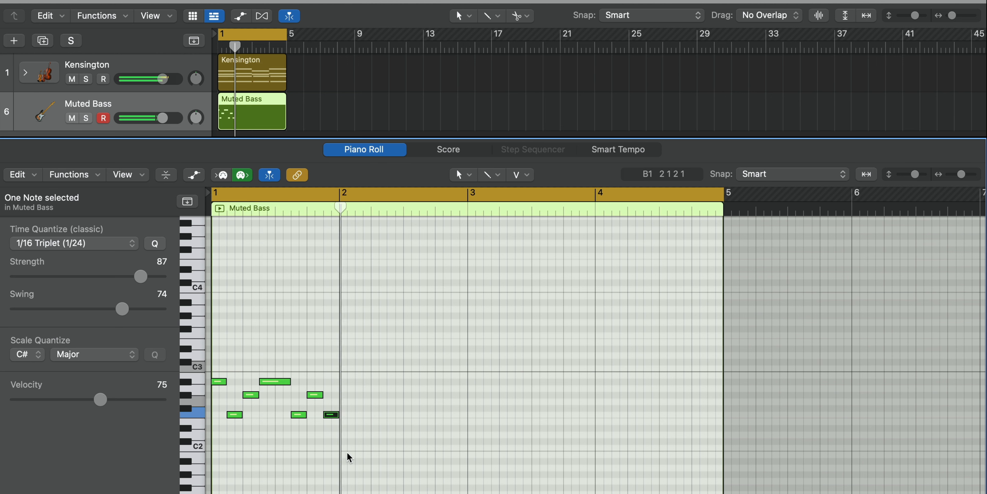
# Start bar 2 of the bass line with eighth notes A#1, F2 and G#2, auditioning them against the strings
pyautogui.click(339, 459)
pyautogui.press('space')
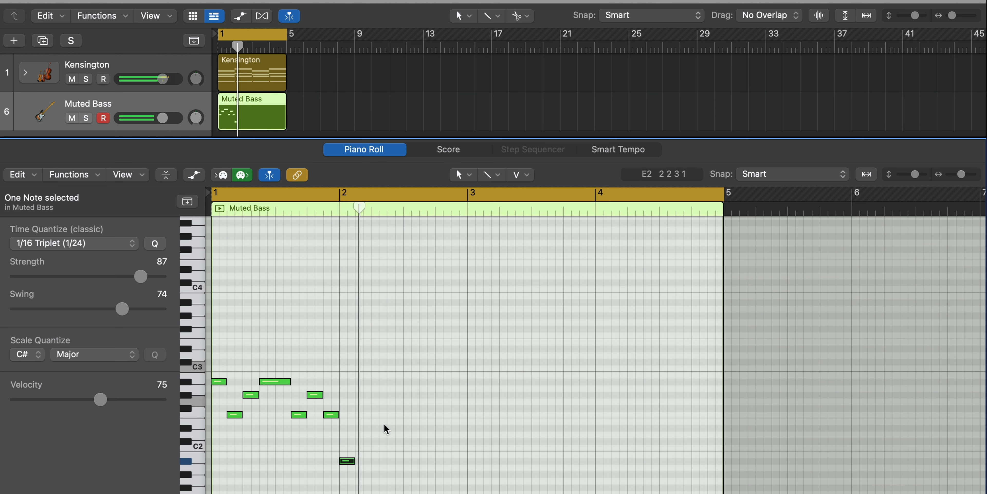
pyautogui.moveTo(359, 413); pyautogui.dragTo(362, 413)
pyautogui.press('space')
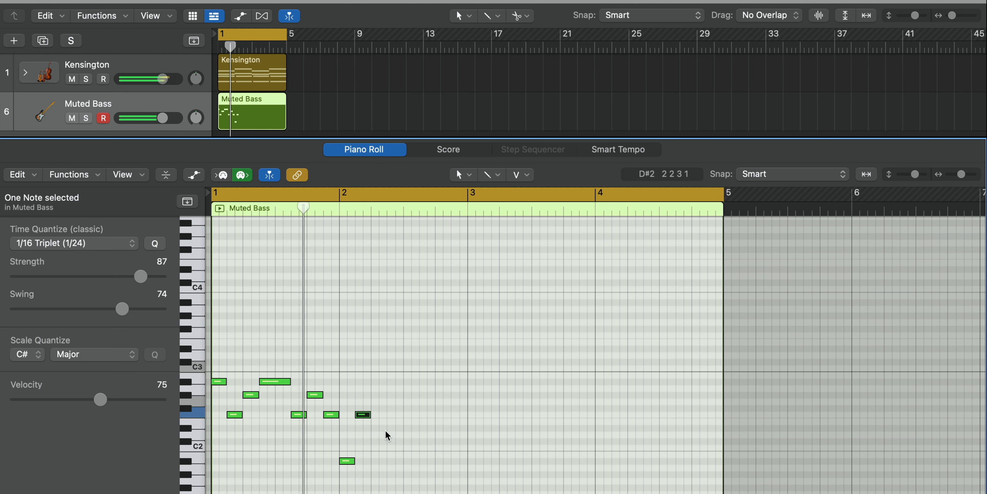
pyautogui.keyDown('super'); pyautogui.click(376, 395); pyautogui.keyUp('super')
pyautogui.press('space')
pyautogui.press('space')
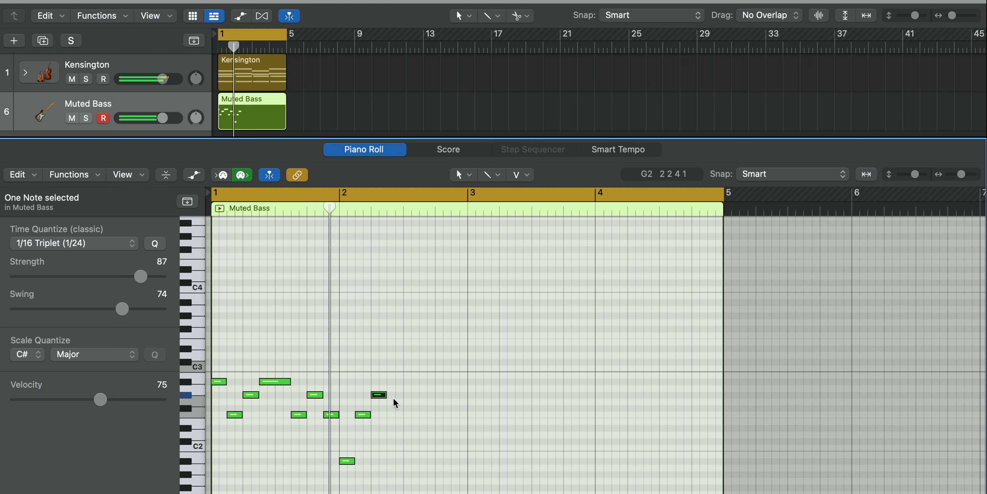
# Add an A#2 after the bar 2 G#2, extend it to one and a half beats and play it
pyautogui.keyDown('super'); pyautogui.click(394, 382); pyautogui.keyUp('super')
pyautogui.moveTo(399, 386); pyautogui.dragTo(435, 387)
pyautogui.press('space')
pyautogui.press('space')
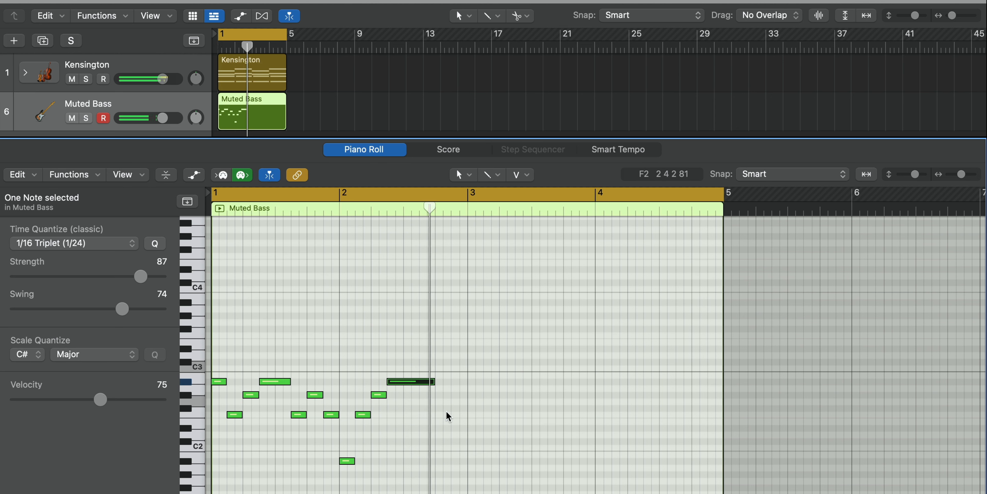
# Add eighth-note C#2 and D2 notes to complete bar 2 of the bass line
pyautogui.keyDown('super'); pyautogui.click(446, 441); pyautogui.keyUp('super')
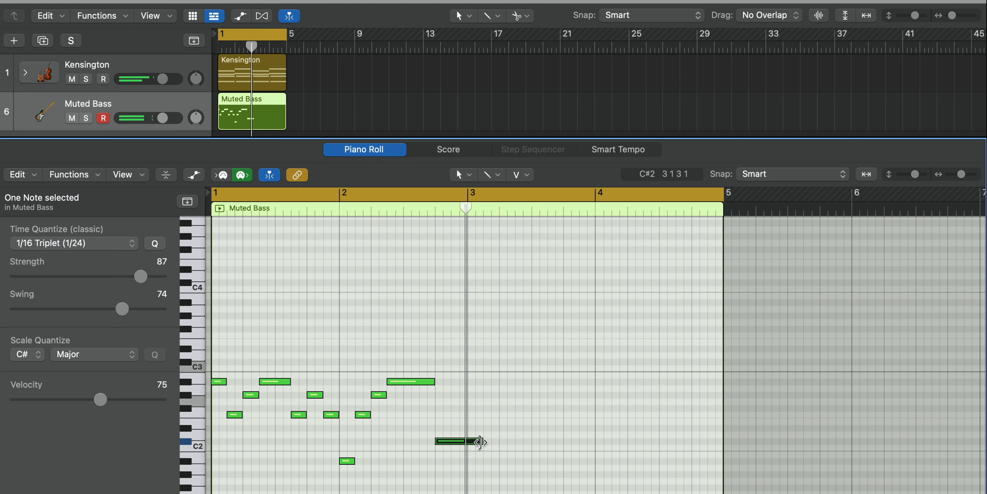
pyautogui.moveTo(480, 442); pyautogui.dragTo(450, 441)
pyautogui.keyDown('super'); pyautogui.click(457, 434); pyautogui.keyUp('super')
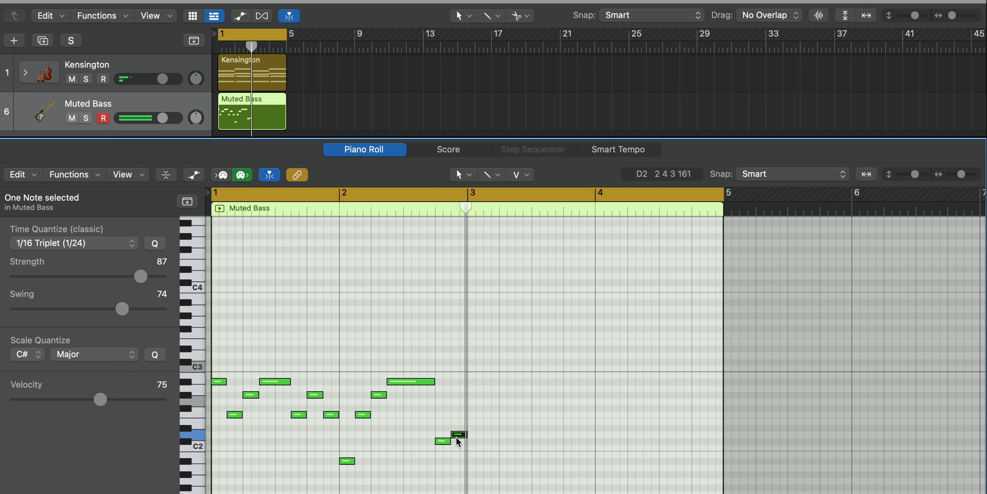
# Repeat the two-bar bass pattern into bars 3 and 4, and trim the Muted Bass region to end at bar 5
pyautogui.press('Return')
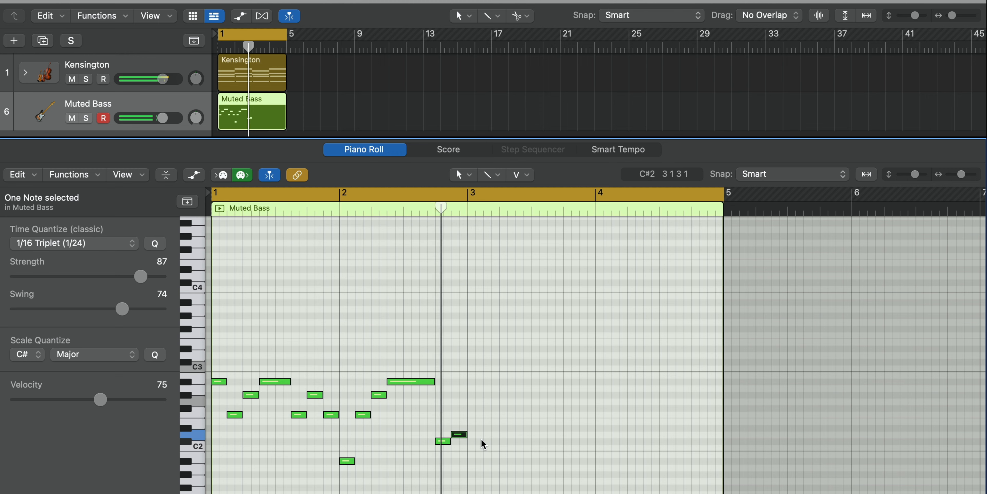
pyautogui.moveTo(503, 477); pyautogui.dragTo(220, 348)
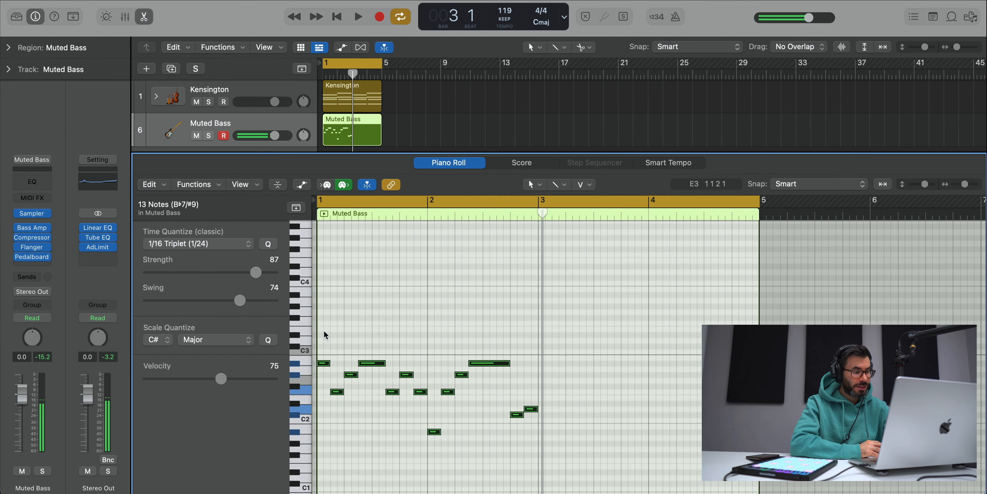
pyautogui.press('super+r')
pyautogui.press('Return')
pyautogui.press('space')
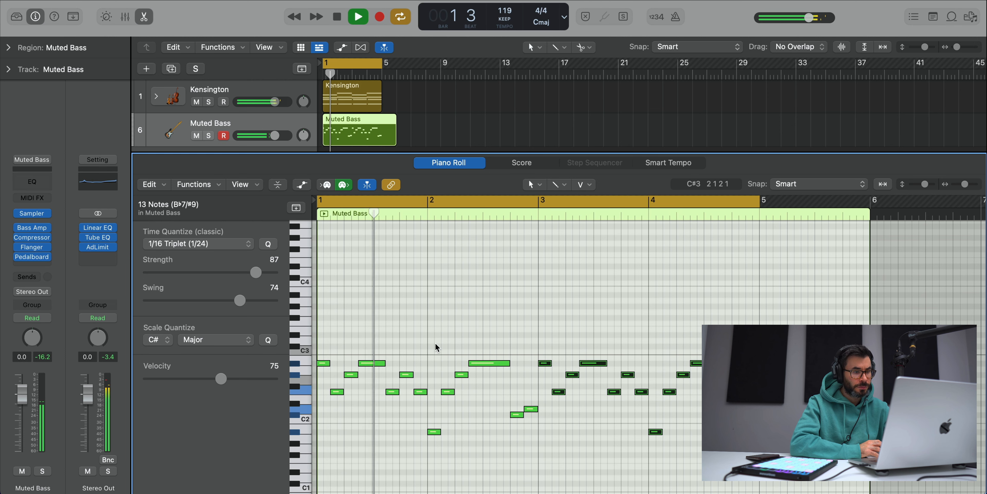
pyautogui.moveTo(396, 143); pyautogui.dragTo(380, 143)
pyautogui.click(465, 288)
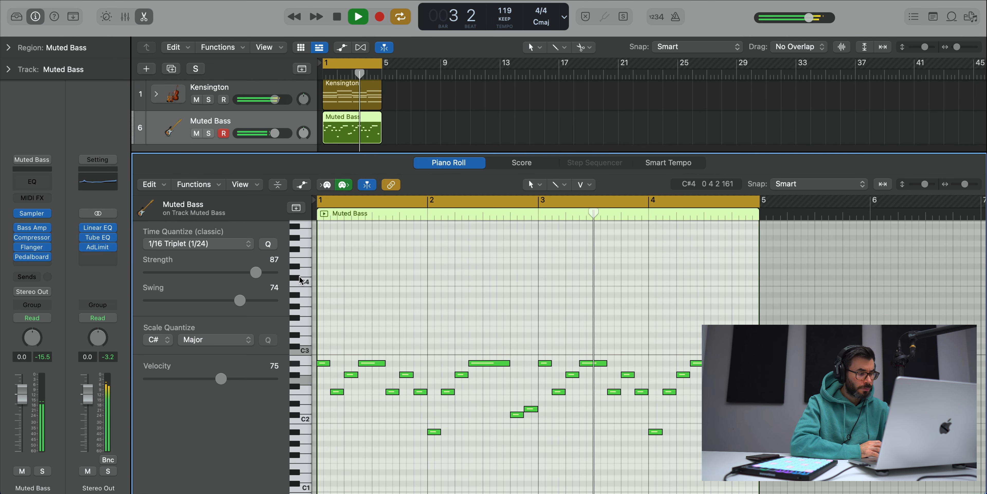
# Leave the note editor and raise the Boost of the Muted Bass track's Bass Amp Designer
pyautogui.press('e')
pyautogui.press('space')
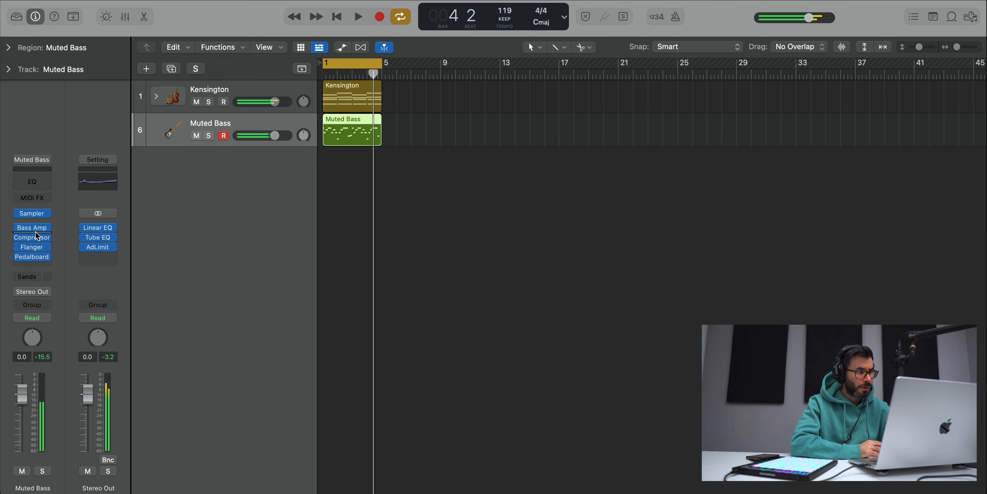
pyautogui.click(33, 228)
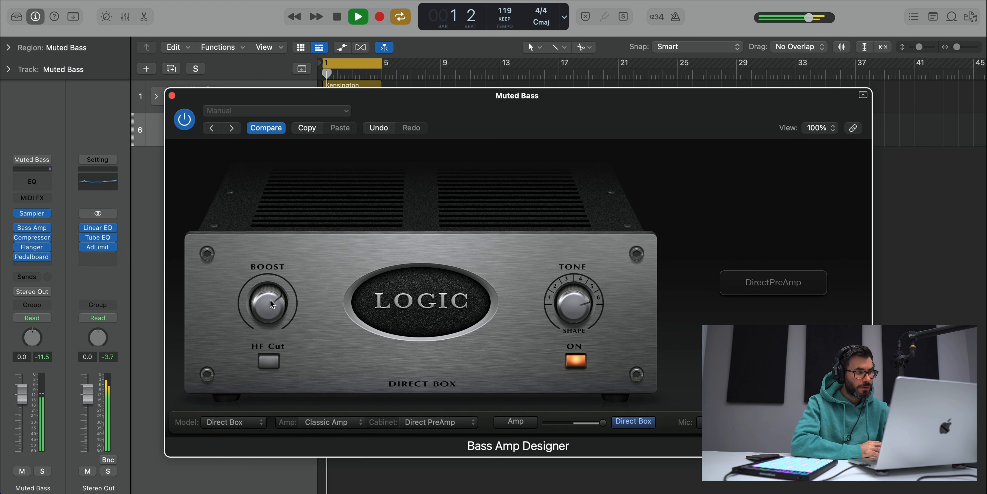
pyautogui.click(172, 95)
# Solo the Muted Bass track and add a Channel EQ to its channel strip
pyautogui.click(189, 92)
pyautogui.click(209, 135)
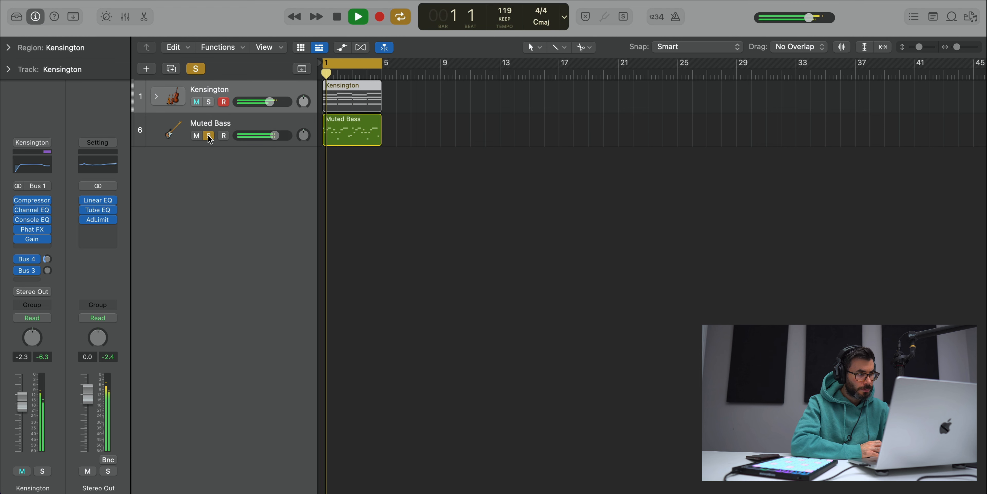
pyautogui.click(180, 141)
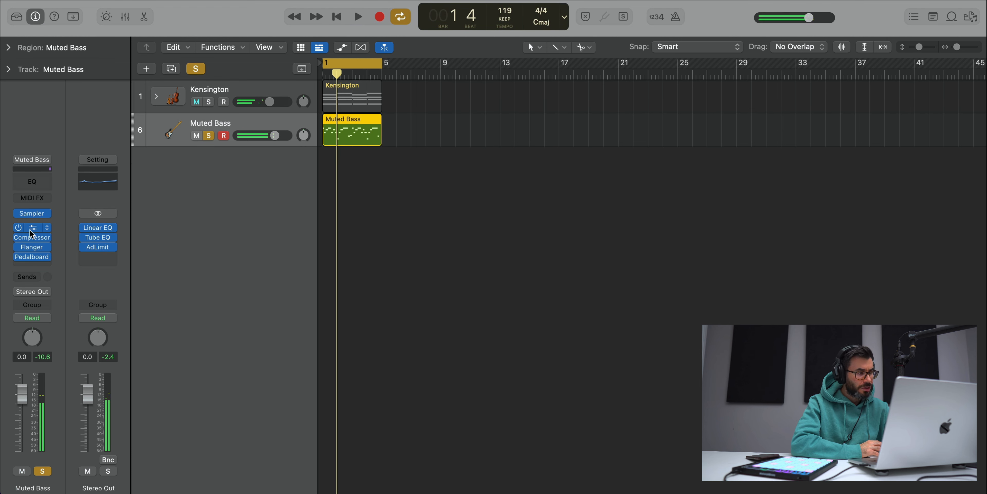
pyautogui.click(33, 183)
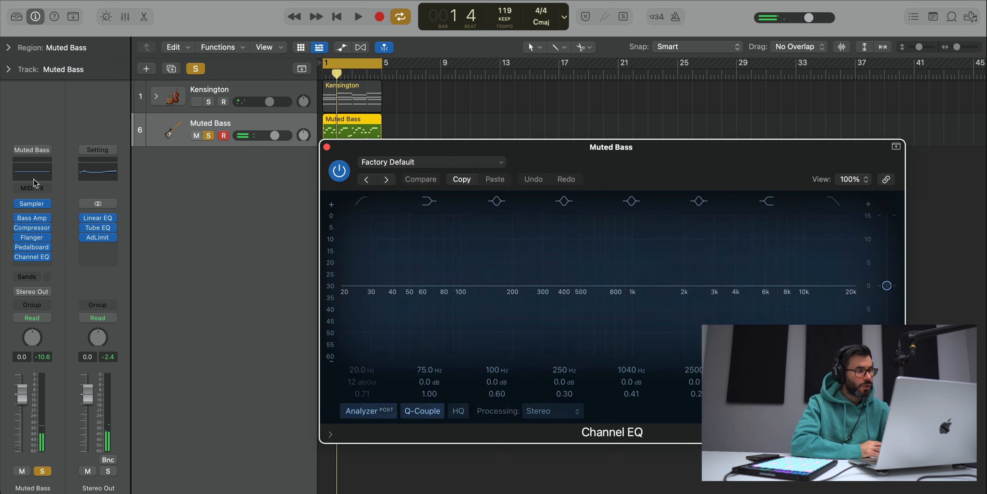
# Enable the Channel EQ's low cut at 48 dB/Oct on the bass, raise its frequency and close the EQ
pyautogui.click(441, 287)
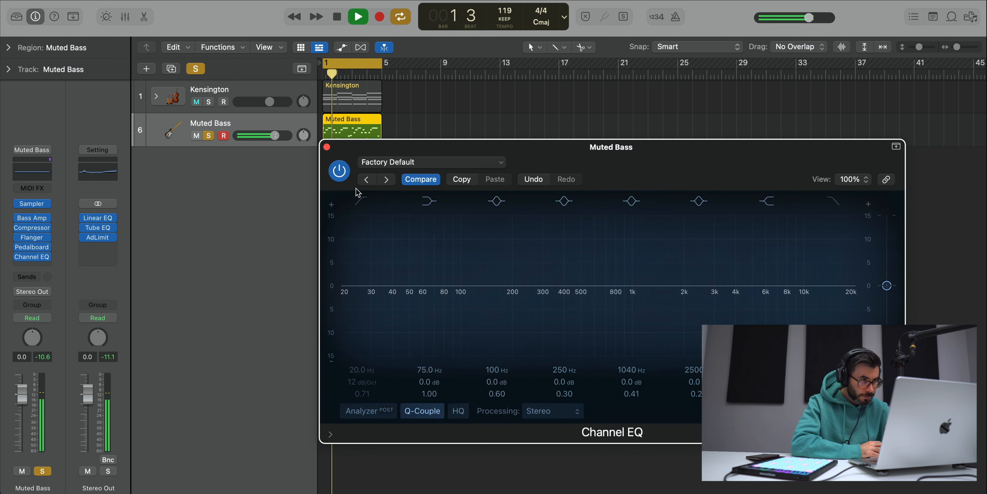
pyautogui.click(348, 304)
pyautogui.click(369, 411)
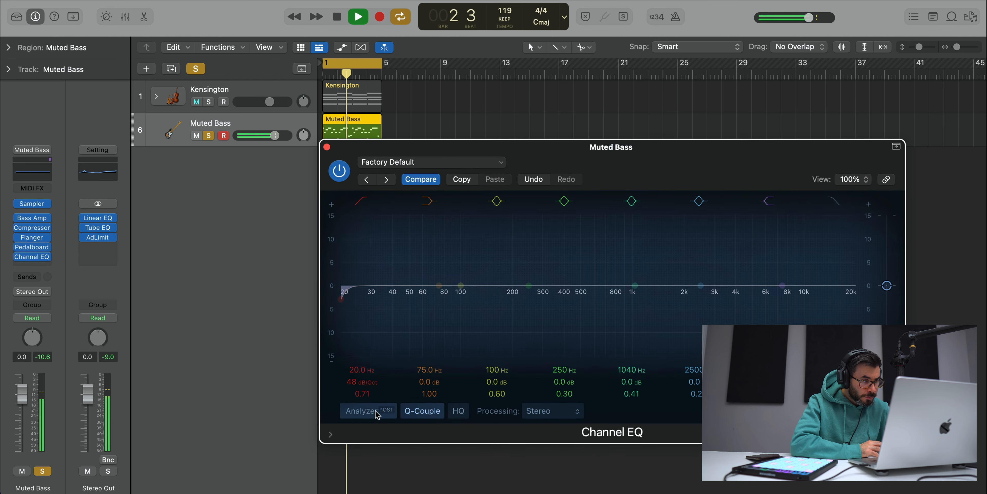
pyautogui.moveTo(360, 370); pyautogui.dragTo(360, 320)
pyautogui.click(327, 147)
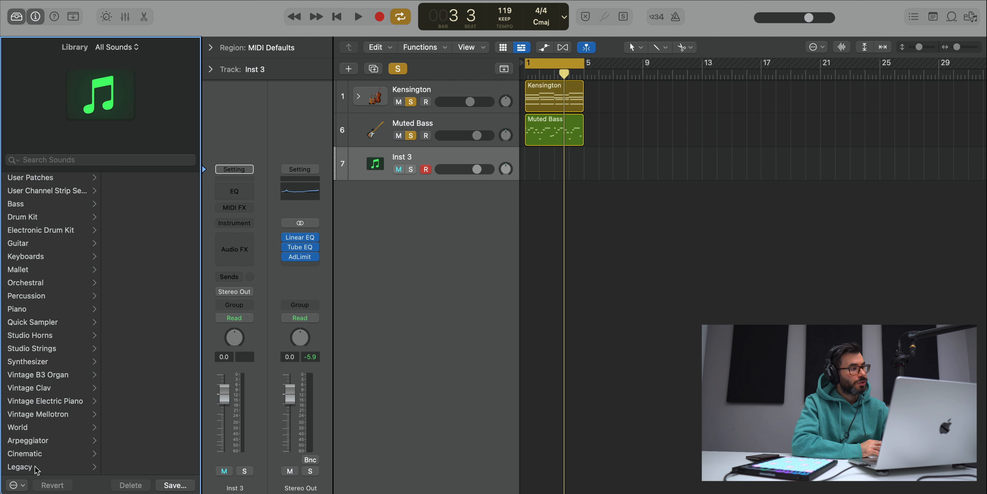
# Load Orchestra Brass Ensemble from the legacy Jam Pack Symphony Orchestra horns onto the new instrument track and clear all solos
pyautogui.click(37, 467)
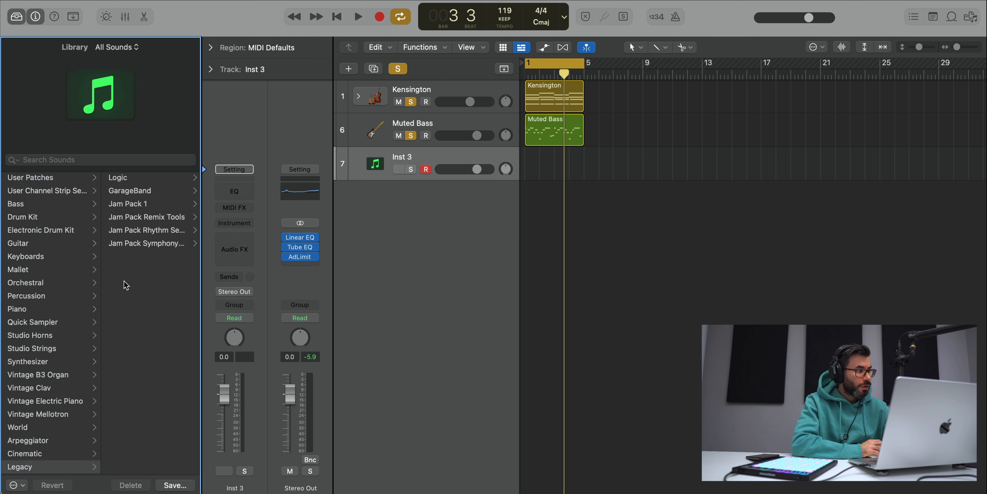
pyautogui.click(155, 247)
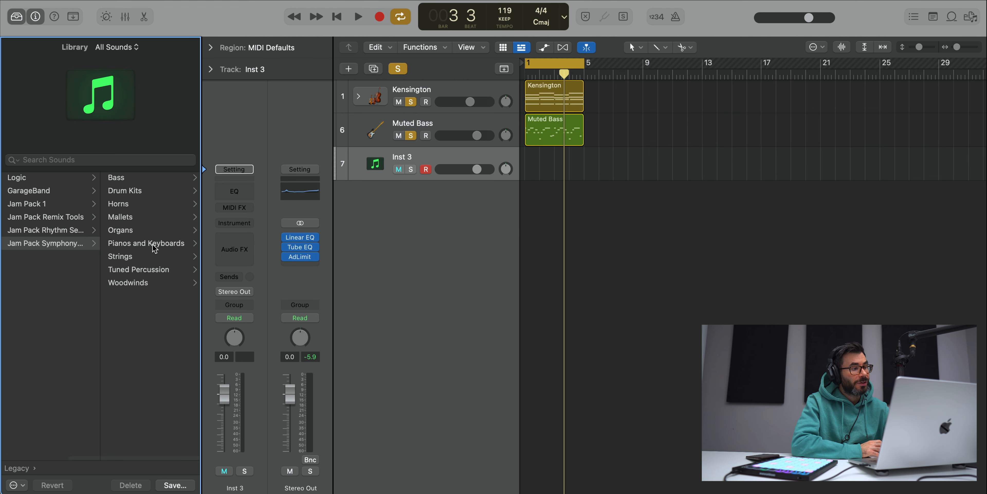
pyautogui.click(135, 205)
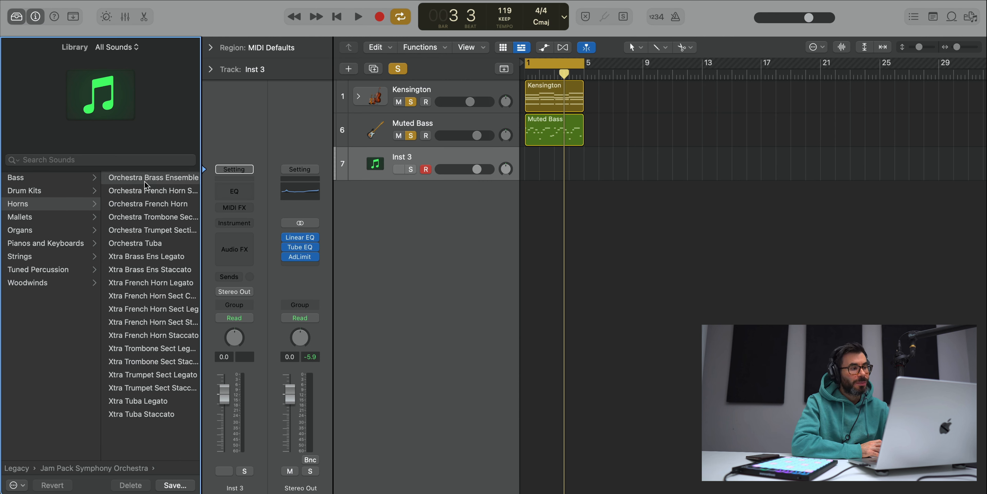
pyautogui.keyDown('alt'); pyautogui.click(413, 136); pyautogui.keyUp('alt')
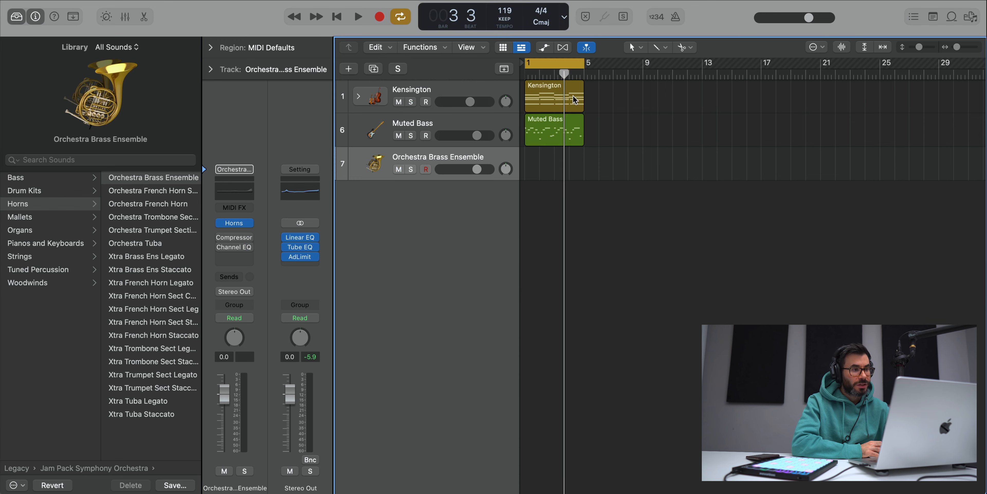
# Open a four-bar region on the Orchestra Brass Ensemble track and place a one-bar F3 note in bar 1
pyautogui.doubleClick(566, 149)
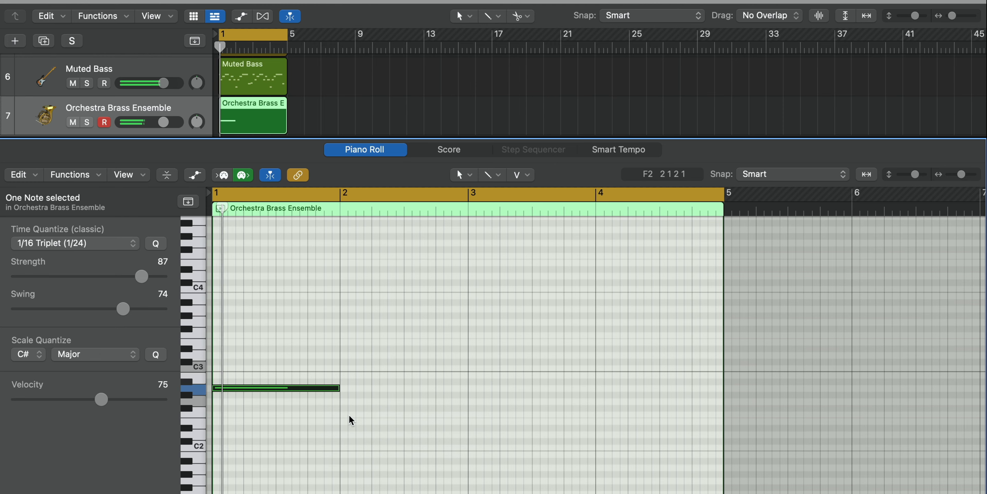
pyautogui.moveTo(262, 386); pyautogui.dragTo(251, 308)
pyautogui.hotkey('alt', 'Down')
pyautogui.hotkey('alt', 'Down')
pyautogui.hotkey('alt', 'Down')
pyautogui.hotkey('alt', 'Down')
pyautogui.press('space')
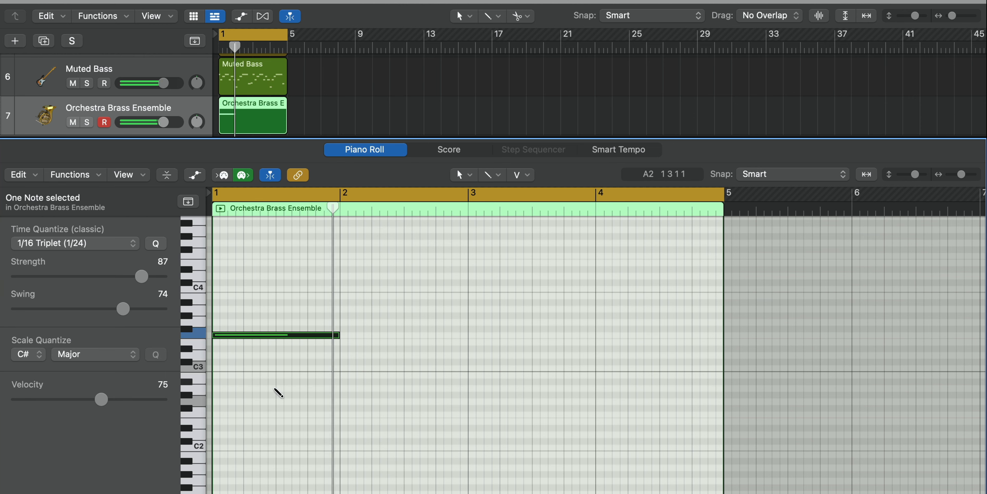
# Repeat the brass F3 note through bars 2 to 4 and trim the region to end at bar 5
pyautogui.press('super+r')
pyautogui.press('super+r')
pyautogui.press('super+r')
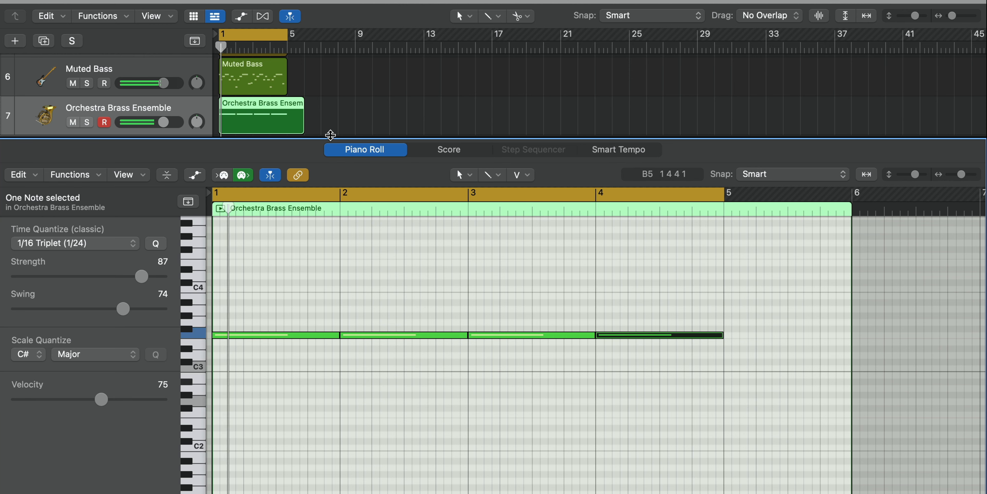
pyautogui.moveTo(304, 126); pyautogui.dragTo(287, 126)
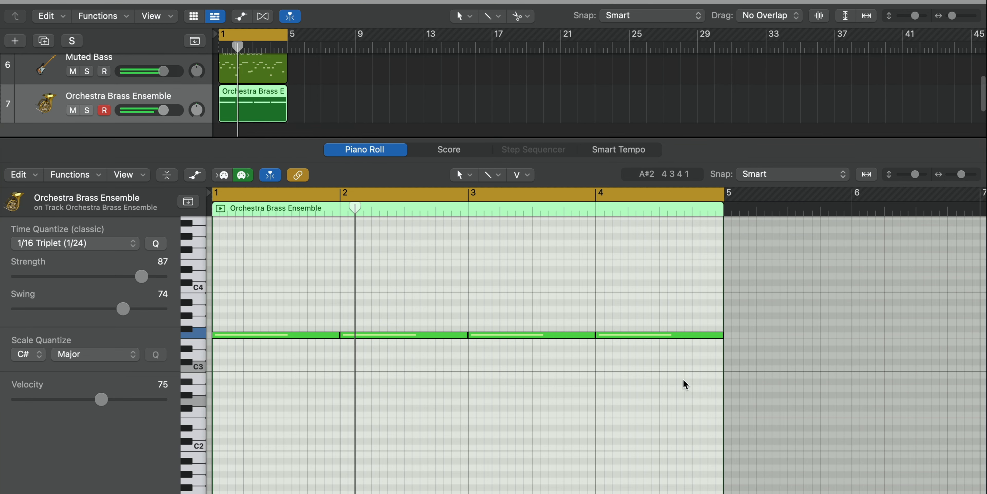
# Set the velocity of all four brass notes to 99 while auditioning them
pyautogui.press('super+a')
pyautogui.moveTo(102, 400); pyautogui.dragTo(129, 400)
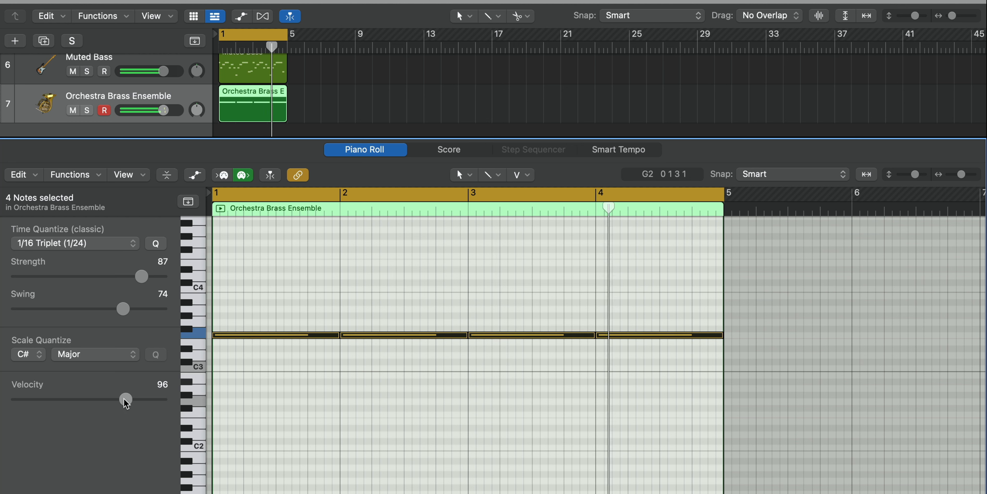
pyautogui.moveTo(127, 401); pyautogui.dragTo(120, 400)
pyautogui.click(310, 389)
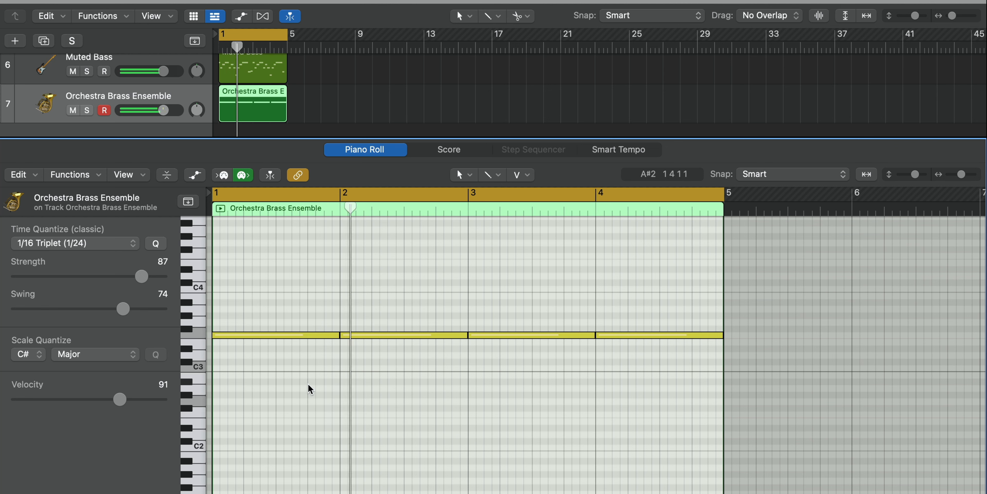
pyautogui.moveTo(711, 391); pyautogui.dragTo(374, 324)
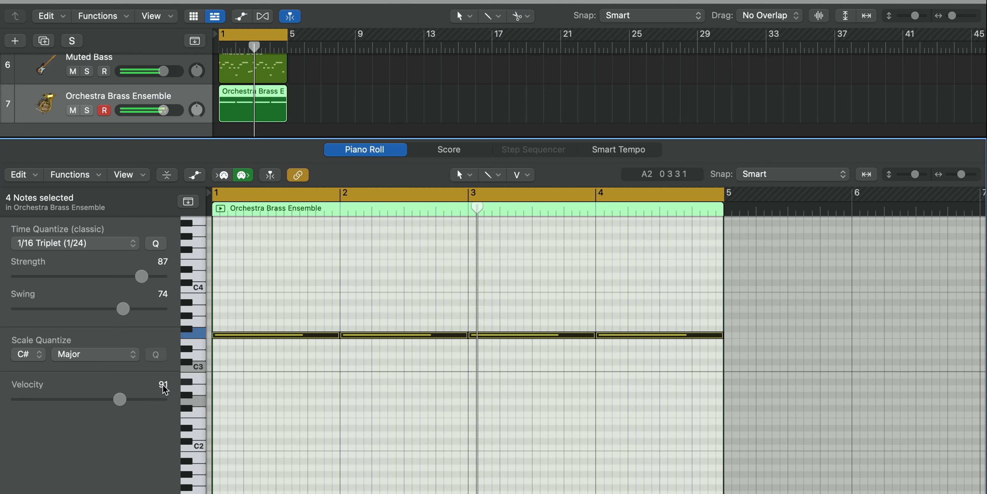
pyautogui.moveTo(120, 399); pyautogui.dragTo(128, 399)
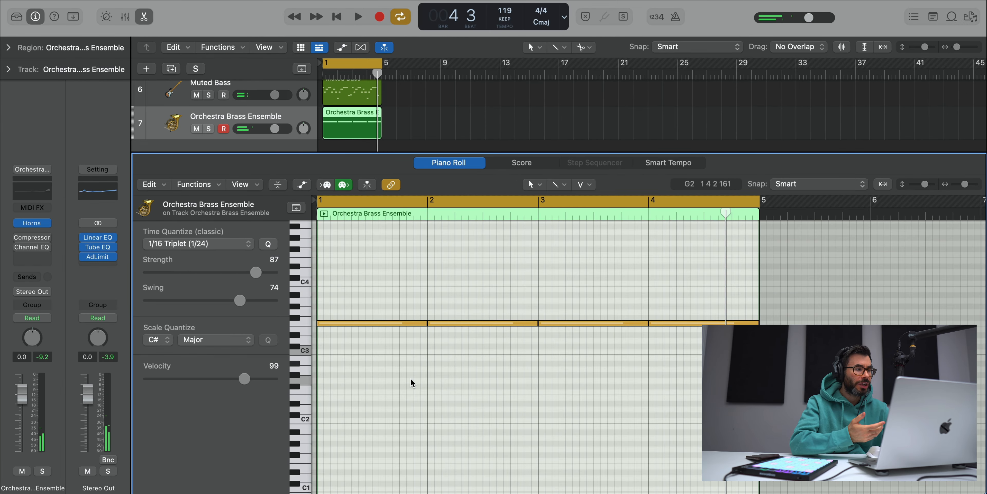
# Show and enlarge the brass region's automation lane, and lower its volume automation to -3.8 dB
pyautogui.press('a')
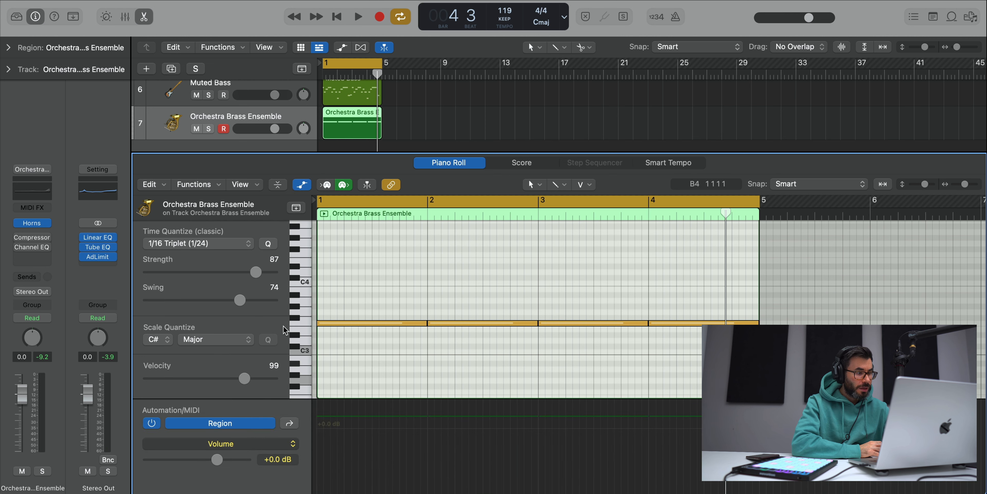
pyautogui.moveTo(383, 398); pyautogui.dragTo(404, 312)
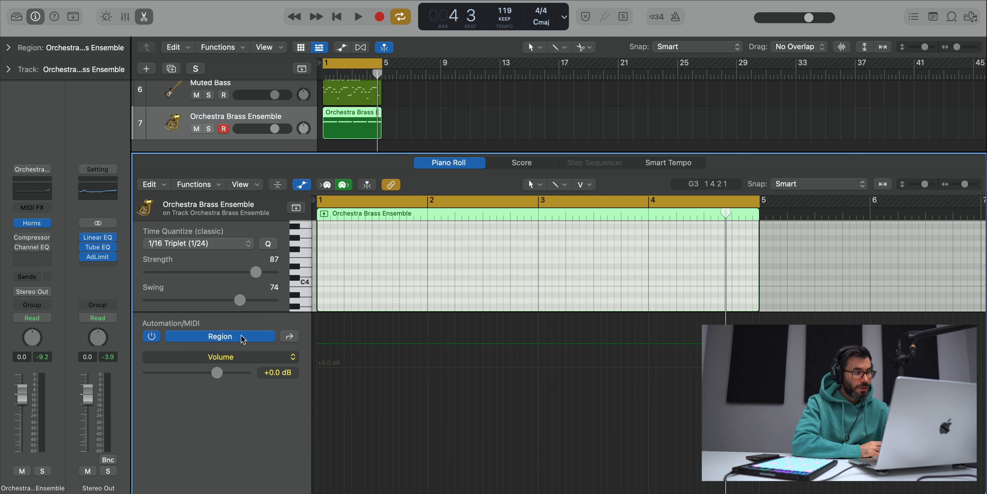
pyautogui.scroll(-5, 332, 348)
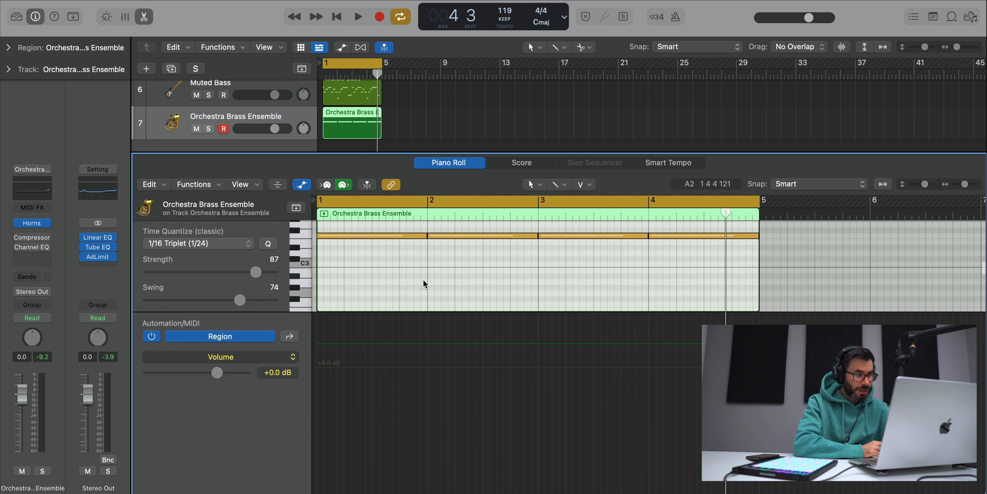
pyautogui.click(332, 352)
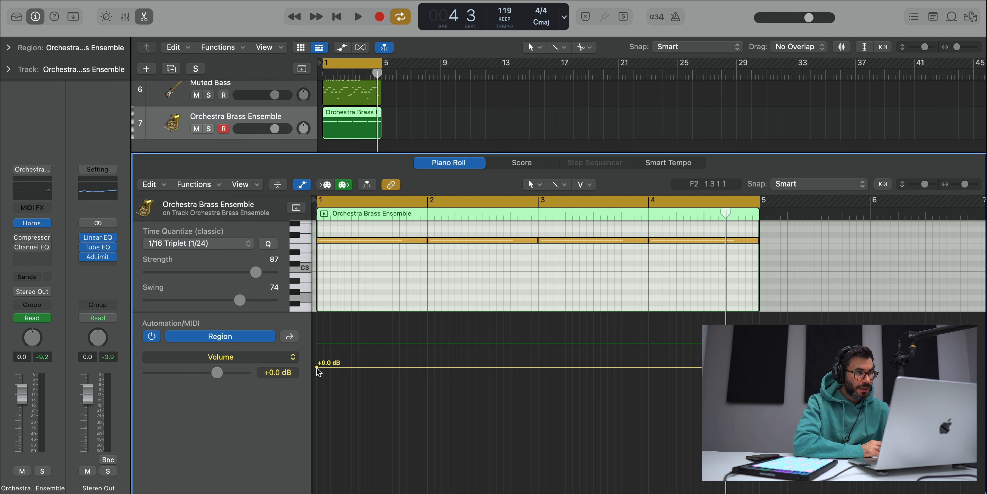
pyautogui.moveTo(317, 367); pyautogui.dragTo(317, 392)
pyautogui.press('space')
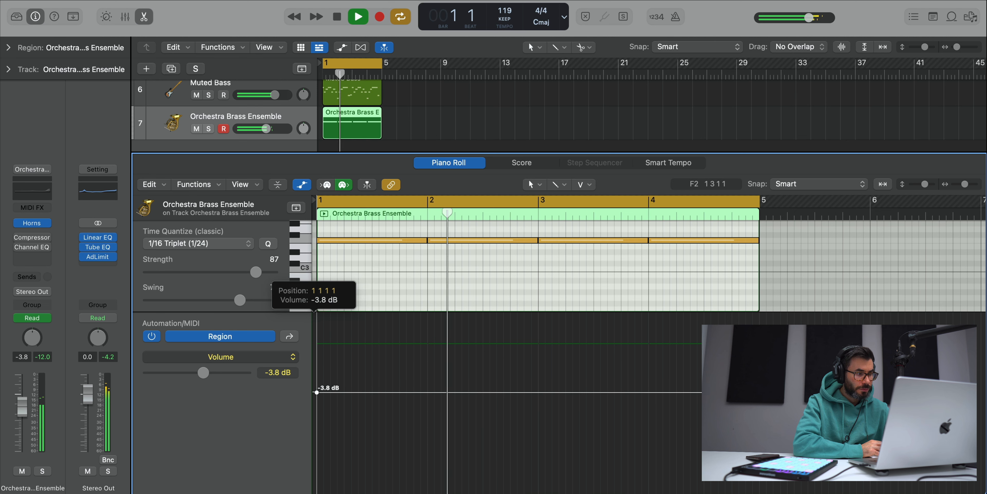
# Add volume automation points across bar 1 of the brass region, pull the one at the bar's end to -10.2 dB and play it
pyautogui.press('Return')
pyautogui.click(363, 191)
pyautogui.press('space')
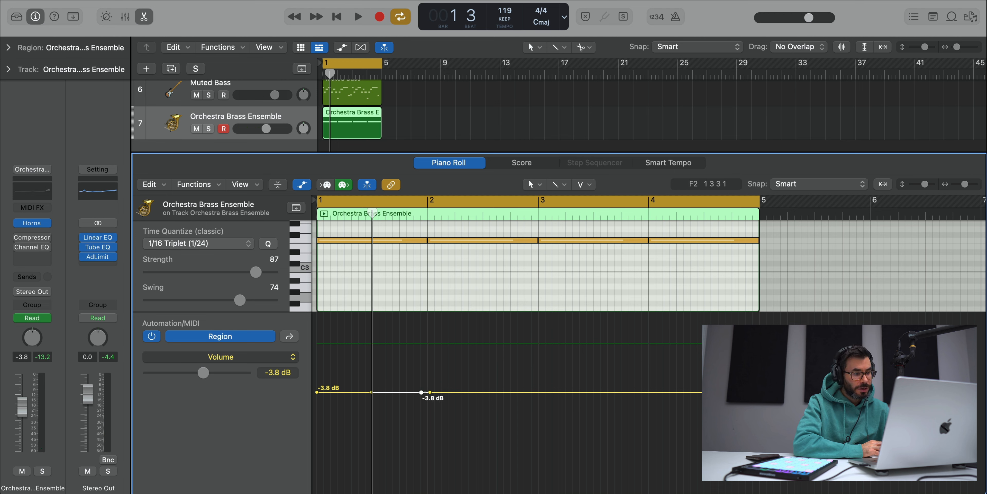
pyautogui.moveTo(422, 392); pyautogui.dragTo(428, 414)
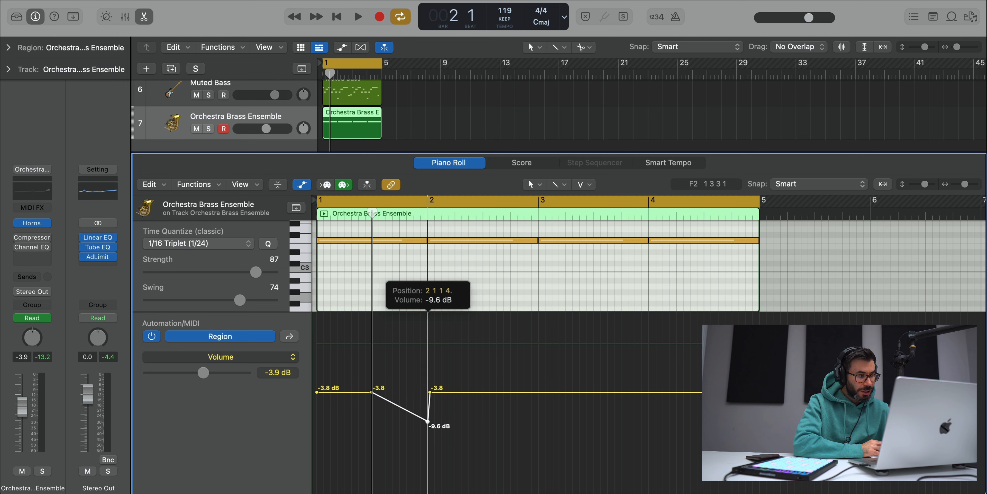
pyautogui.press('space')
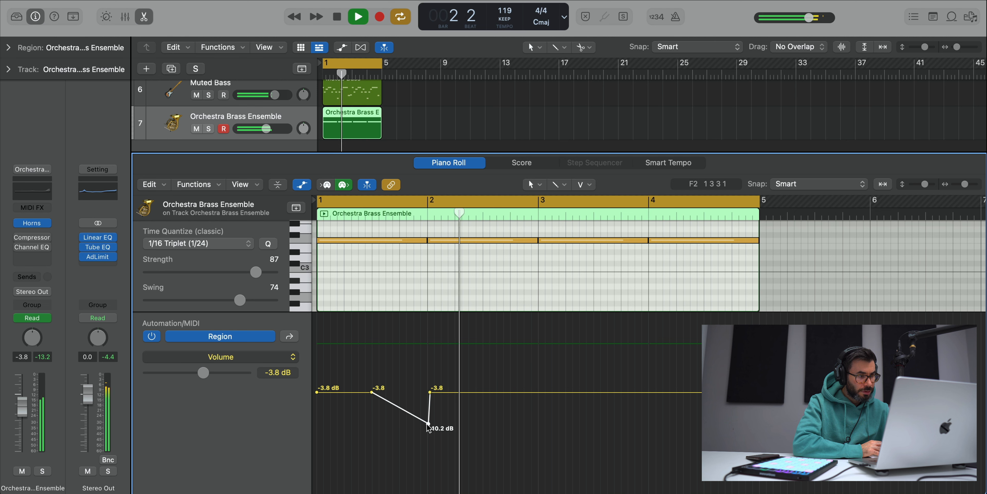
# Lower the first two brass volume automation points to about -4.9 and -4.8 dB and play the result
pyautogui.press('space')
pyautogui.moveTo(373, 392); pyautogui.dragTo(316, 398)
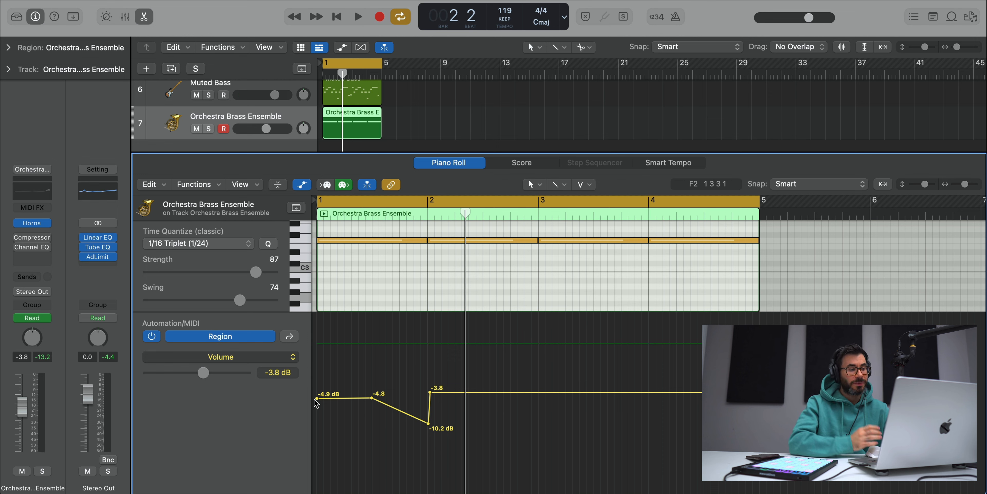
pyautogui.press('space')
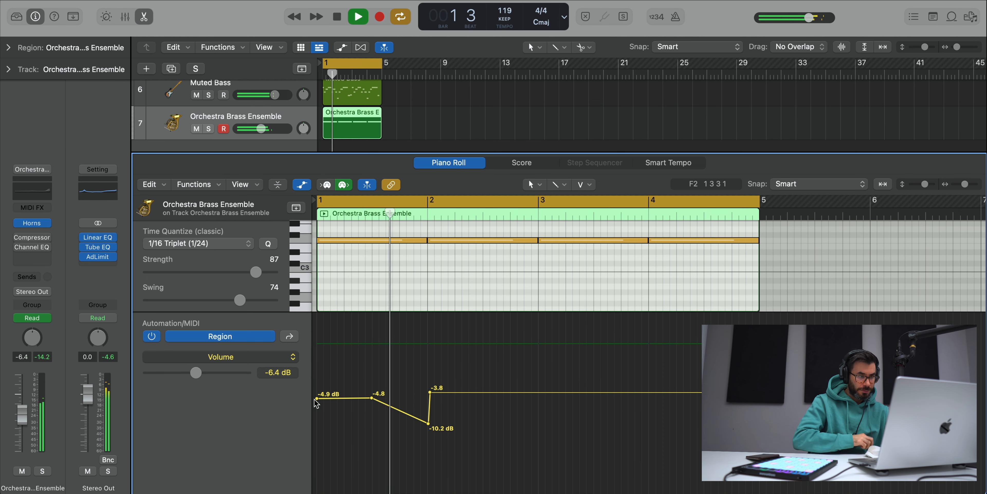
# Repeat the first bar's volume automation across the rest of the brass region and play it back to check the dips at each bar line
pyautogui.press('space')
pyautogui.click(465, 458)
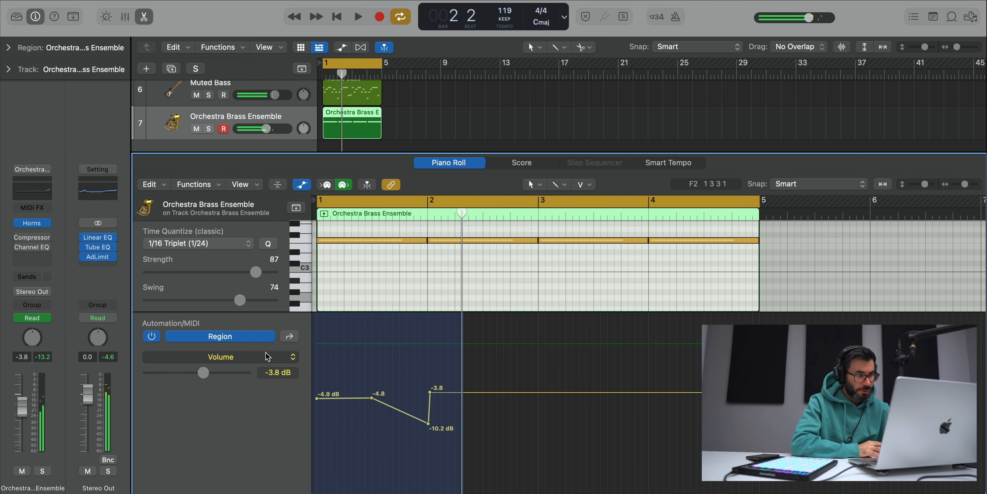
pyautogui.press('space')
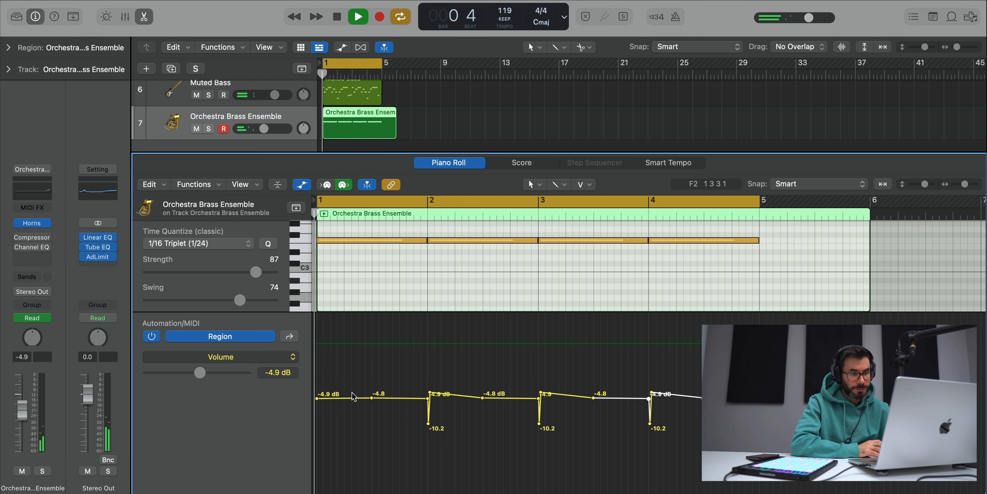
pyautogui.press('super+Right')
pyautogui.press('super+Right')
pyautogui.press('super+Right')
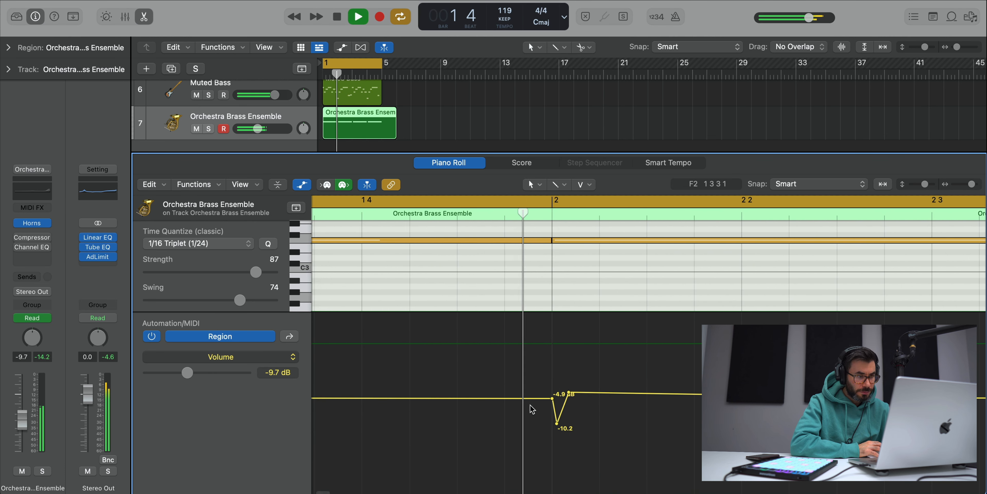
pyautogui.press('super+Left')
pyautogui.press('super+Left')
pyautogui.press('super+Left')
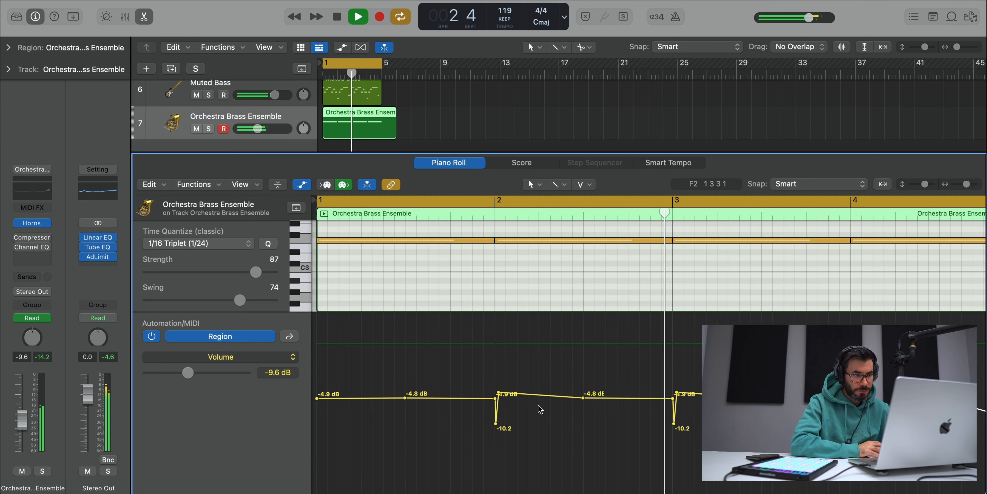
pyautogui.press('super+Left')
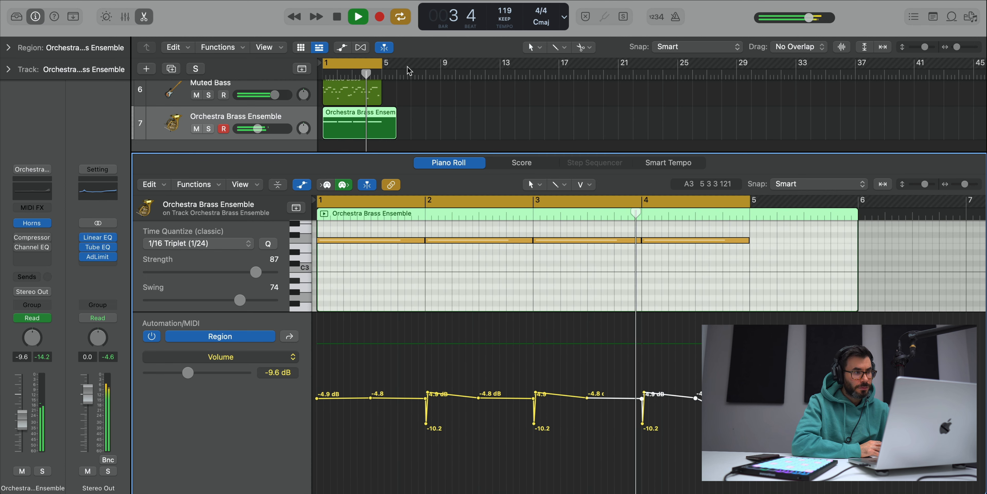
# Trim the Orchestra Brass Ensemble region back to end at bar 5 and close the piano roll
pyautogui.moveTo(395, 132); pyautogui.dragTo(373, 132)
pyautogui.press('e')
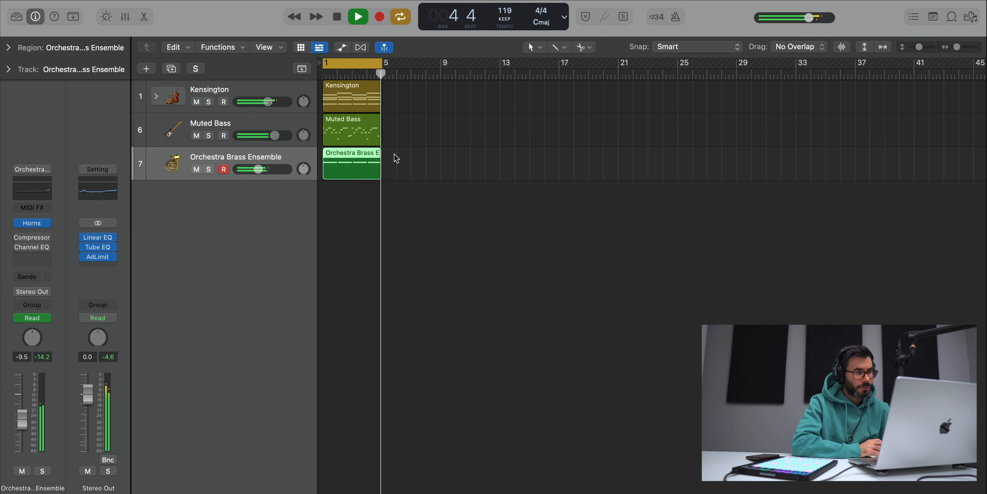
pyautogui.scroll(2, 334, 218)
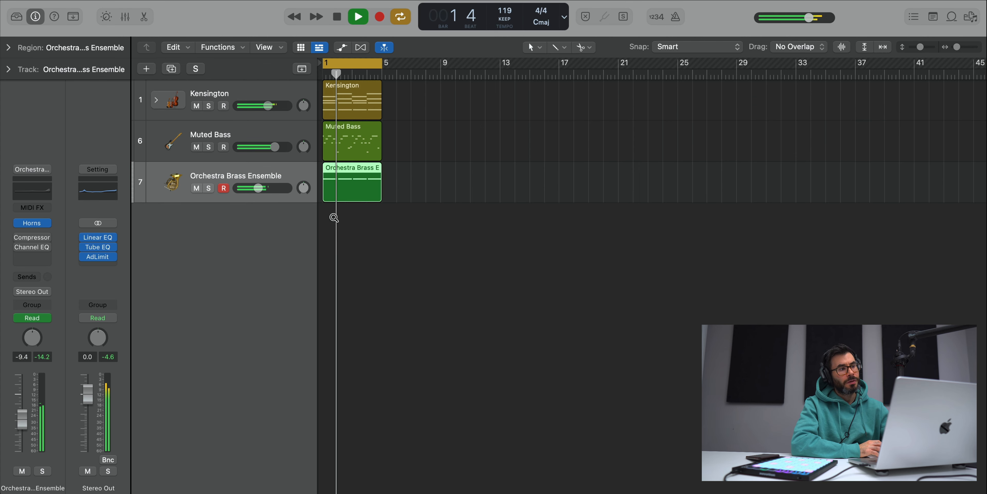
pyautogui.press('space')
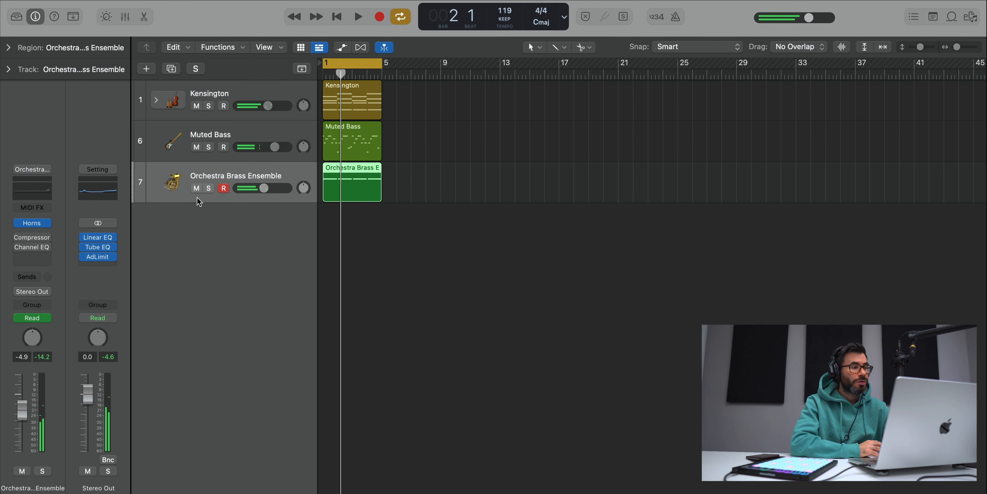
# Add a software instrument track with the Sixties Soul+ producer kit and create a region on it spanning bars 1 to 4
pyautogui.click(147, 69)
pyautogui.press('Return')
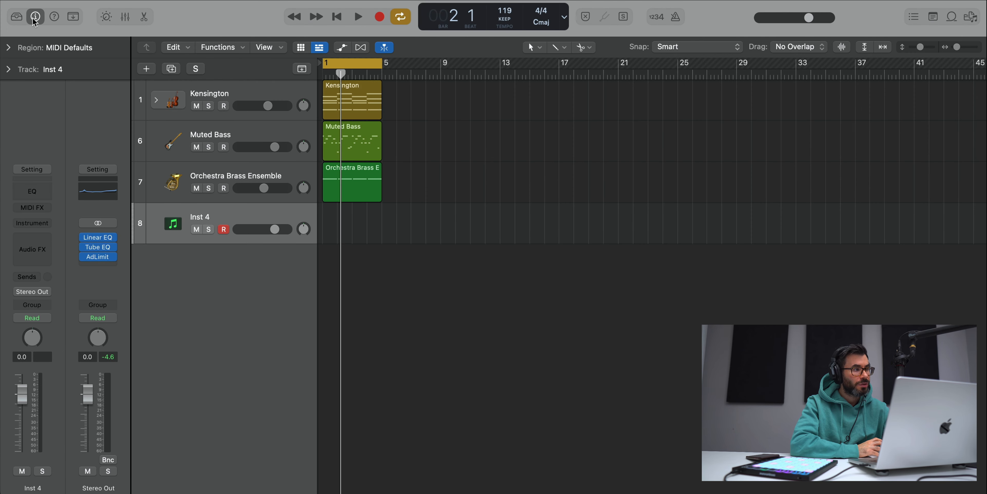
pyautogui.click(21, 18)
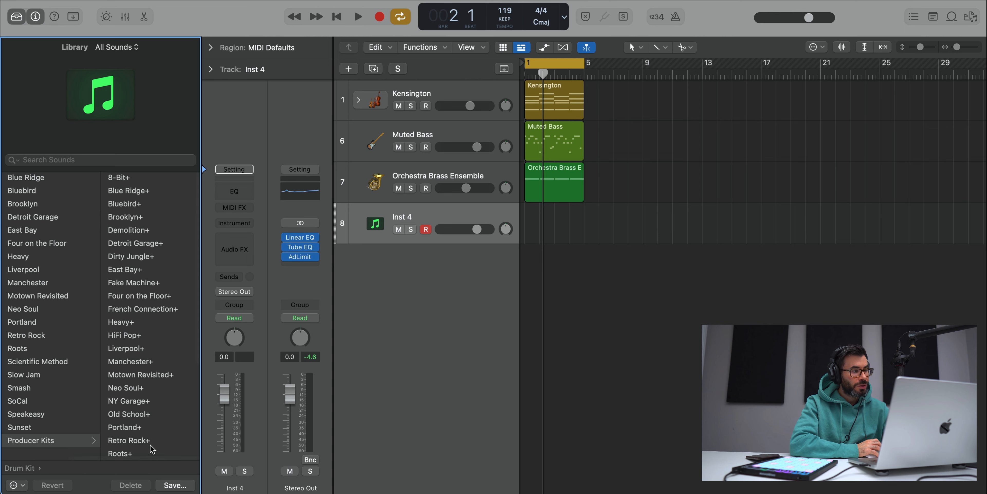
pyautogui.scroll(-4, 161, 421)
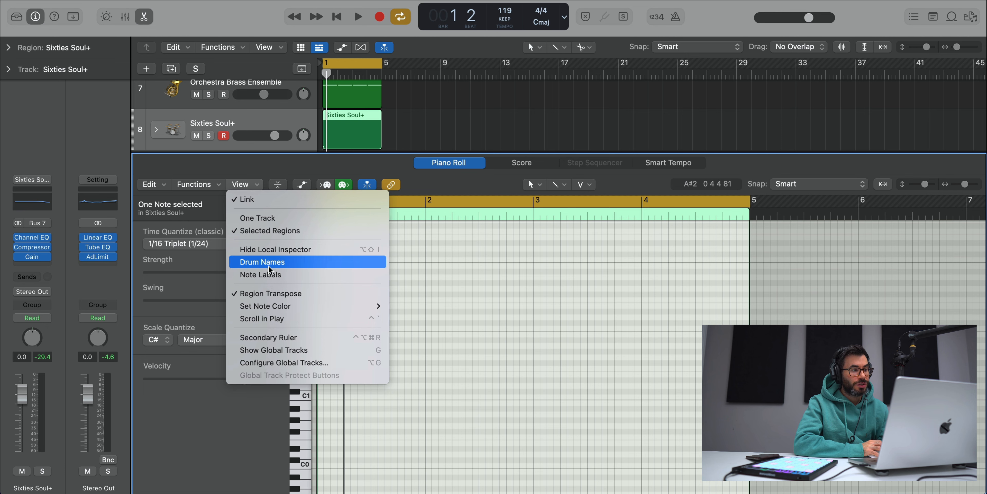
# Show drum names in the piano roll and move the first note from Tambourine down to Hi-Hat Closed (F#1), playing it
pyautogui.click(268, 263)
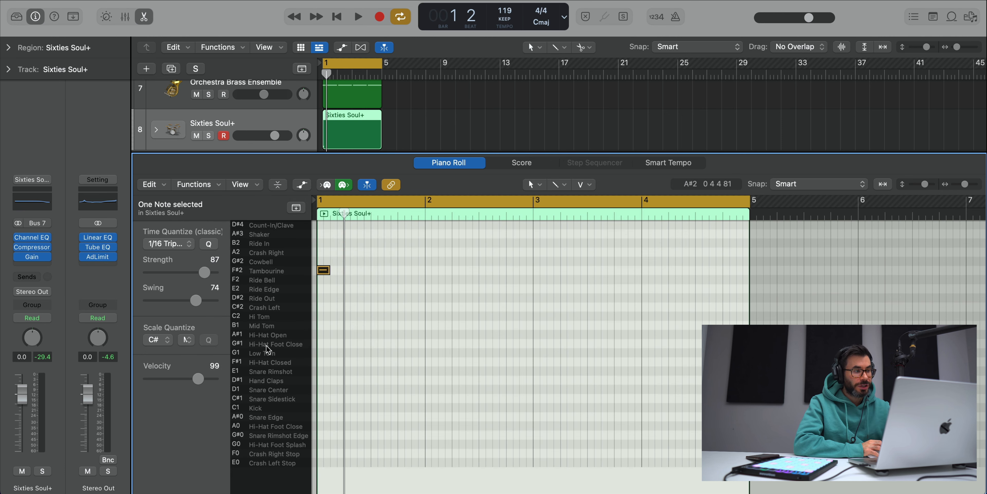
pyautogui.press('space')
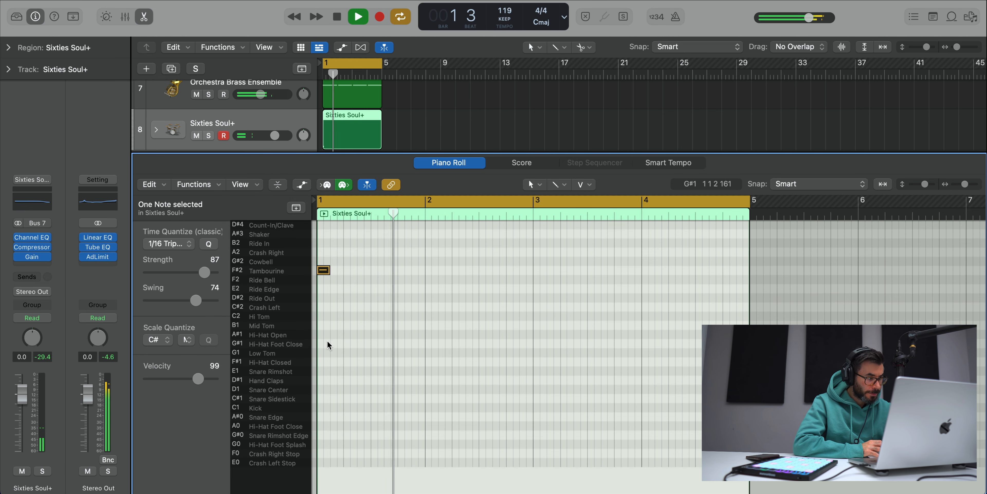
pyautogui.press('space')
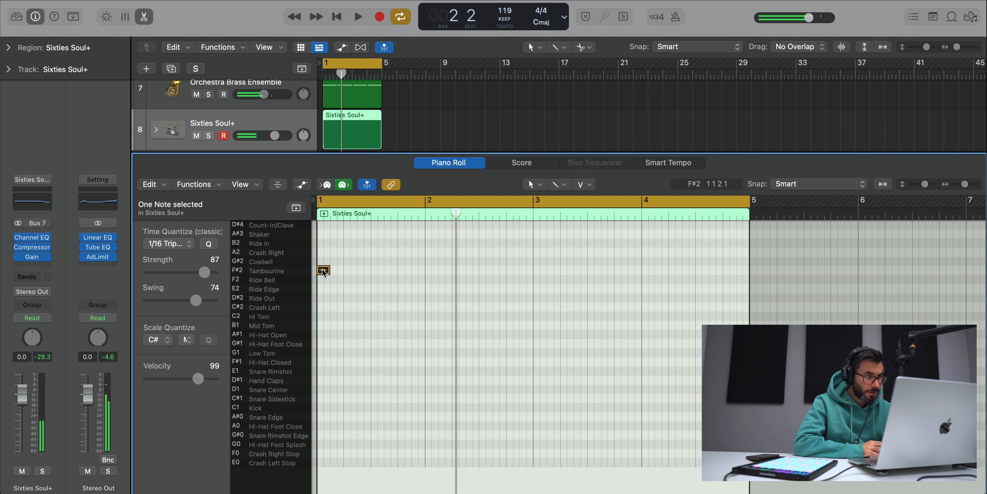
pyautogui.moveTo(323, 272); pyautogui.dragTo(323, 364)
pyautogui.press('space')
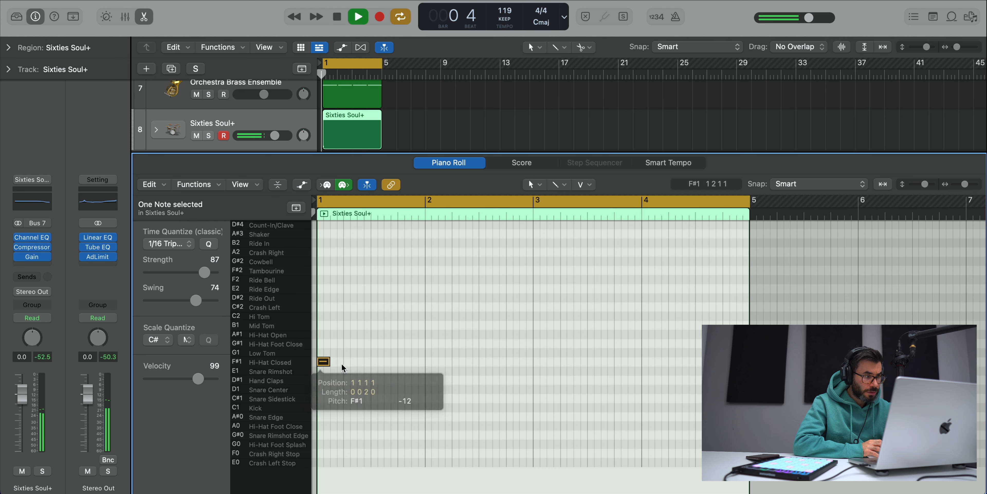
pyautogui.press('space')
pyautogui.press('space')
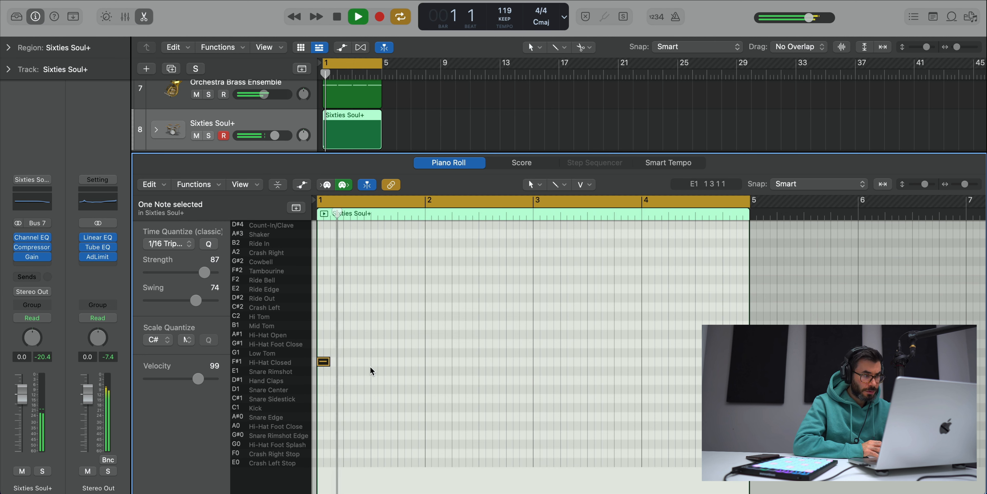
# Add Hi-Hat Closed notes on every beat of the four bars, plus a Hi-Hat Open and a Low Tom note in bar 1
pyautogui.keyDown('super'); pyautogui.click(373, 362); pyautogui.keyUp('super')
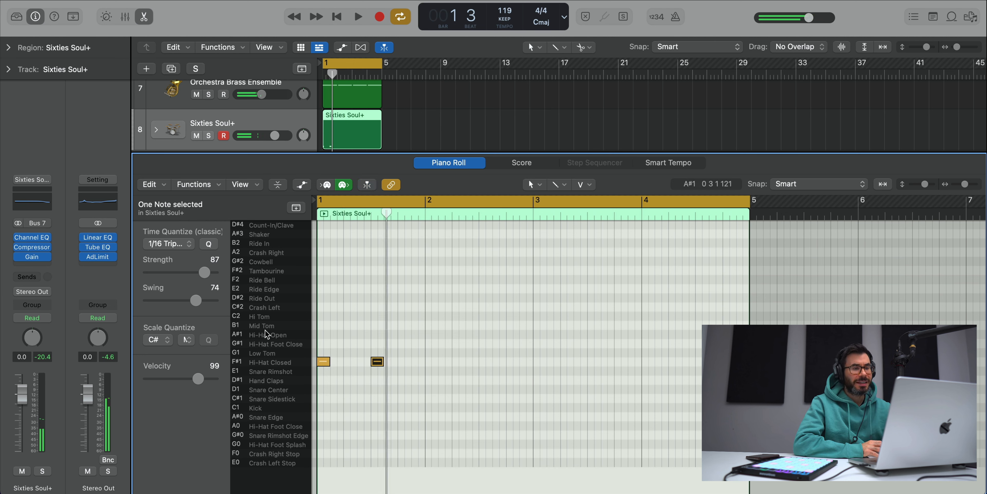
pyautogui.press('space')
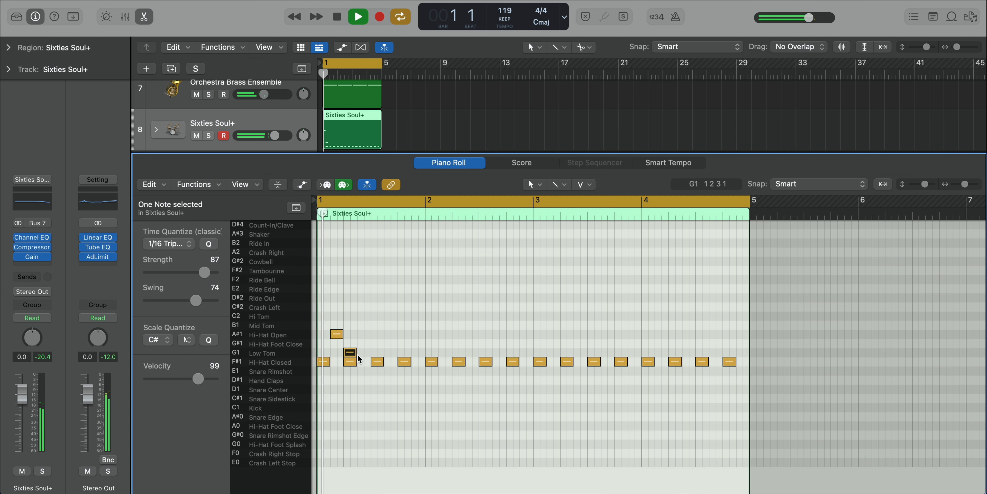
pyautogui.press('space')
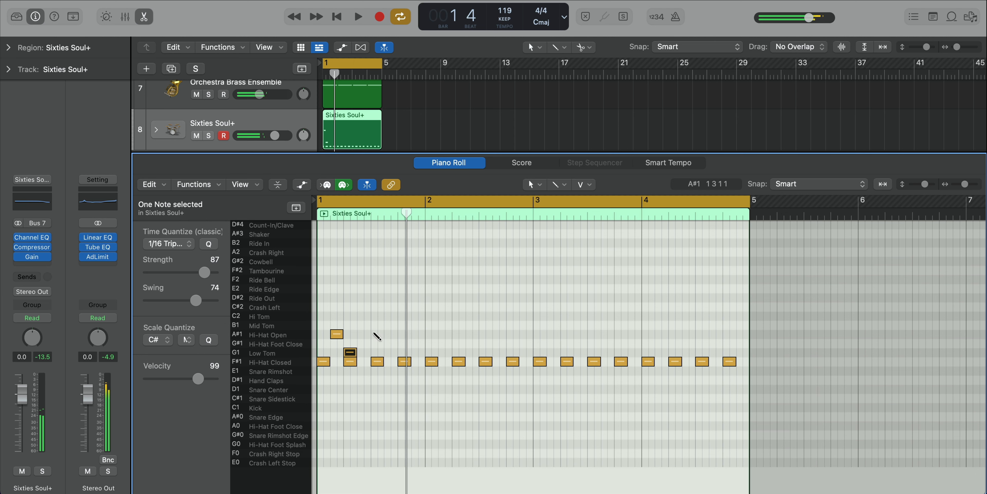
# Try extra Hi-Hat Open notes around the third beat of bar 1 and play them
pyautogui.keyDown('super'); pyautogui.click(378, 335); pyautogui.keyUp('super')
pyautogui.press('space')
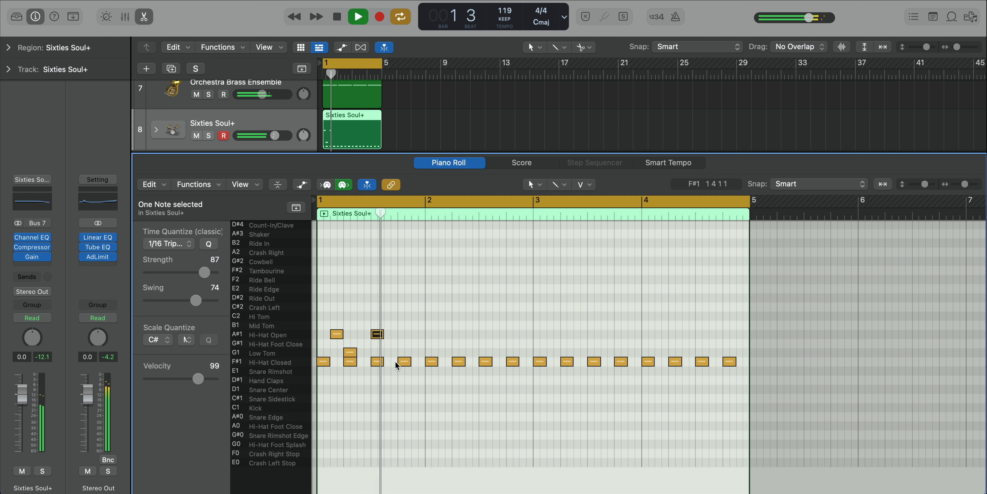
pyautogui.press('space')
pyautogui.moveTo(379, 335); pyautogui.dragTo(388, 334)
pyautogui.press('space')
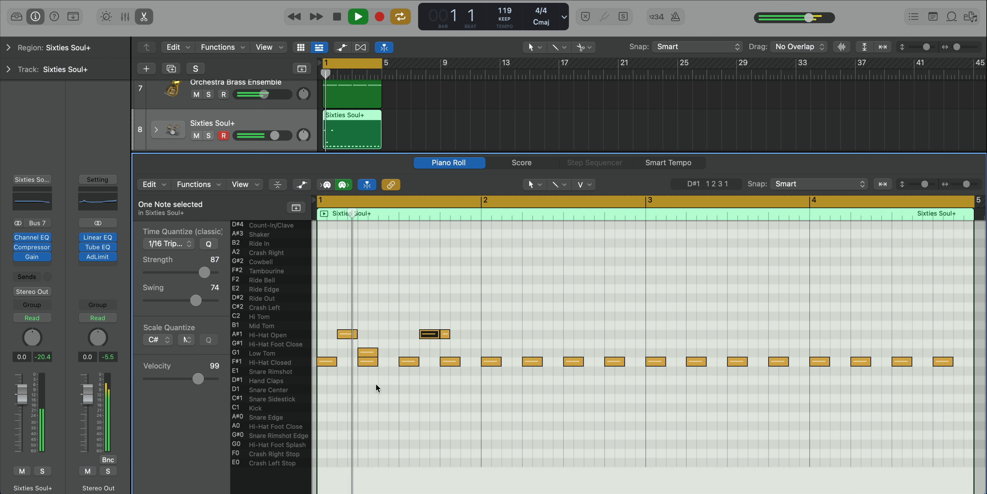
pyautogui.press('space')
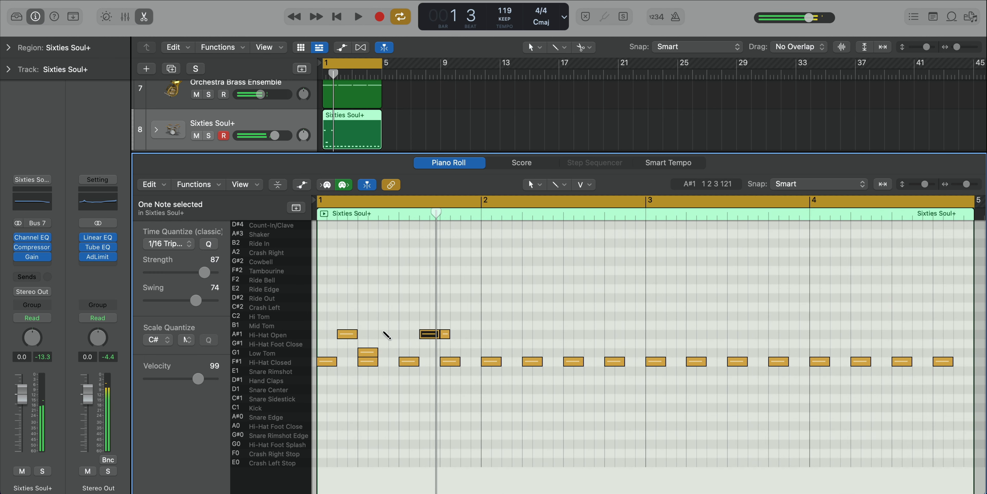
# Replace the two later Hi-Hat Open notes in bar 1 with two short ones on the second half of beat 2 and play them
pyautogui.moveTo(396, 335); pyautogui.dragTo(452, 350)
pyautogui.keyDown('super'); pyautogui.click(391, 334); pyautogui.keyUp('super')
pyautogui.press('Delete')
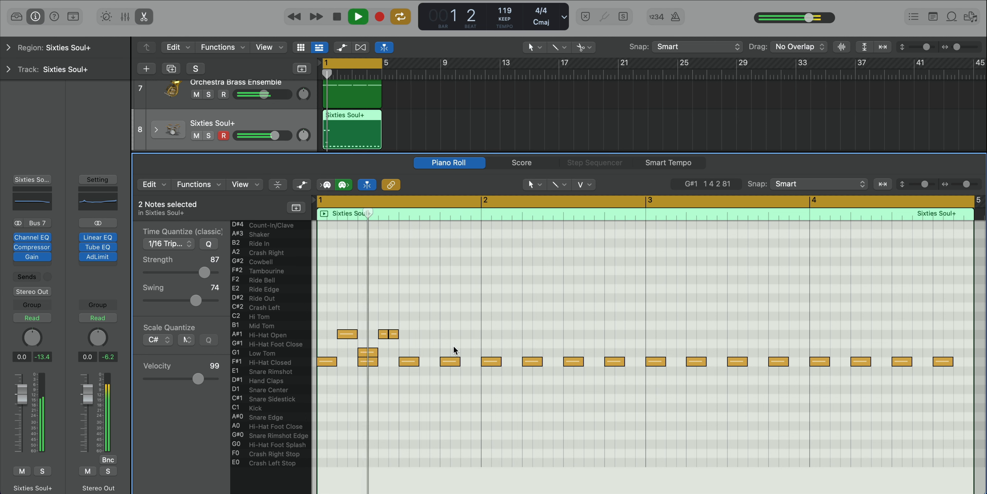
pyautogui.press('Return')
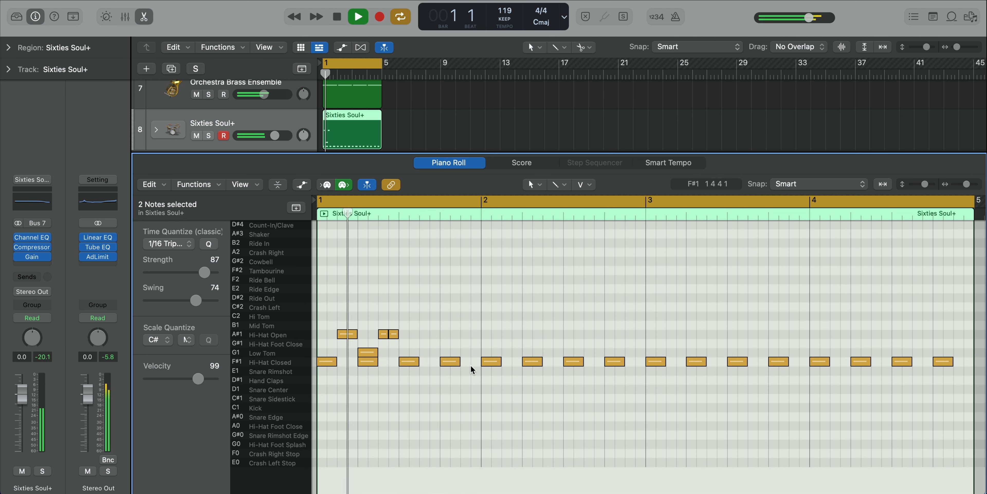
pyautogui.press('Return')
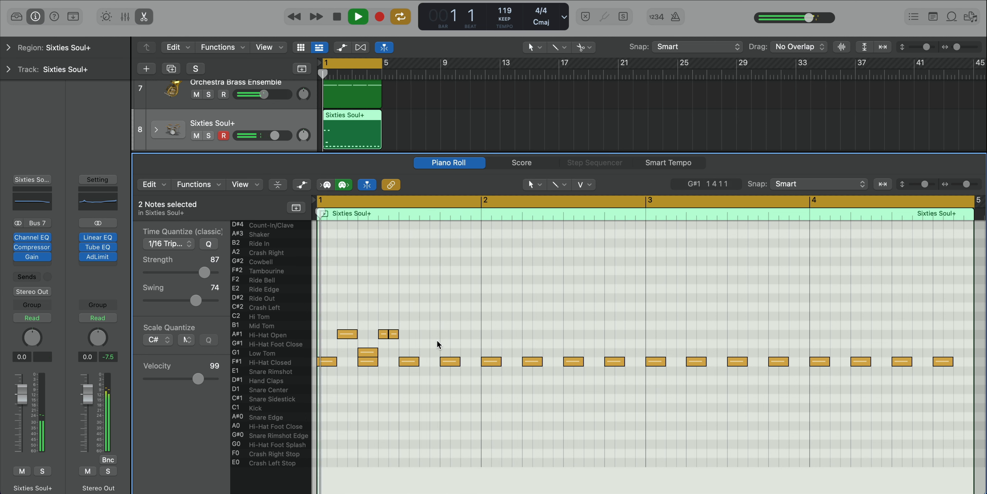
# Add short Hi-Hat Open notes on the offbeats of beats 3 and 4 in bar 1 and play the result
pyautogui.press('space')
pyautogui.keyDown('super'); pyautogui.click(424, 334); pyautogui.keyUp('super')
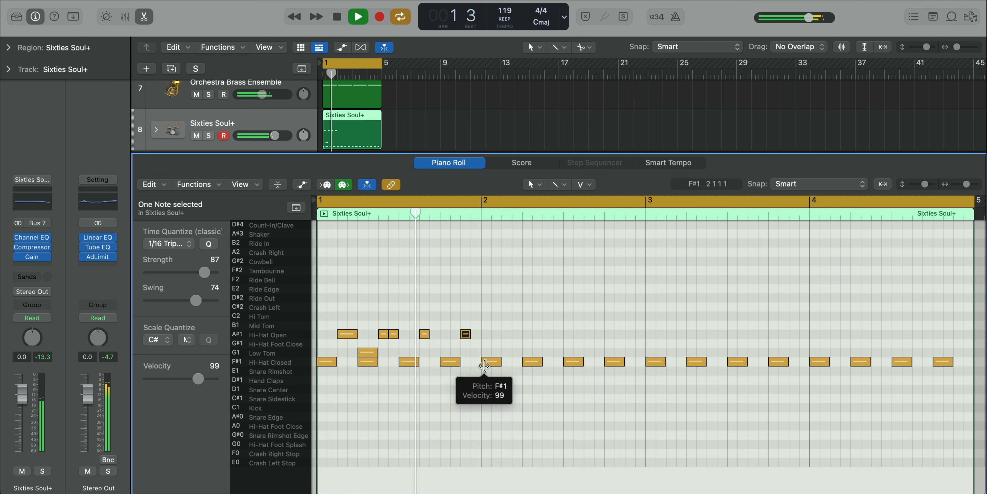
pyautogui.press('space')
# Clear the drum notes in bars 2 to 4, repeat bar 1's full drum pattern across them and play the loop
pyautogui.press('super+Left')
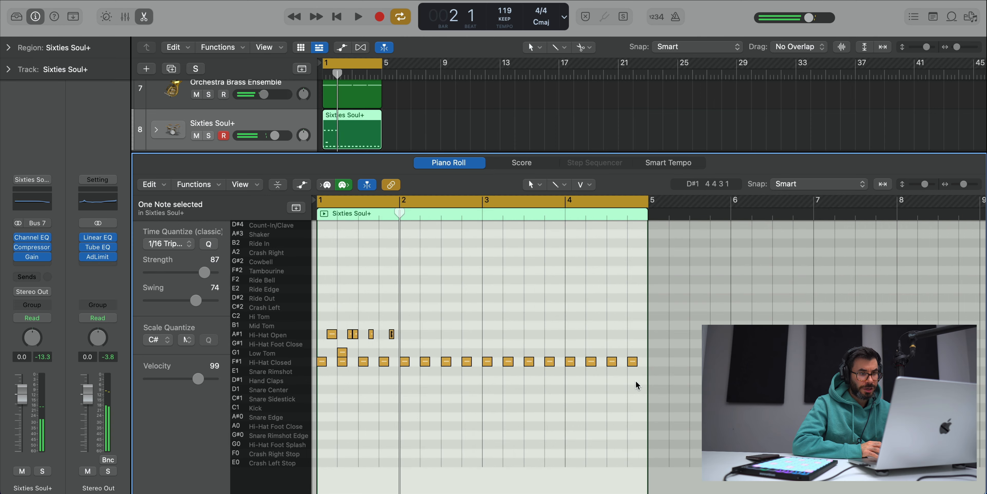
pyautogui.moveTo(638, 386); pyautogui.dragTo(391, 356)
pyautogui.moveTo(438, 383); pyautogui.dragTo(318, 322)
pyautogui.press('super+r')
pyautogui.press('space')
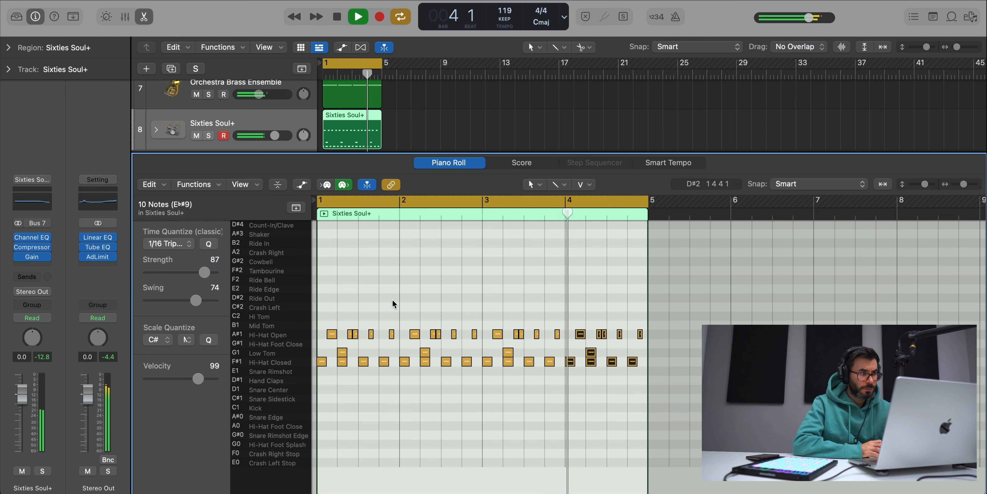
pyautogui.press('space')
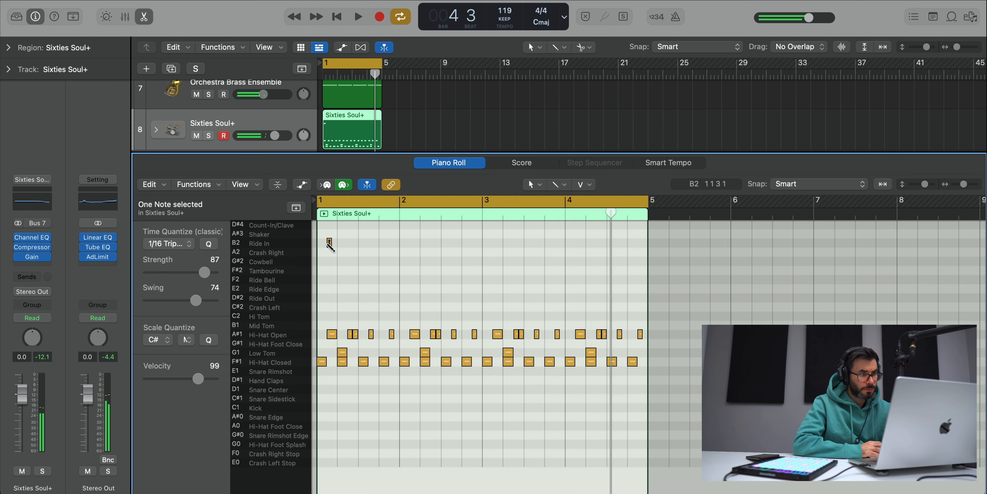
# Place short Ride In notes (B2) on the first beat of each of the four bars and play them
pyautogui.moveTo(330, 246); pyautogui.dragTo(320, 245)
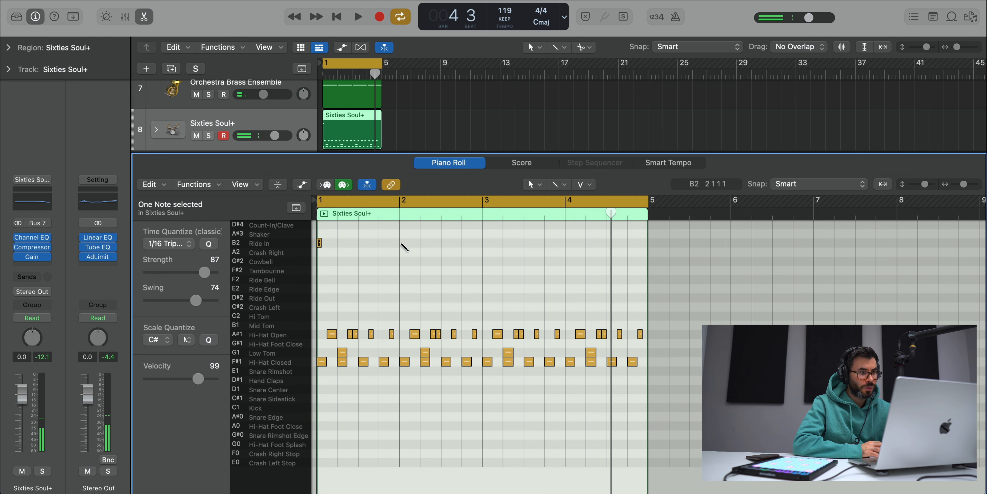
pyautogui.keyDown('super'); pyautogui.click(567, 245); pyautogui.keyUp('super')
pyautogui.press('space')
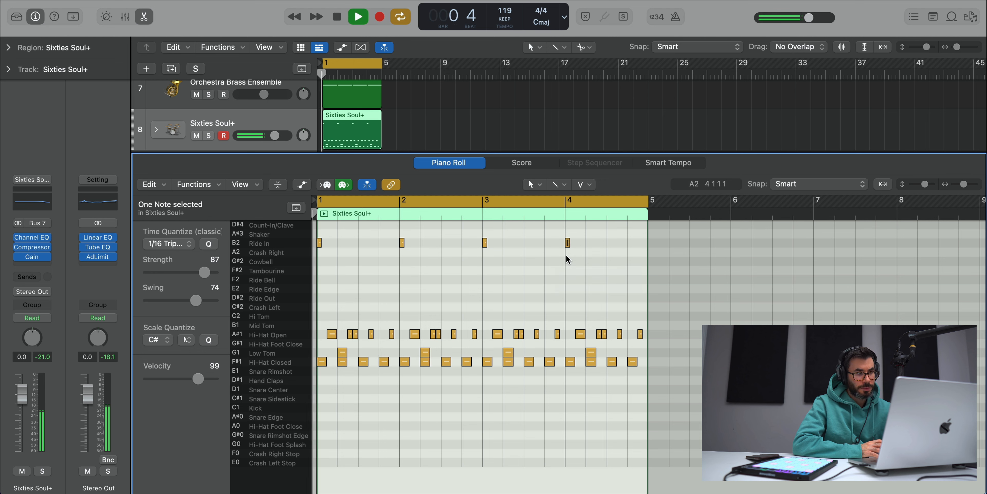
# Add Ride In notes on the third beat of every bar, shifting the one in bar 2 slightly earlier onto the beat
pyautogui.keyDown('super'); pyautogui.click(362, 244); pyautogui.keyUp('super')
pyautogui.press('space')
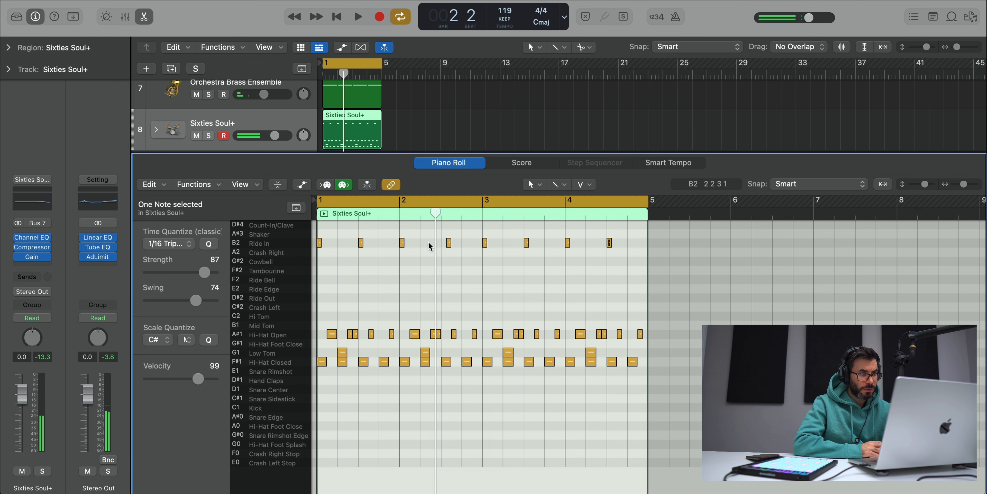
pyautogui.moveTo(450, 247); pyautogui.dragTo(446, 247)
pyautogui.press('space')
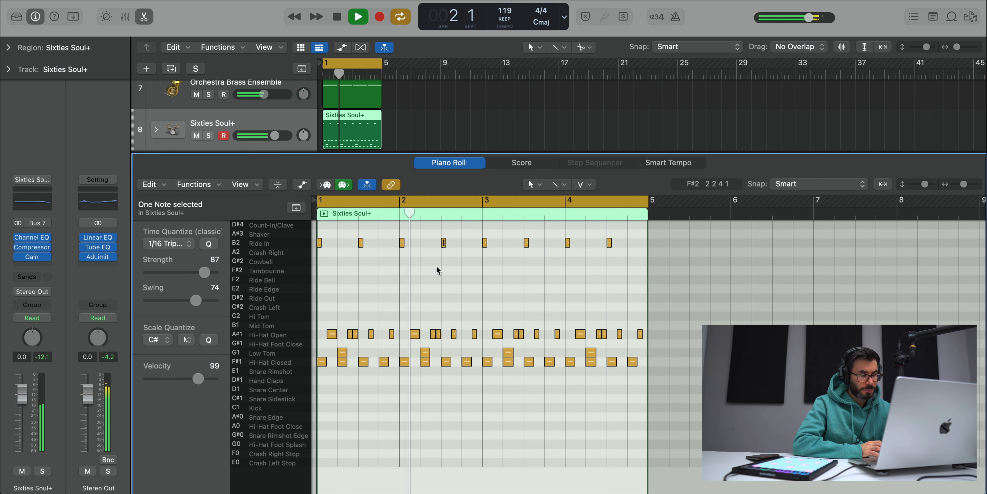
# Insert a stereo Chorus effect on the Sixties Soul+ track, play it and lower the track volume to -0.5 dB
pyautogui.press('e')
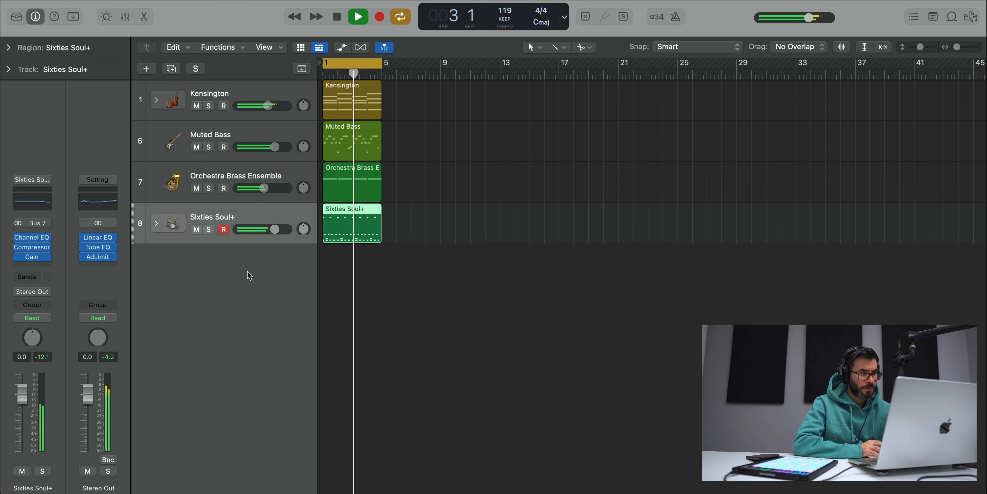
pyautogui.press('space')
pyautogui.click(47, 261)
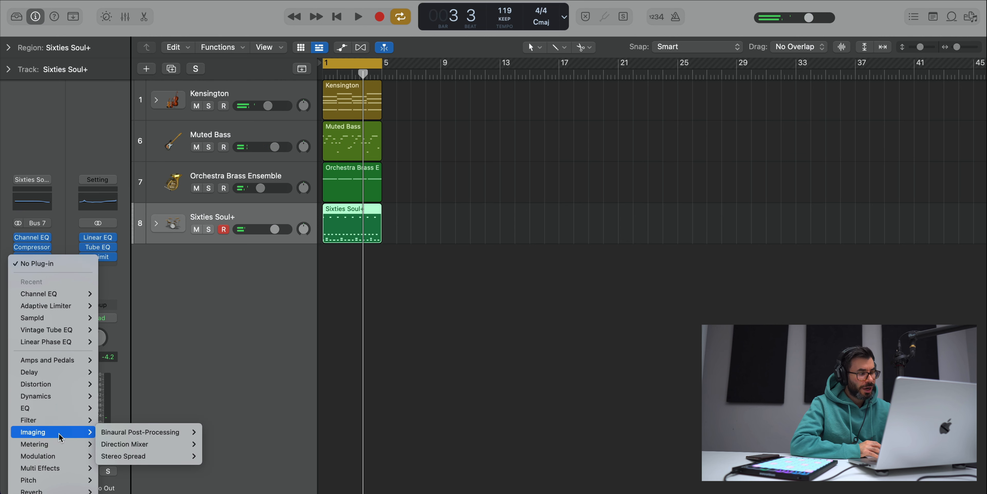
pyautogui.moveTo(63, 460)
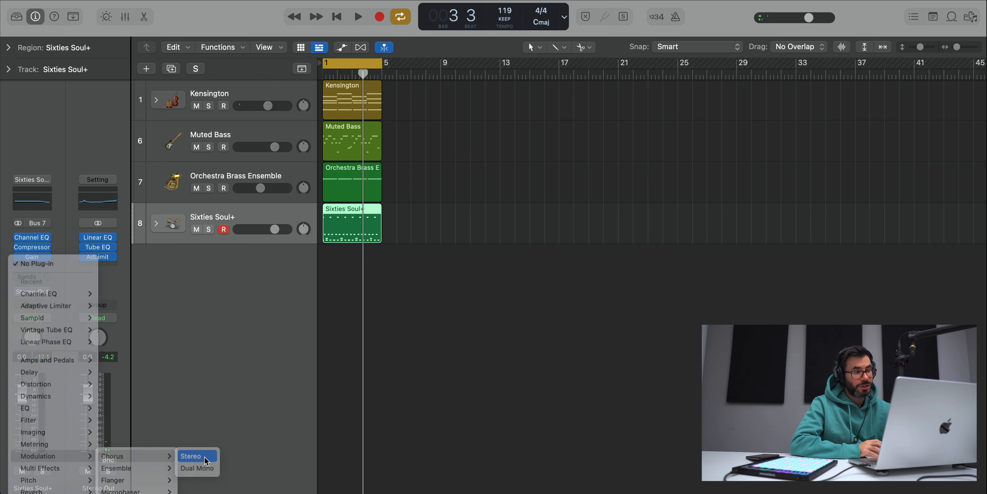
pyautogui.click(191, 456)
pyautogui.press('space')
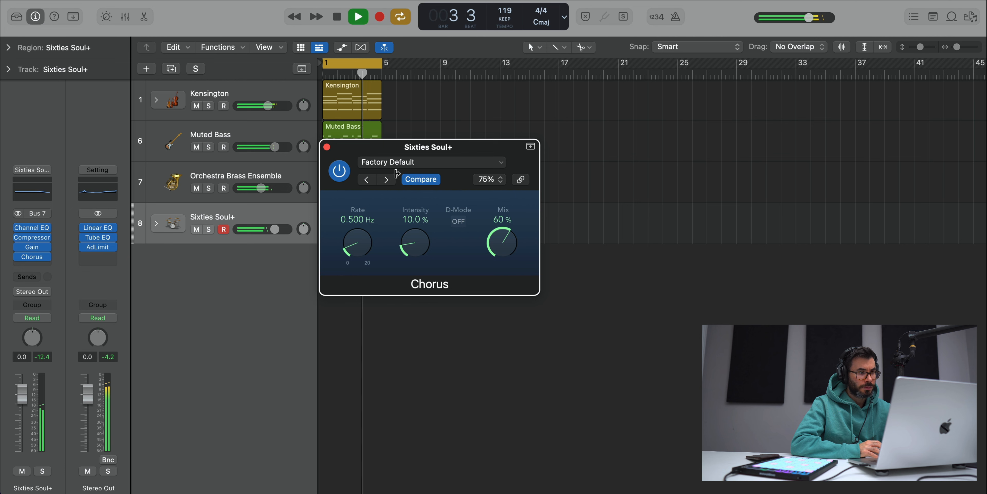
pyautogui.click(327, 147)
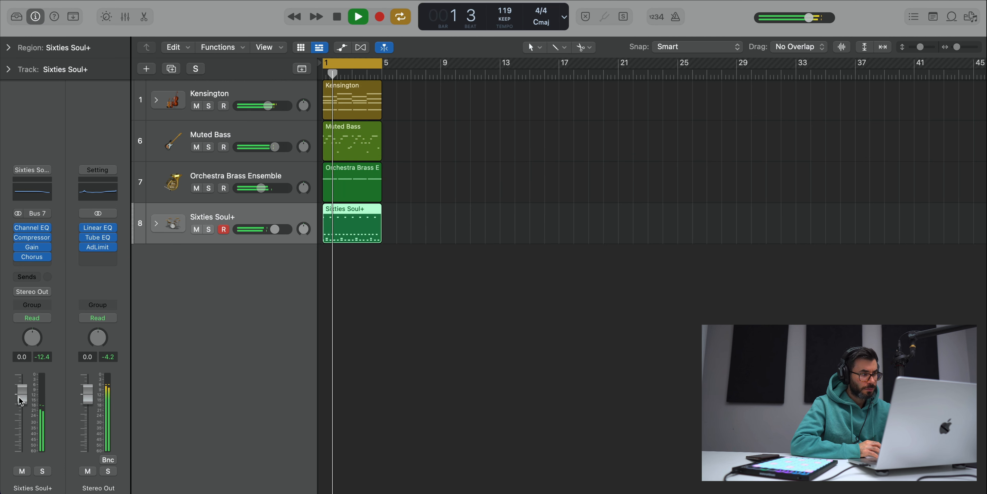
pyautogui.moveTo(21, 401); pyautogui.dragTo(22, 402)
# Repeat the four-bar regions of all four tracks so the loop fills bars 1 to 16
pyautogui.scroll(-3, 321, 301)
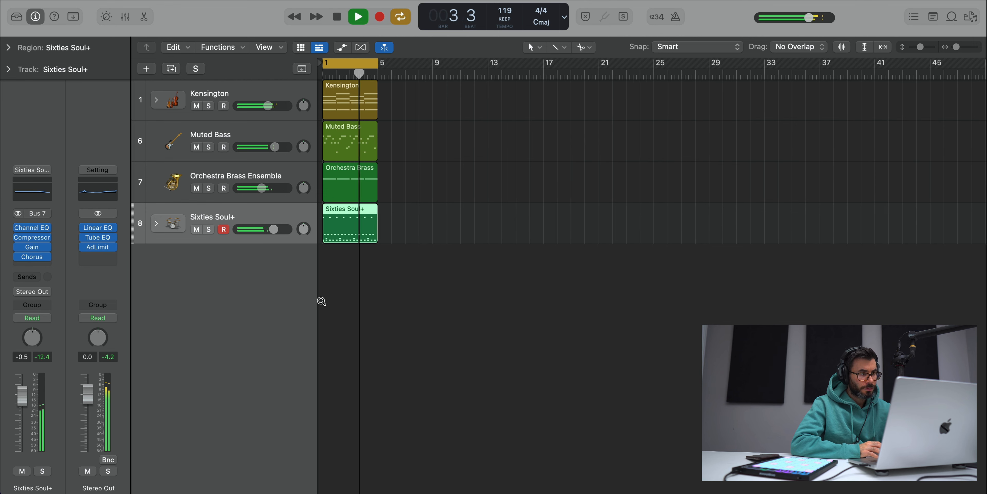
pyautogui.moveTo(392, 275); pyautogui.dragTo(342, 102)
pyautogui.press('super+r')
pyautogui.press('super+r')
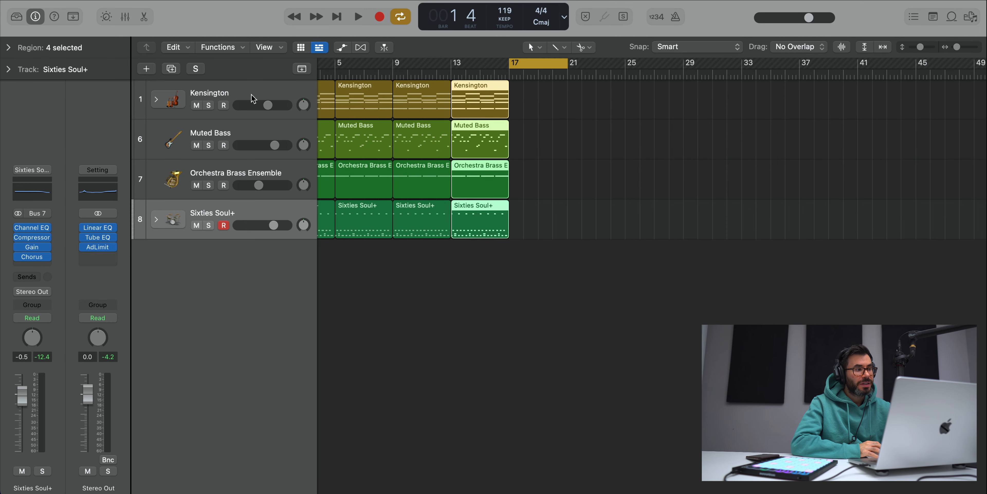
# Create a new Kensington region in bars 17 to 20 and stack its first chord upward from a one-bar F#2 note
pyautogui.click(253, 99)
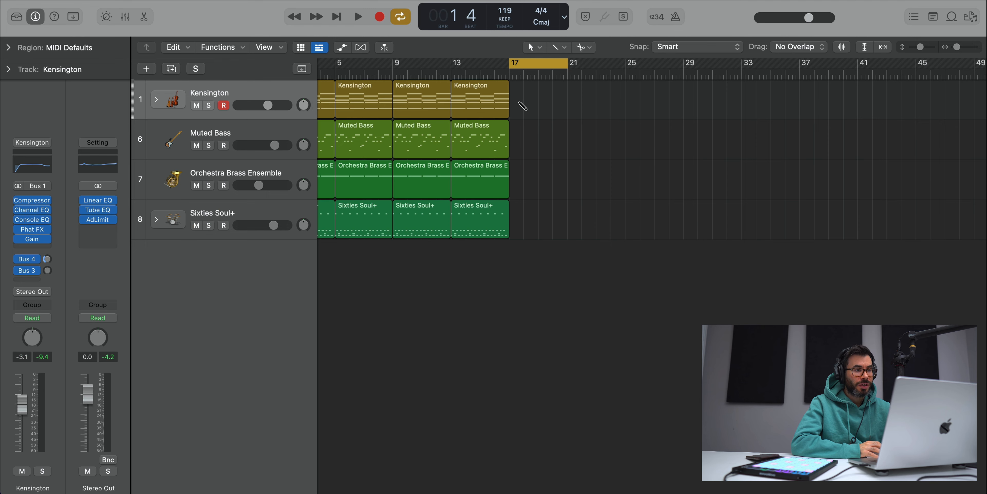
pyautogui.moveTo(524, 111); pyautogui.dragTo(568, 111)
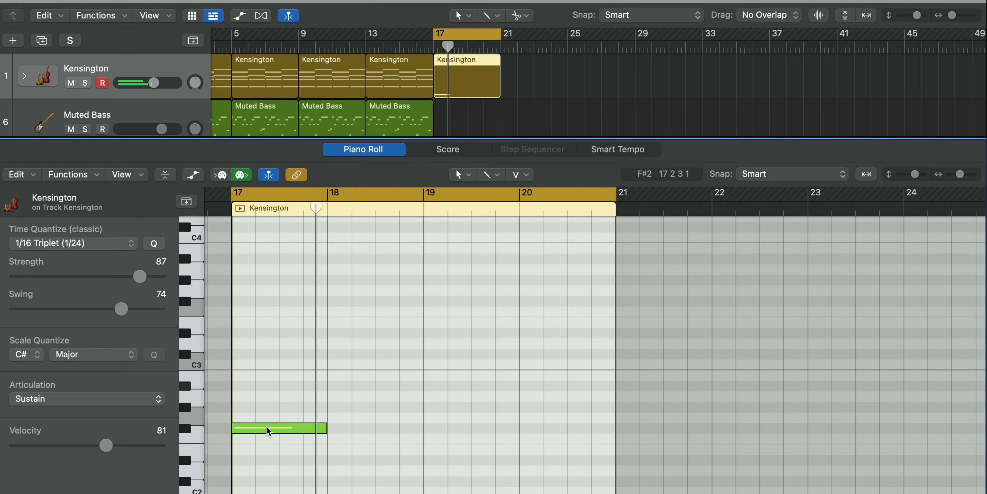
pyautogui.moveTo(267, 426); pyautogui.dragTo(265, 335)
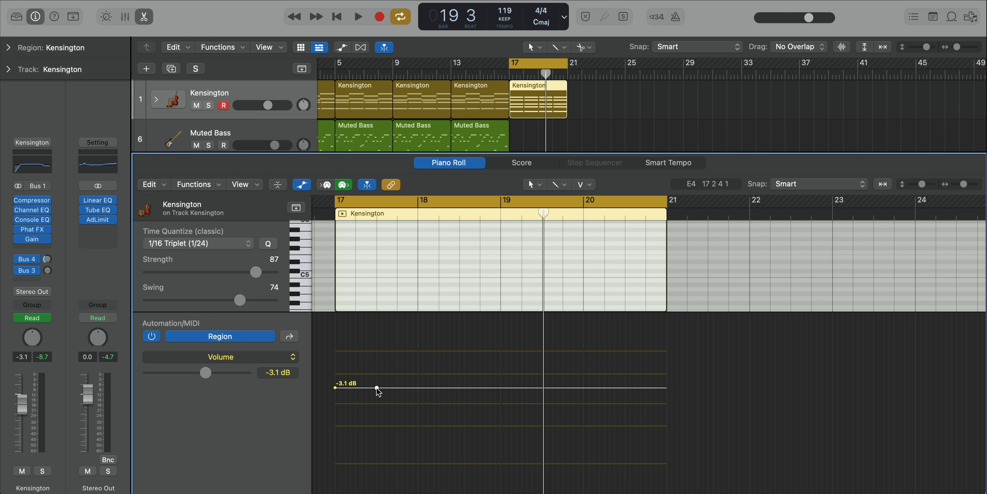
# Automate the new Kensington region's volume to fade from -3.1 to -6.9 dB in each bar's second half, repeated across all four bars
pyautogui.moveTo(417, 391)
pyautogui.mouseDown()
pyautogui.moveTo(424, 410)
pyautogui.moveTo(419, 389)
pyautogui.mouseUp()
pyautogui.click(423, 407)
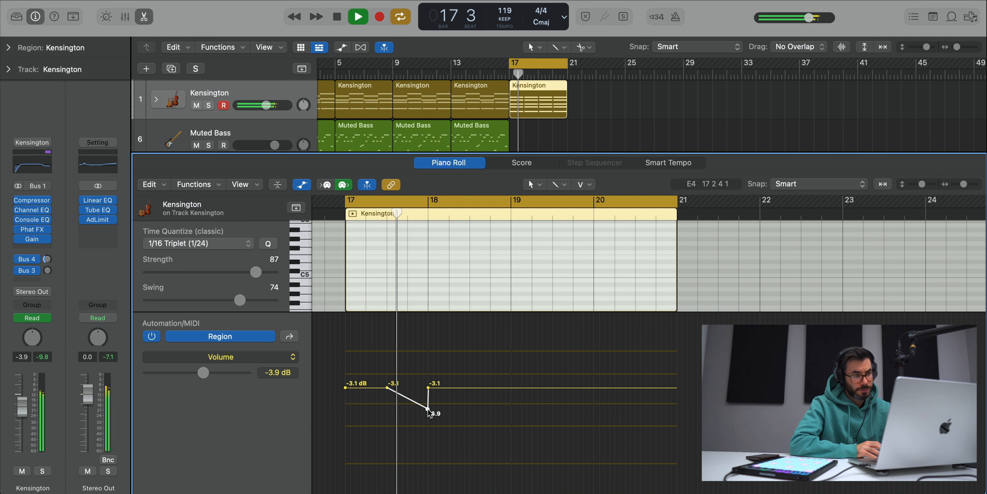
pyautogui.moveTo(425, 415); pyautogui.dragTo(335, 419)
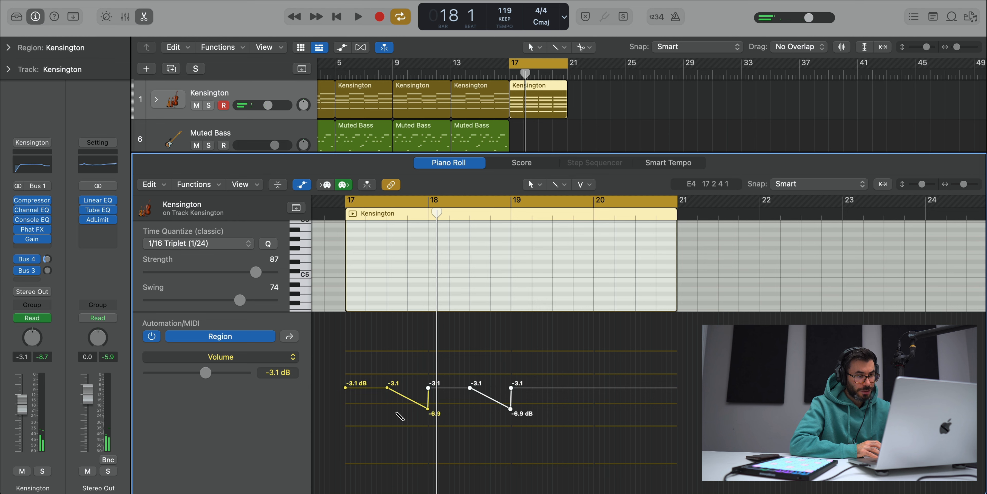
pyautogui.press('space')
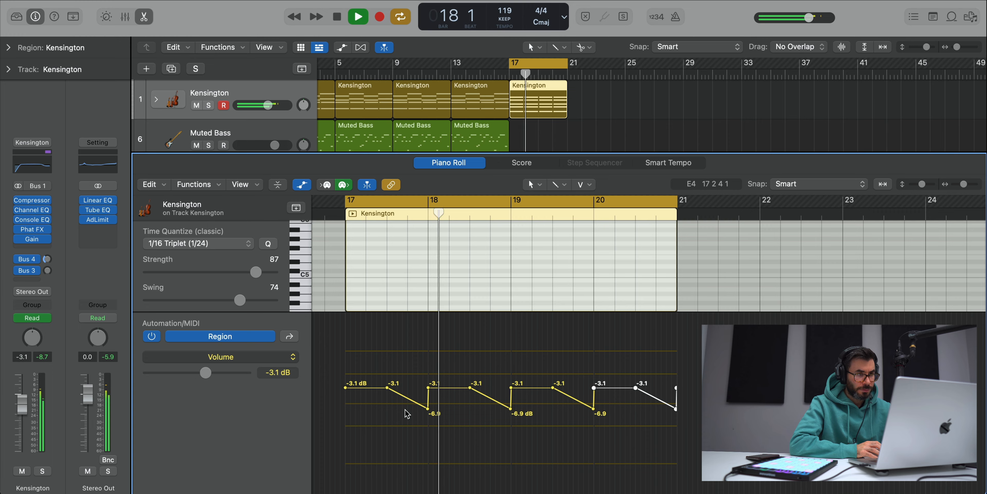
pyautogui.press('e')
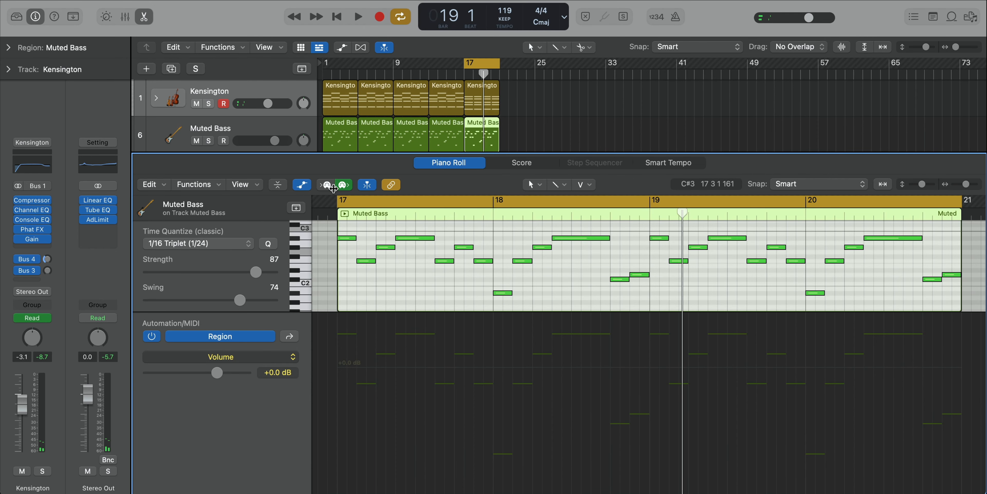
# Transpose all notes of the Muted Bass region in bars 17 to 20 up five semitones and play it
pyautogui.click(302, 185)
pyautogui.scroll(5, 406, 284)
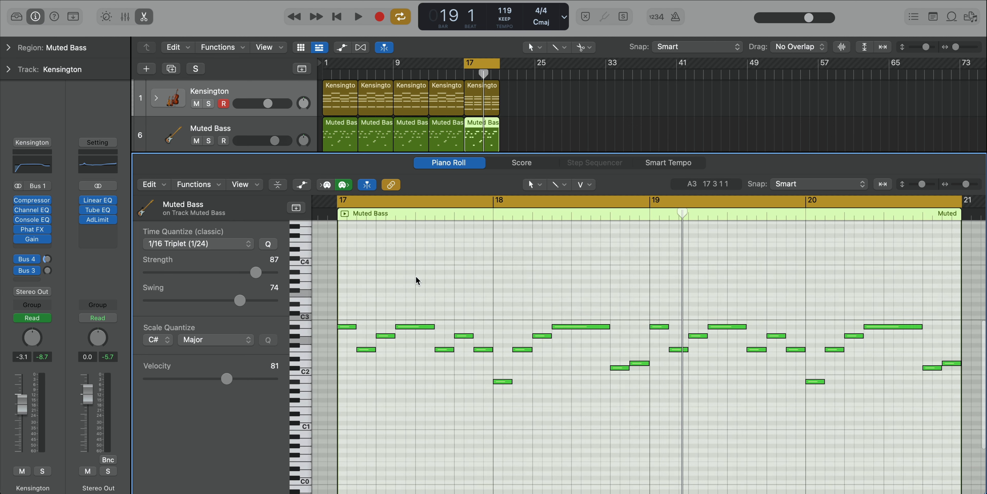
pyautogui.press('super+a')
pyautogui.hotkey('alt', 'Up')
pyautogui.hotkey('alt', 'Up')
pyautogui.hotkey('alt', 'Up')
pyautogui.hotkey('alt', 'Up')
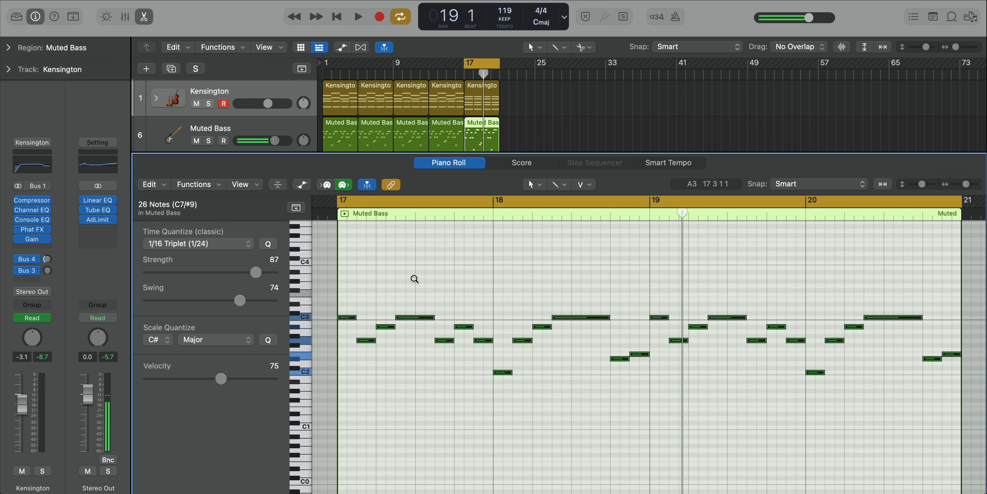
pyautogui.hotkey('alt', 'Up')
pyautogui.press('space')
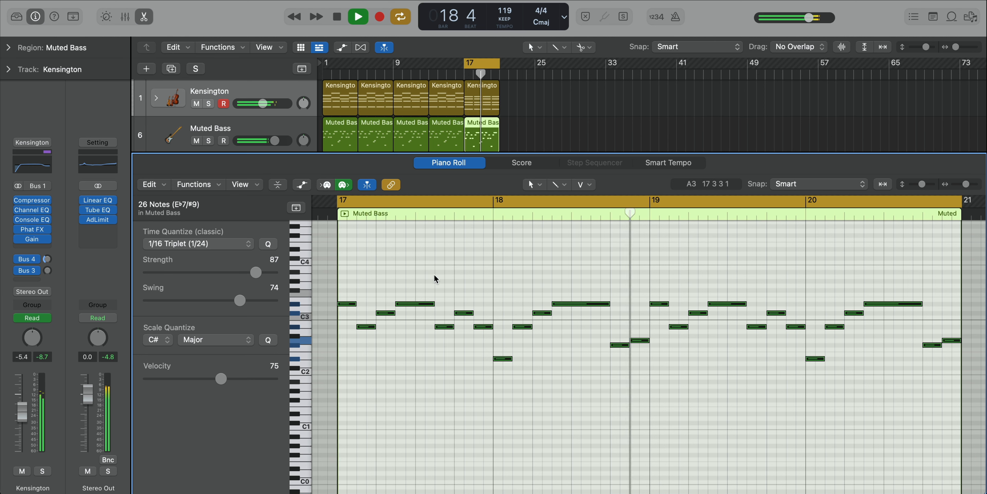
# Raise the last Muted Bass note in bar 20 and in bar 18 by one semitone each during playback checks
pyautogui.click(900, 381)
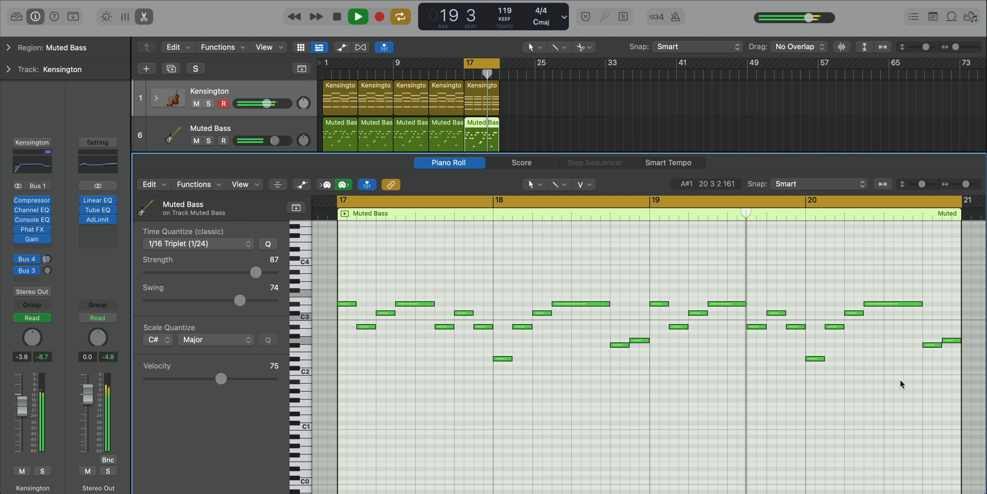
pyautogui.click(952, 341)
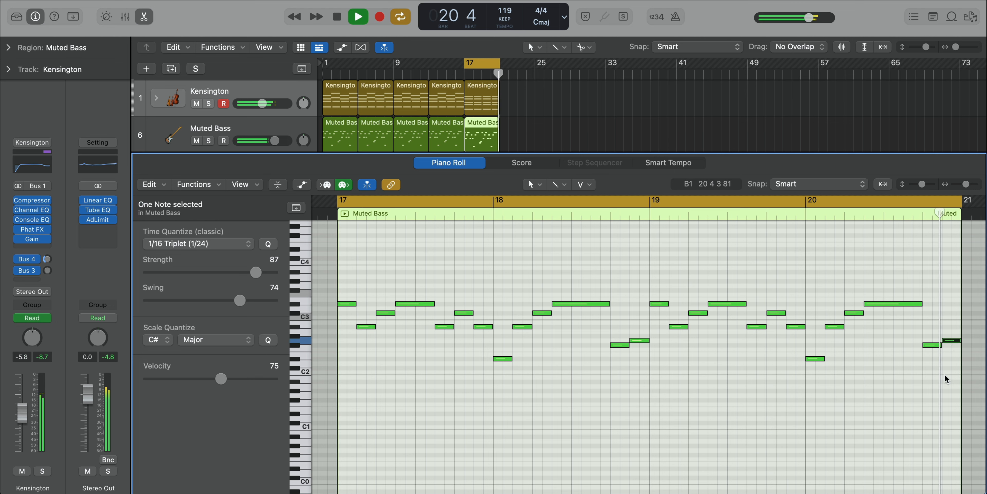
pyautogui.click(949, 357)
pyautogui.press('space')
pyautogui.moveTo(954, 343); pyautogui.dragTo(953, 339)
pyautogui.press('space')
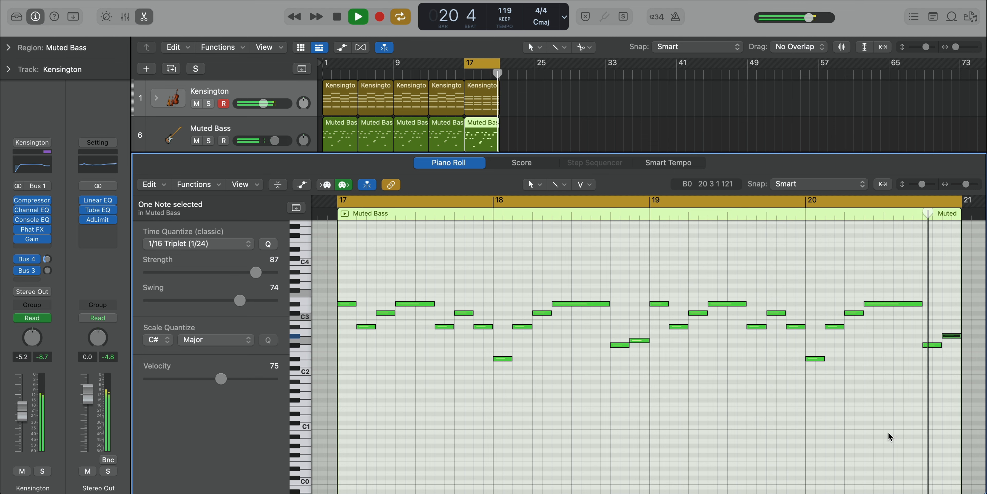
pyautogui.moveTo(639, 340); pyautogui.dragTo(638, 336)
pyautogui.click(637, 365)
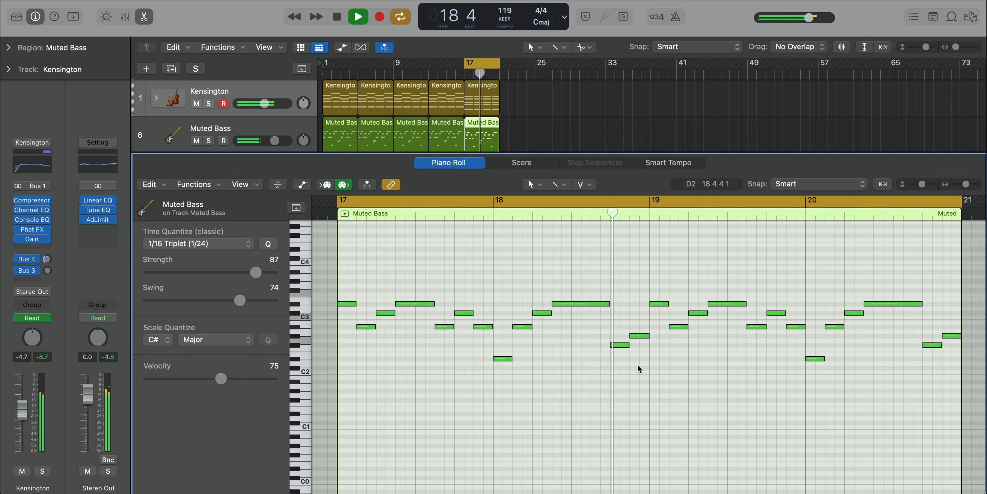
pyautogui.press('x')
pyautogui.press('x')
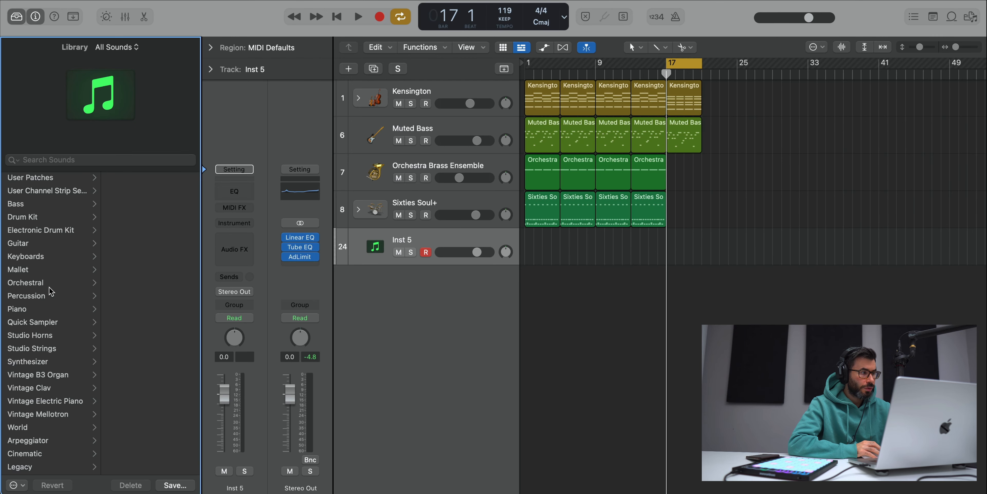
# Load Orchestra Trumpet Section from the Legacy Jam Pack Symphony Orchestra horns onto the new instrument track
pyautogui.click(27, 466)
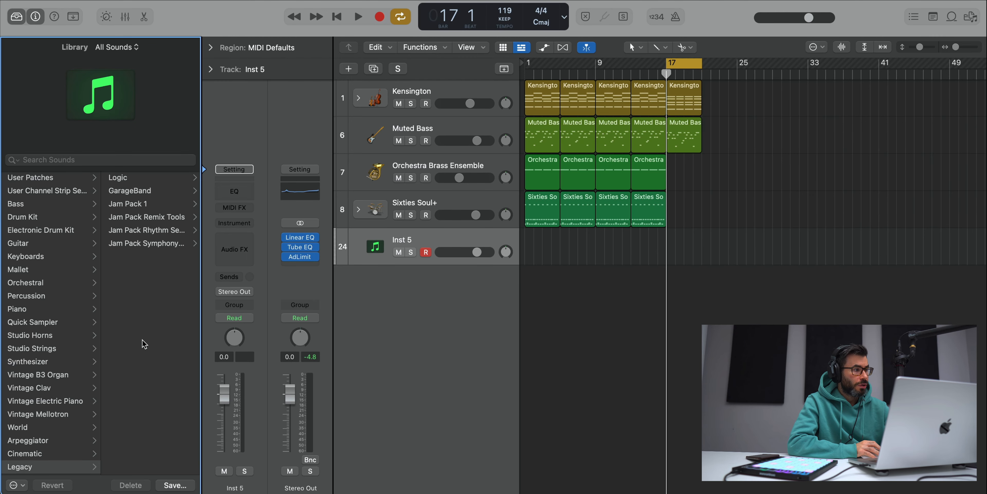
pyautogui.click(149, 244)
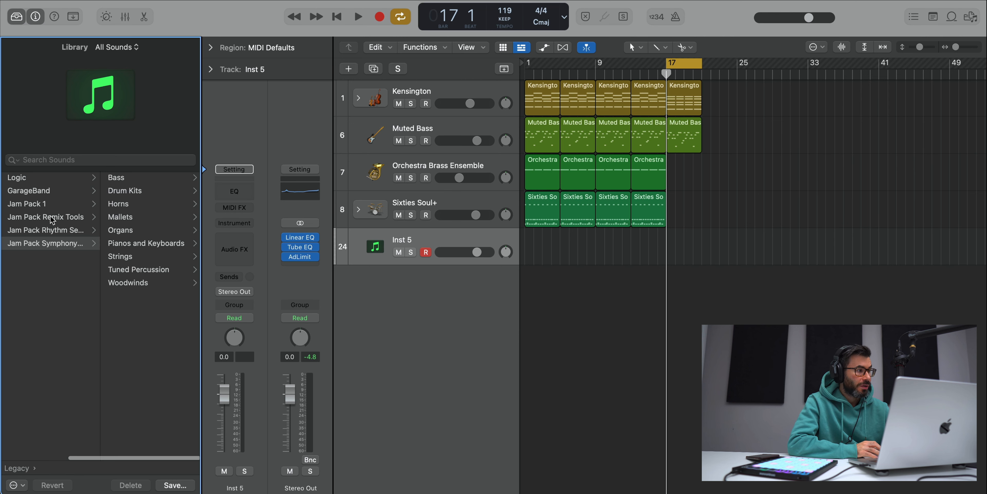
pyautogui.click(121, 204)
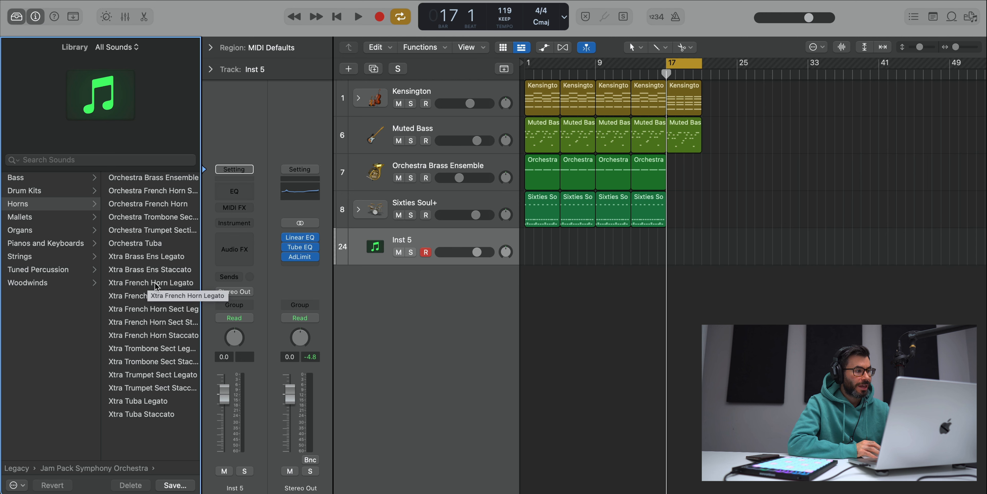
pyautogui.click(150, 230)
# Repeat the last Orchestra Brass Ensemble region into bars 17 to 20, copy it onto the trumpet track and play it
pyautogui.click(635, 177)
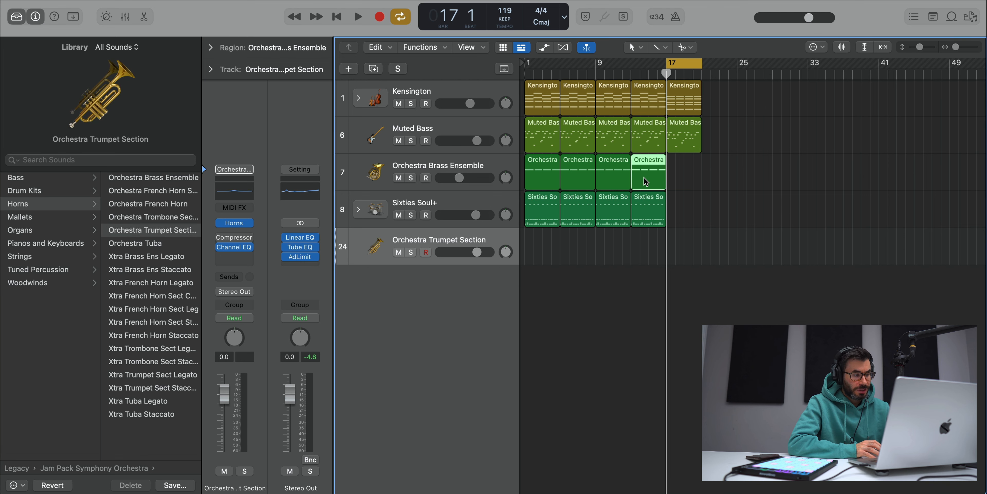
pyautogui.press('super+r')
pyautogui.moveTo(679, 177); pyautogui.dragTo(683, 255)
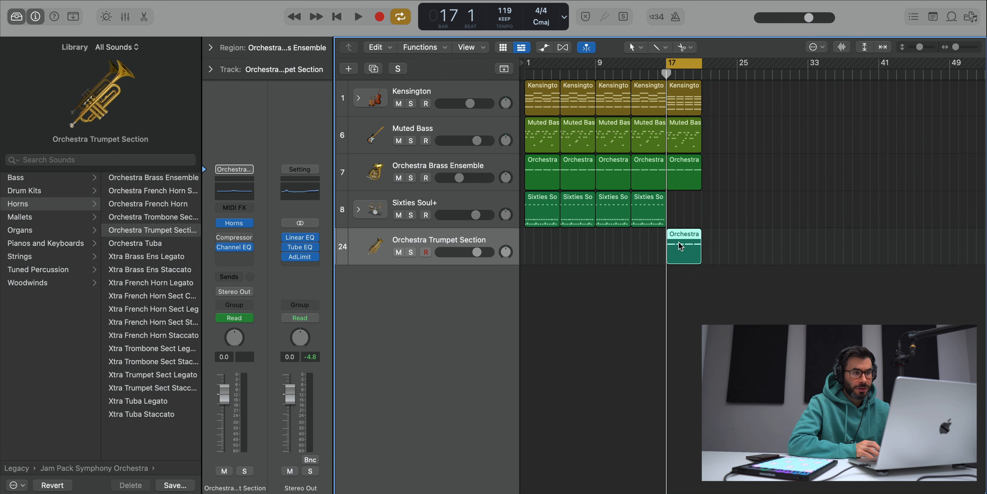
pyautogui.doubleClick(685, 249)
pyautogui.press('space')
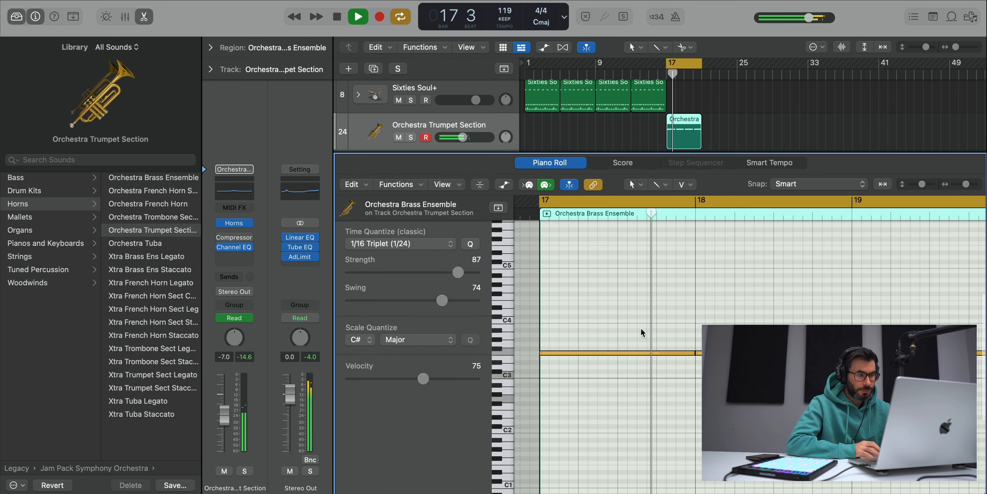
pyautogui.hscroll(2, 639, 330)
pyautogui.press('space')
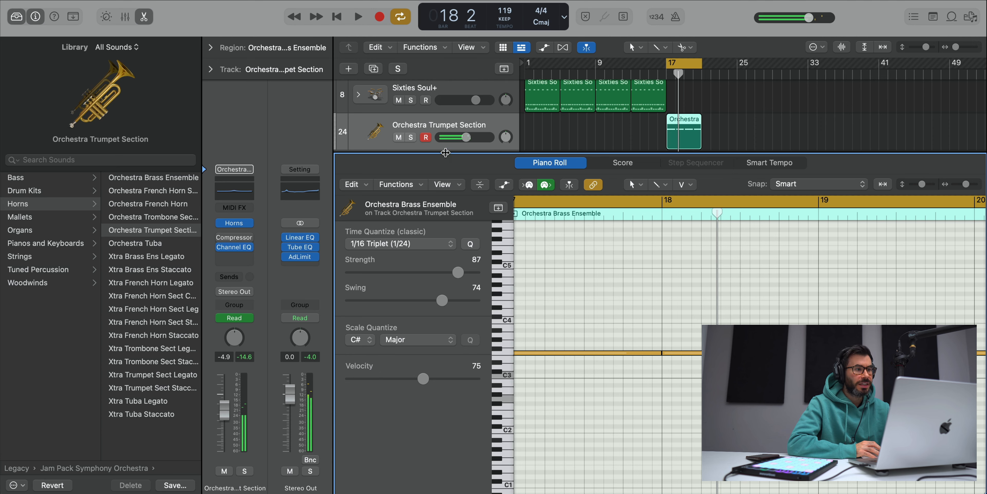
# Turn the F3 note in bar 17 of the trumpet region into a one-bar F#3, A#3 and D#4 chord and play it
pyautogui.press('super+Right')
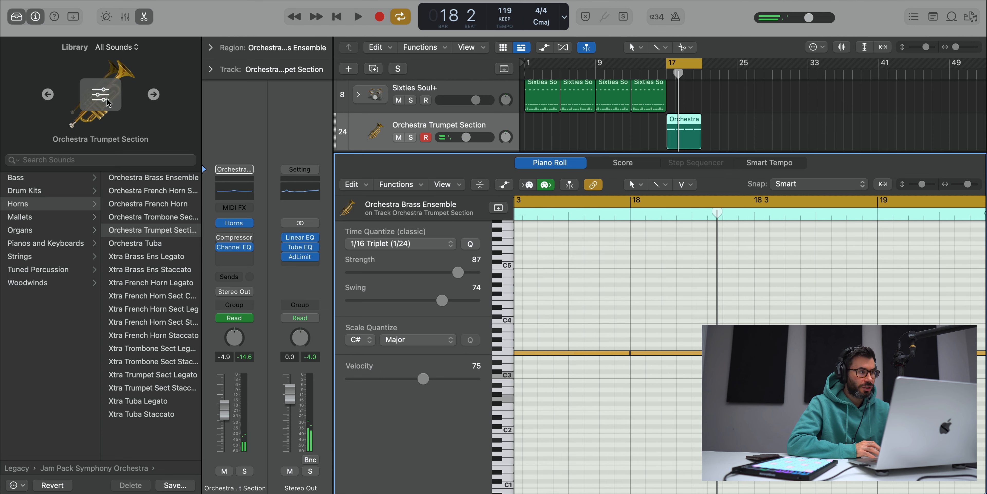
pyautogui.press('y')
pyautogui.press('super+Left')
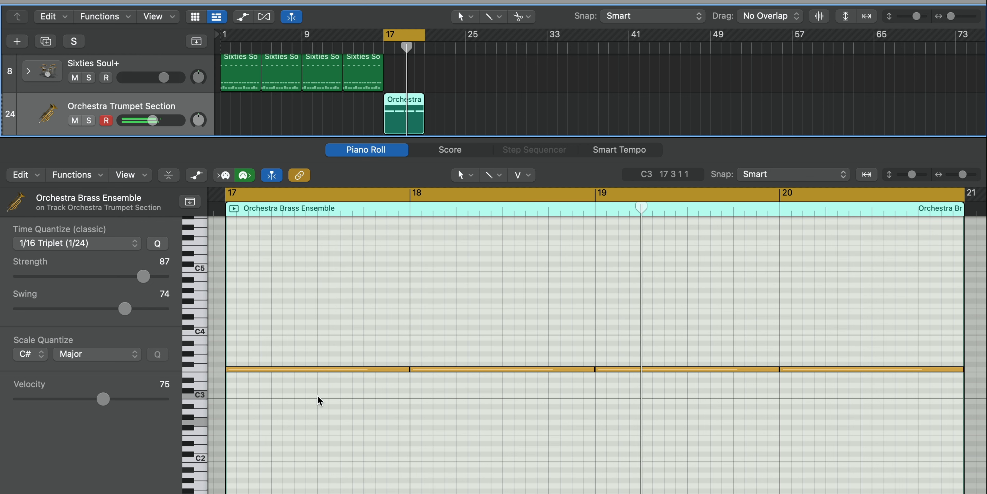
pyautogui.click(281, 374)
pyautogui.click(281, 370)
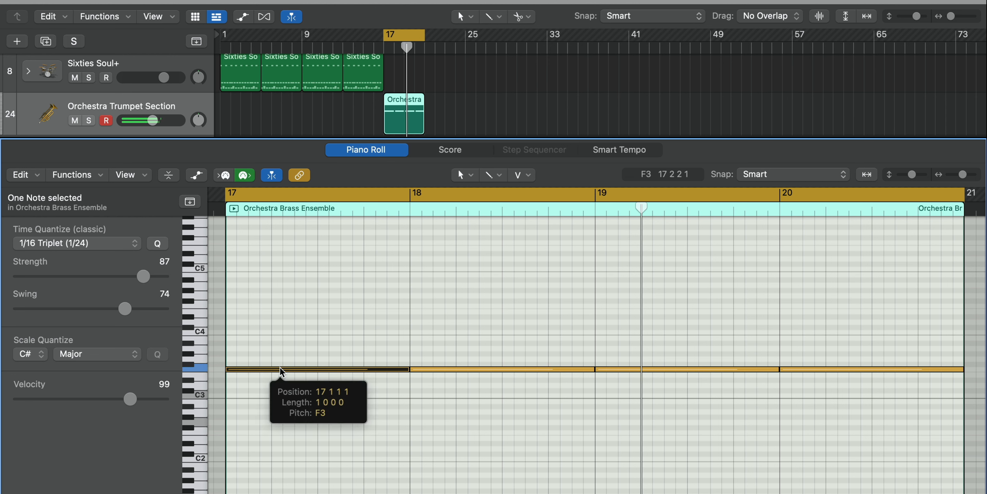
pyautogui.moveTo(281, 370); pyautogui.dragTo(280, 320)
pyautogui.moveTo(282, 316)
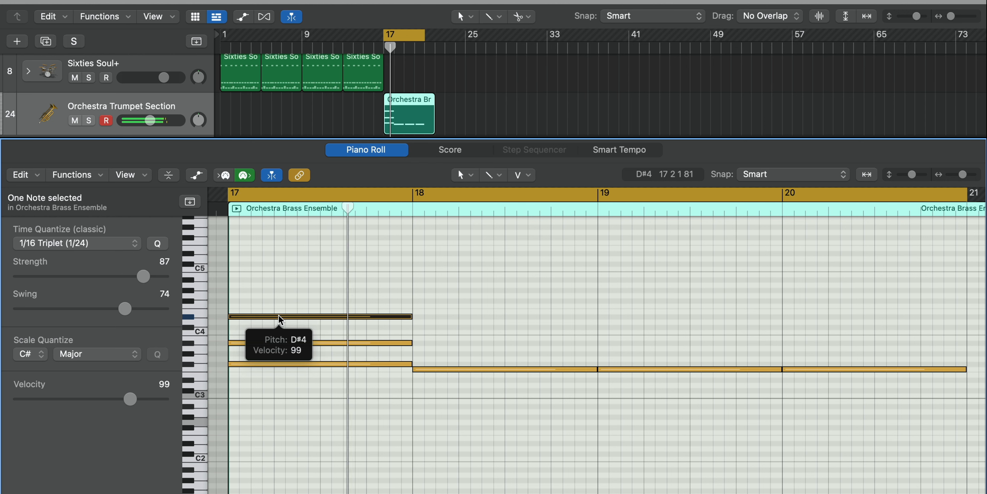
pyautogui.press('space')
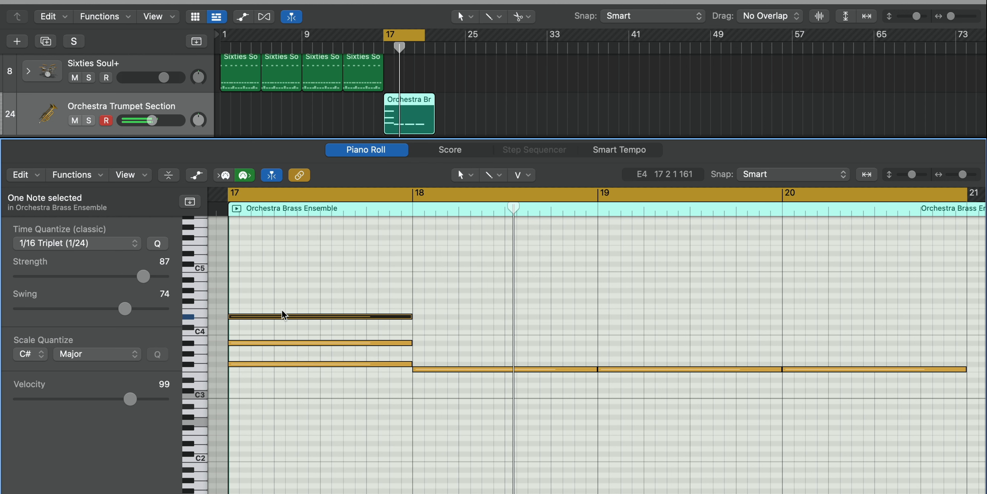
pyautogui.press('space')
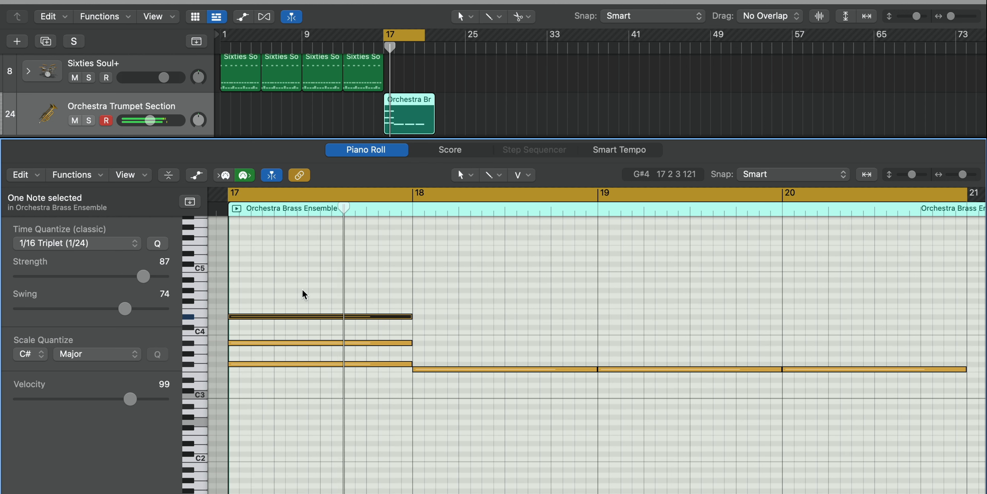
# Transpose the three-note trumpet chord in bar 17 down one octave and delete the F3 note in bar 18
pyautogui.moveTo(289, 280); pyautogui.dragTo(282, 410)
pyautogui.press('space')
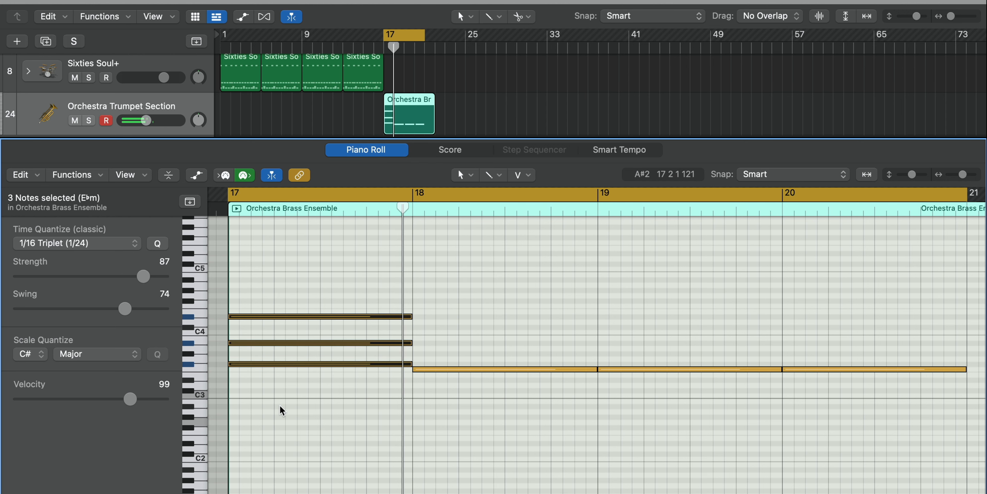
pyautogui.hotkey('shift', 'alt', 'Down')
pyautogui.press('space')
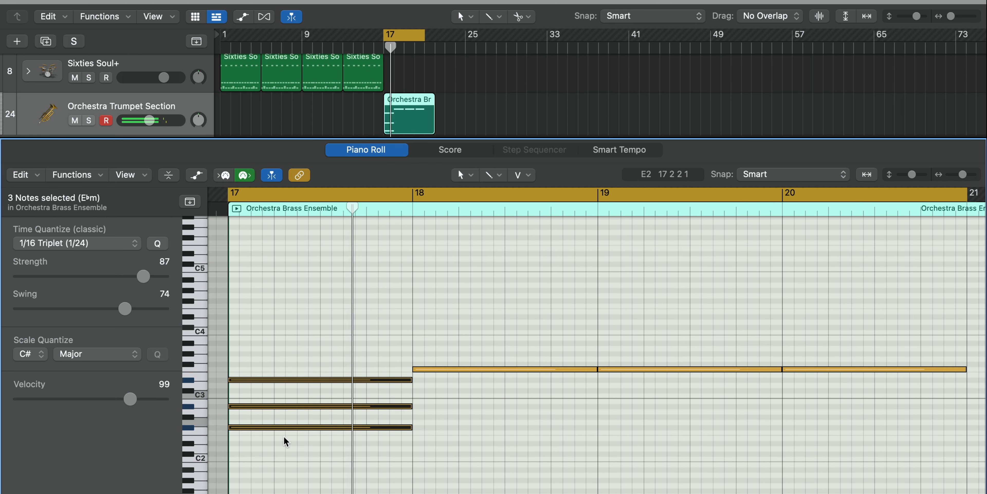
pyautogui.click(462, 355)
pyautogui.press('Delete')
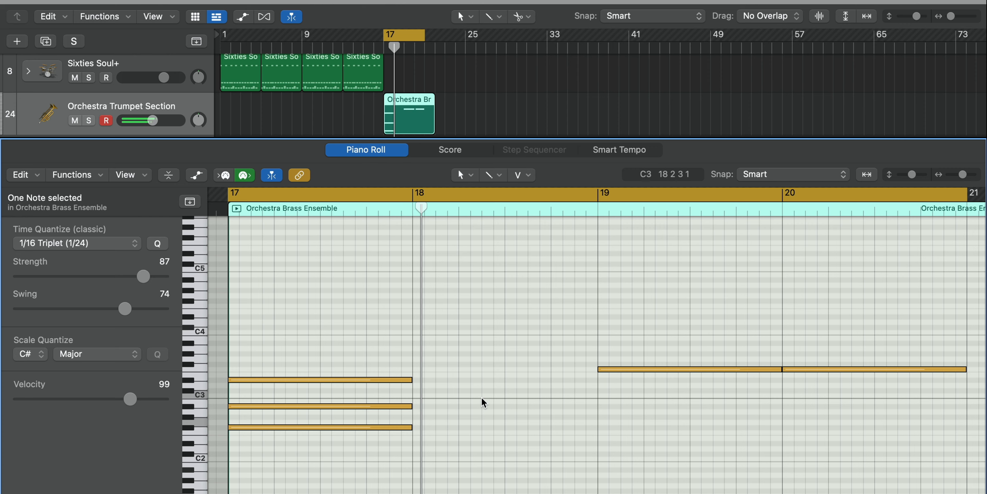
# Split all three notes of the bar 17 trumpet chord at beat 4 with the Scissors tool and play it
pyautogui.press('space')
pyautogui.moveTo(391, 473); pyautogui.dragTo(368, 379)
pyautogui.click(522, 172)
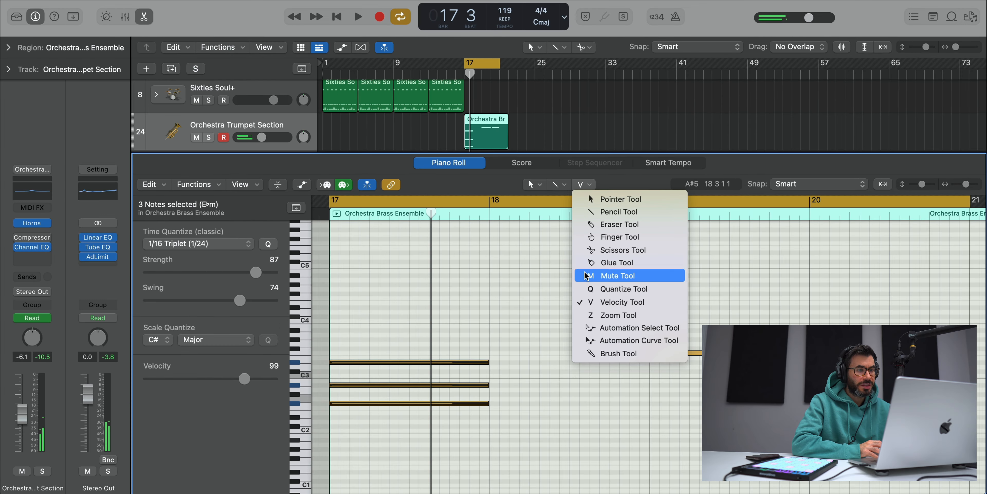
pyautogui.click(547, 249)
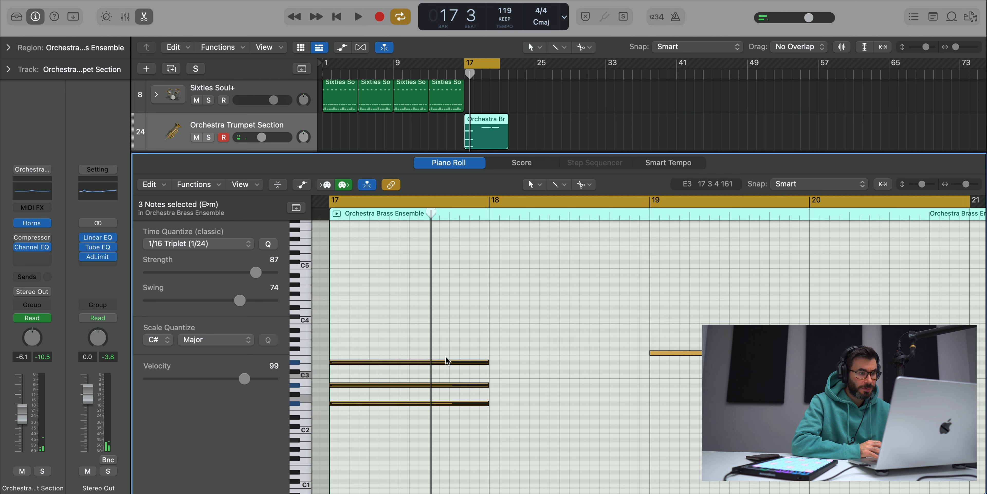
pyautogui.click(448, 361)
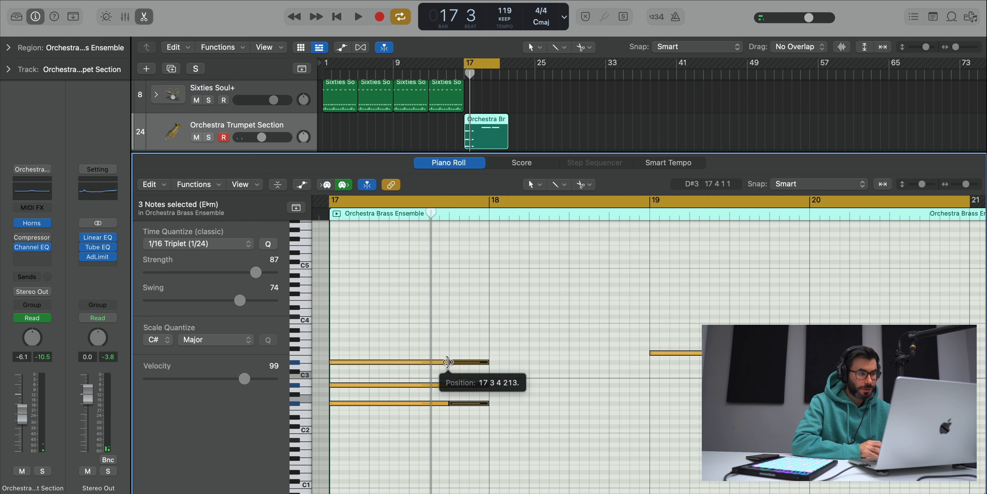
pyautogui.press('space')
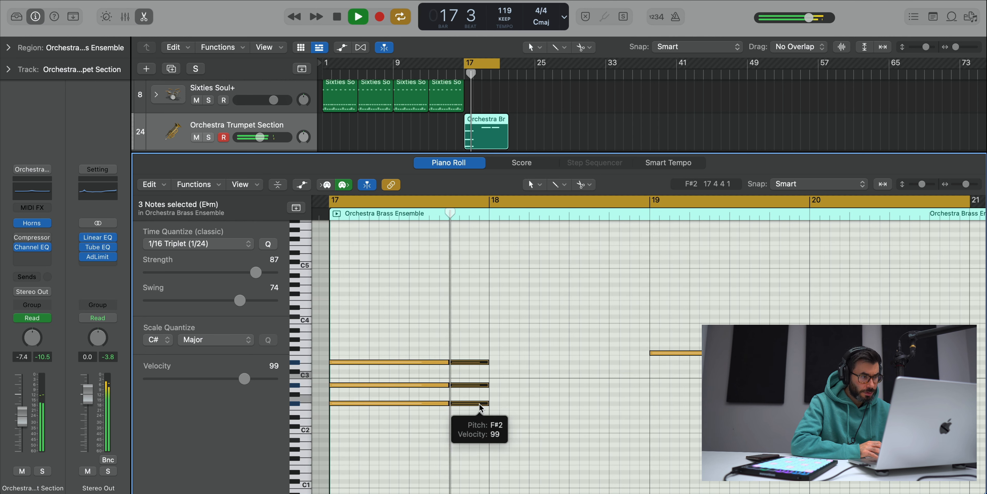
# Change the beat 4 chord of bar 17 to A#2, C#3 and F3 while listening to the loop
pyautogui.click(478, 412)
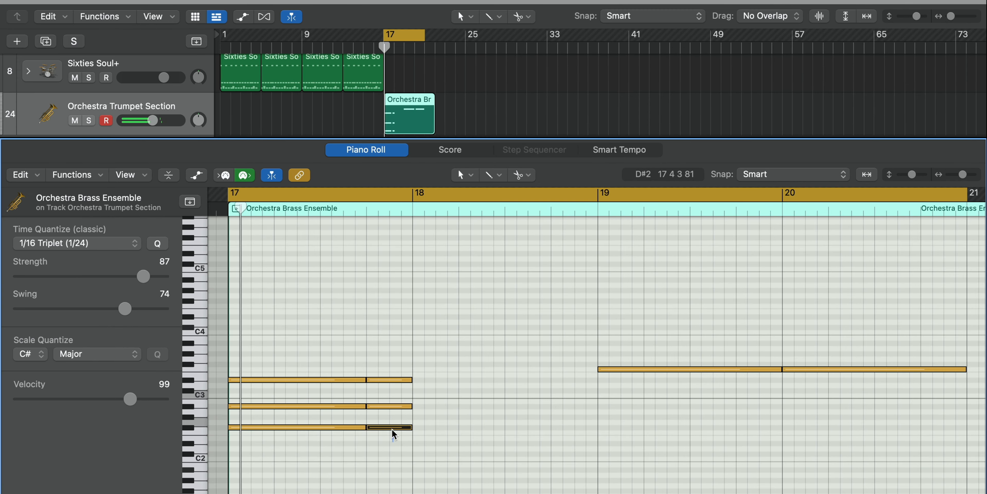
pyautogui.click(388, 406)
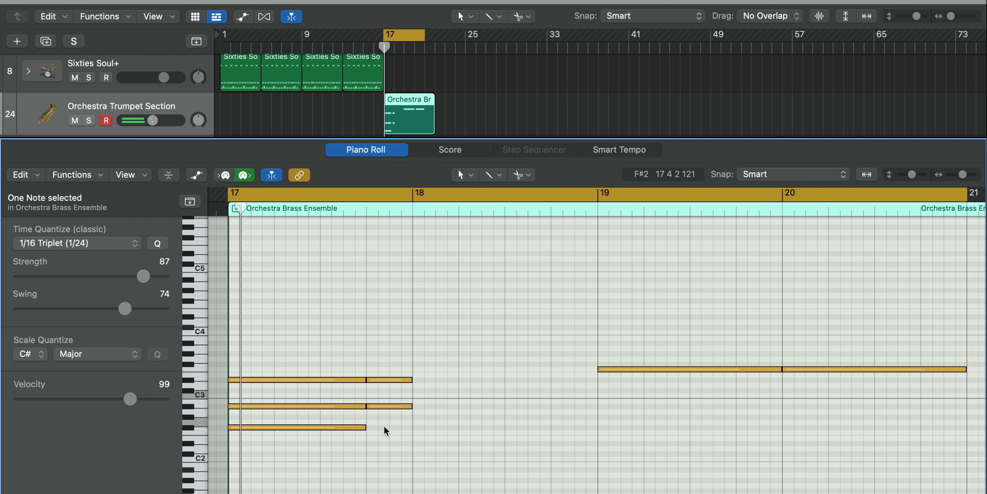
pyautogui.press('space')
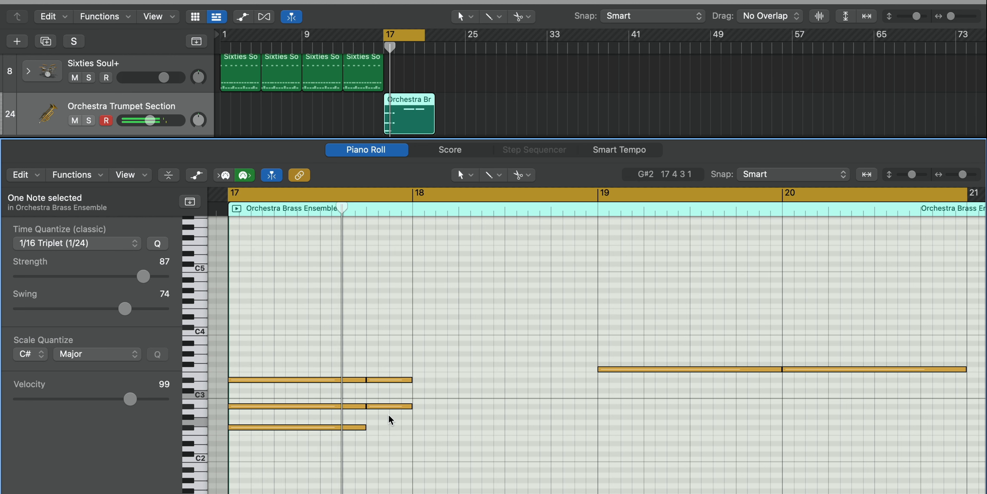
pyautogui.moveTo(385, 380); pyautogui.dragTo(387, 374)
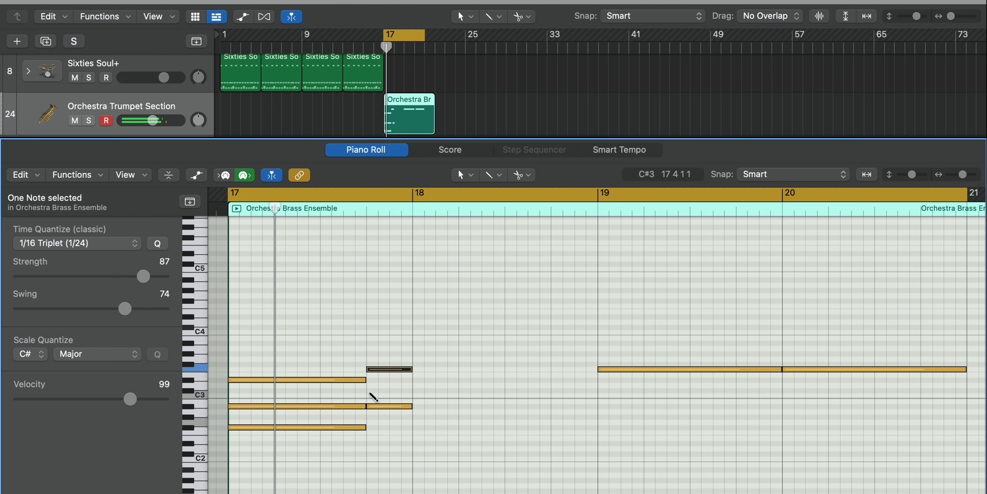
pyautogui.click(370, 391)
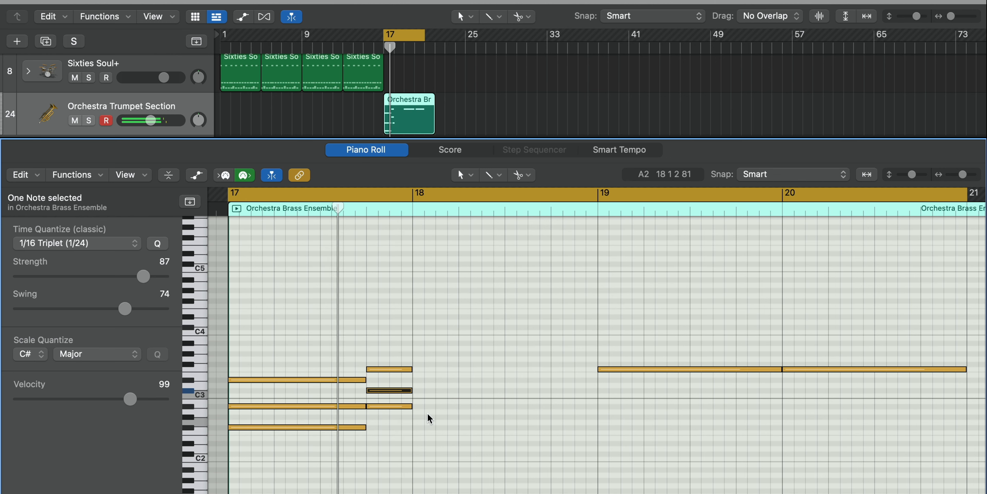
# Repeat the beat 4 chord at the start of bar 18 and lengthen the copy to half a bar
pyautogui.moveTo(429, 417); pyautogui.dragTo(366, 362)
pyautogui.press('t')
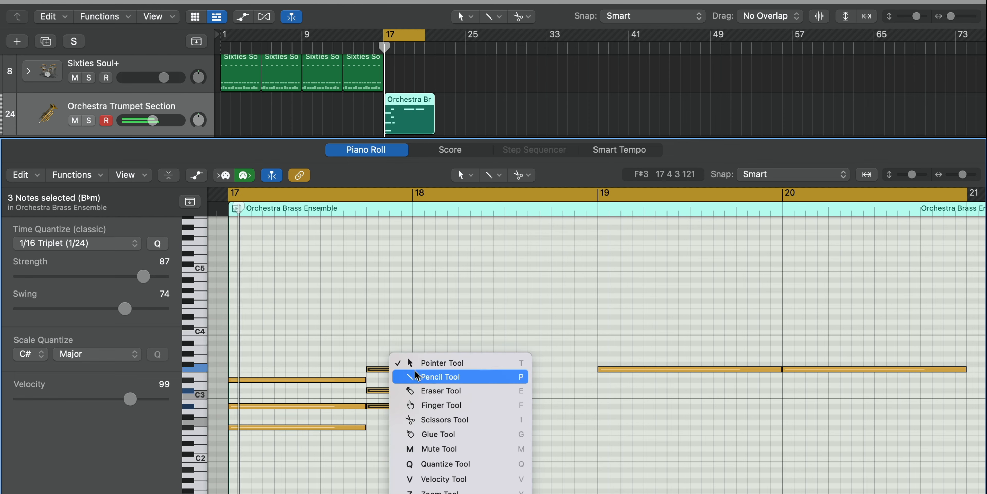
pyautogui.click(437, 303)
pyautogui.press('super+r')
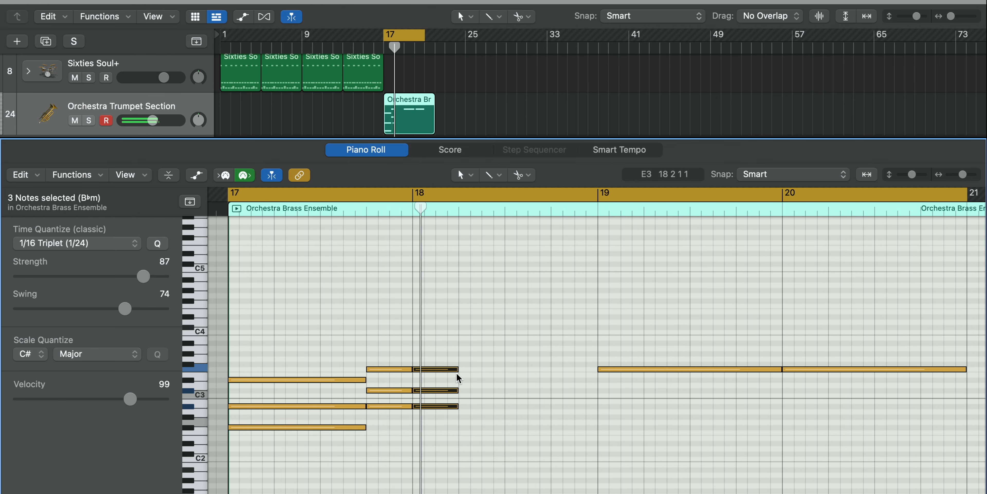
pyautogui.moveTo(458, 377); pyautogui.dragTo(504, 383)
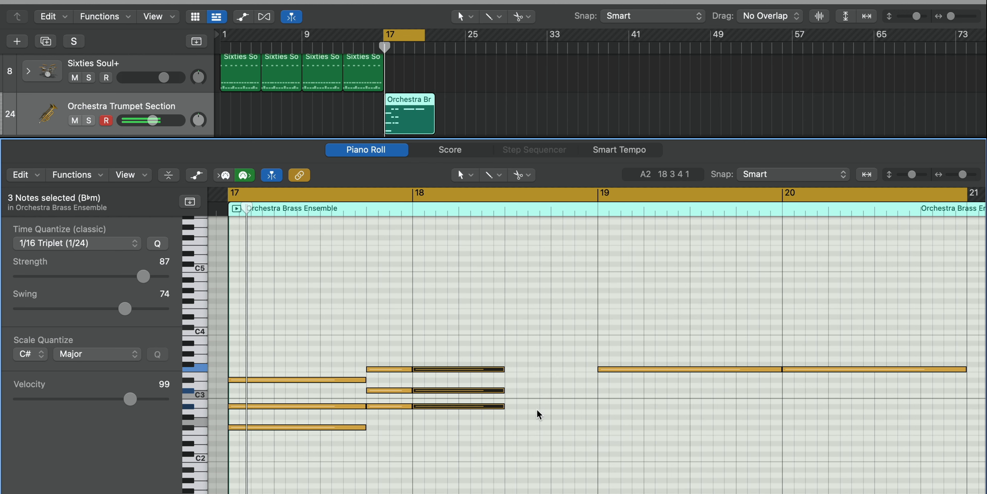
# Delete the two remaining F3 notes in bars 19 and 20 of the trumpet region
pyautogui.press('super+Left')
pyautogui.moveTo(475, 324); pyautogui.dragTo(612, 420)
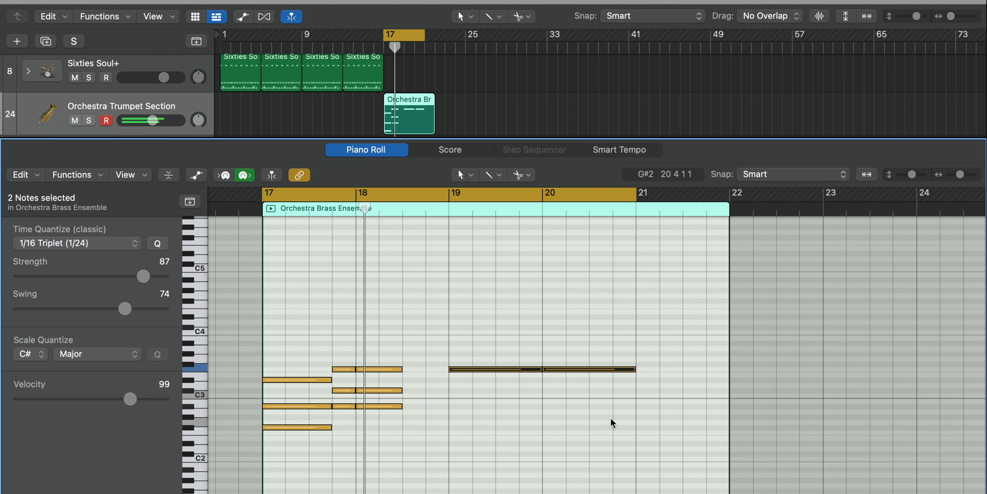
pyautogui.press('Delete')
# Repeat the half-bar chord into the second half of bar 18 and raise its top note to F#3
pyautogui.moveTo(417, 409); pyautogui.dragTo(390, 369)
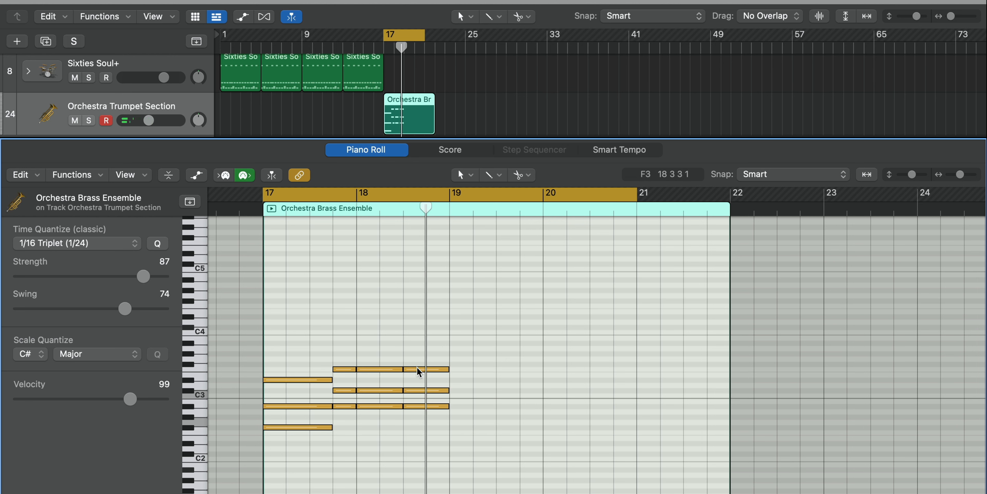
pyautogui.moveTo(417, 369); pyautogui.dragTo(417, 366)
pyautogui.press('space')
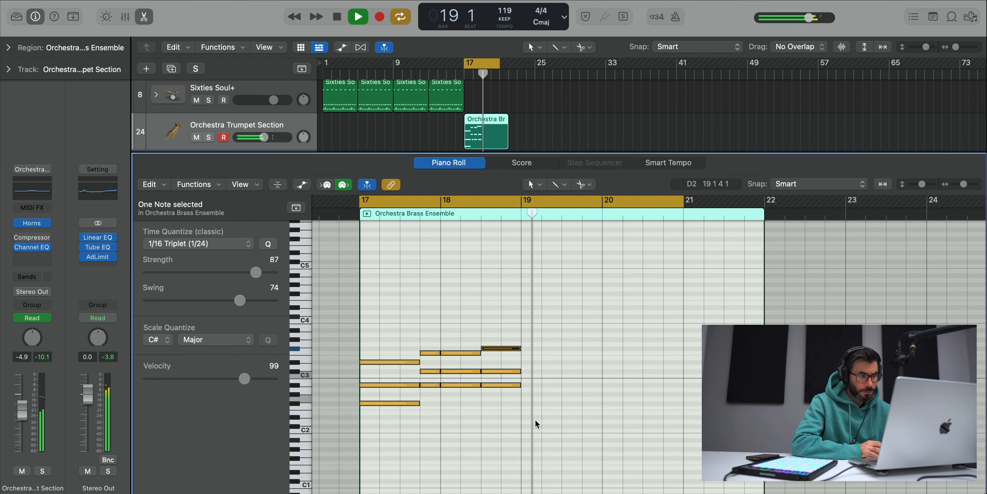
# Repeat the trumpet chords of bars 17 and 18 into bars 19 and 20 and play the section
pyautogui.press('space')
pyautogui.moveTo(535, 422); pyautogui.dragTo(388, 338)
pyautogui.press('super+r')
pyautogui.press('space')
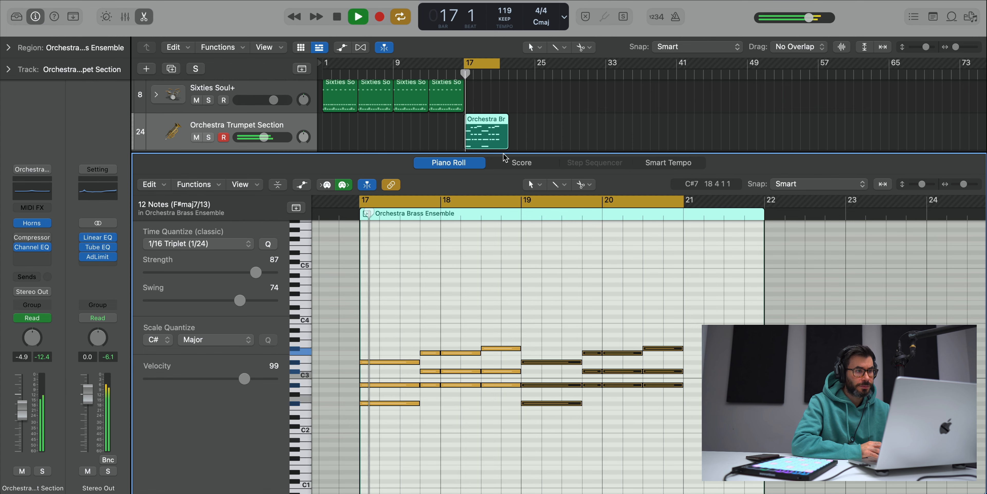
# Trim the trumpet region's end to bar 21, close the note editor and delete the Orchestra Brass Ensemble region at bar 17
pyautogui.moveTo(507, 143); pyautogui.dragTo(500, 157)
pyautogui.press('e')
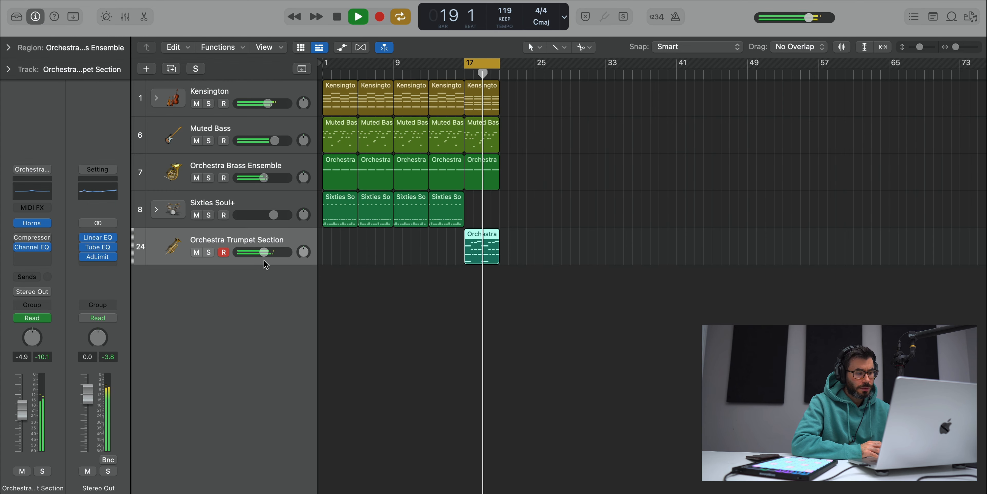
pyautogui.press('x')
pyautogui.press('x')
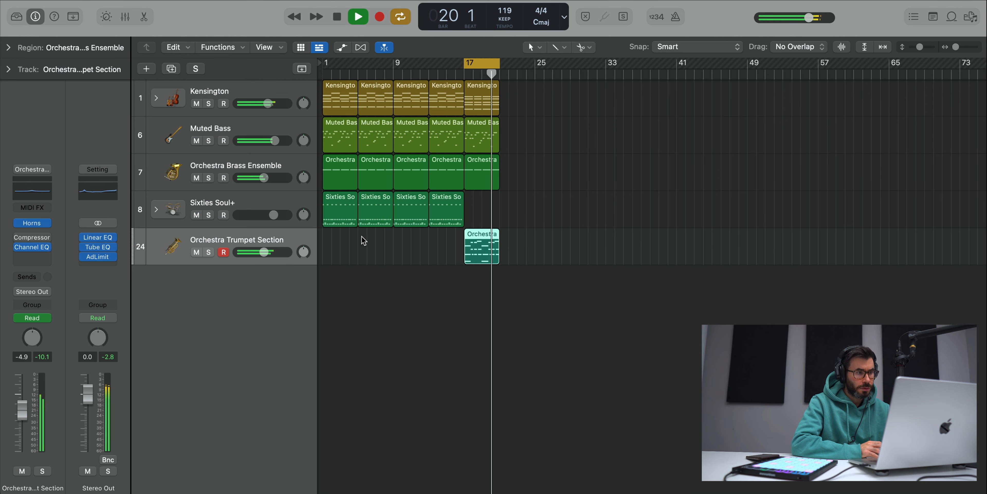
pyautogui.click(475, 174)
pyautogui.press('Delete')
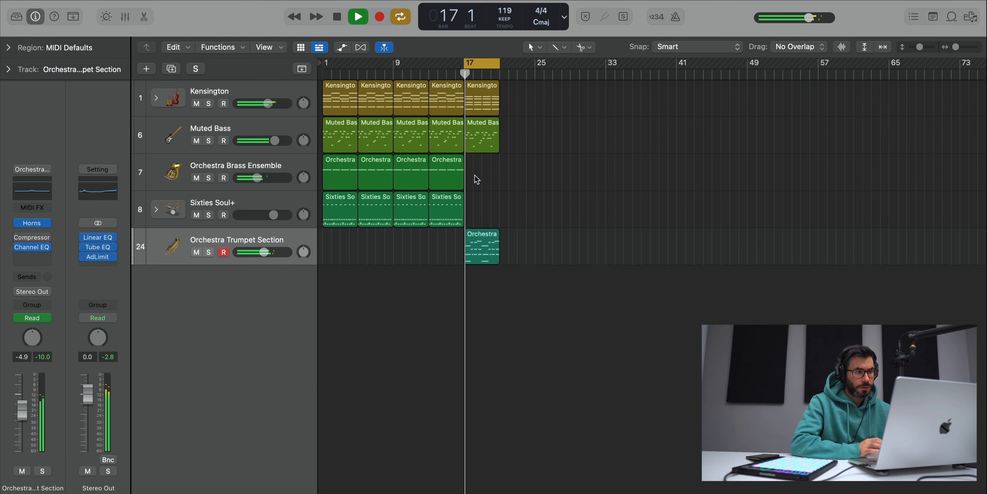
# Raise the Muted Bass track volume slightly during playback
pyautogui.scroll(5, 474, 264)
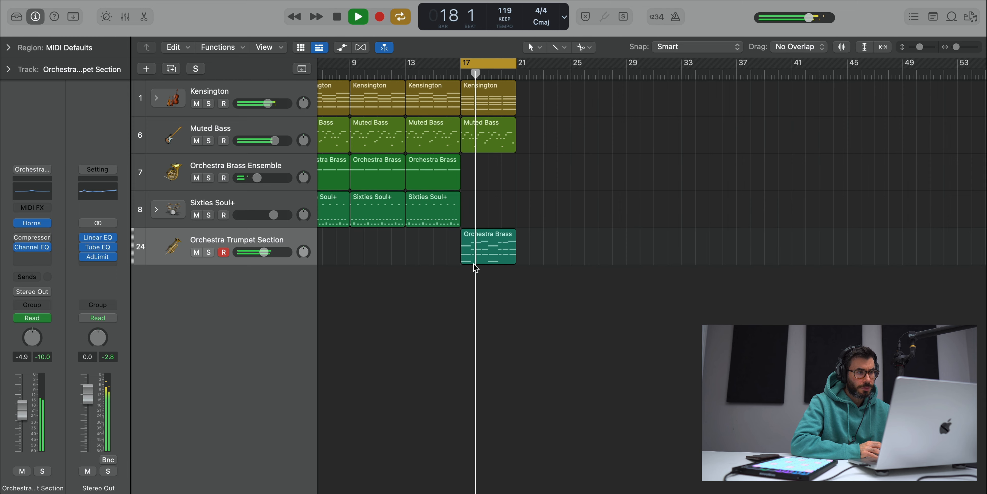
pyautogui.scroll(-1, 474, 266)
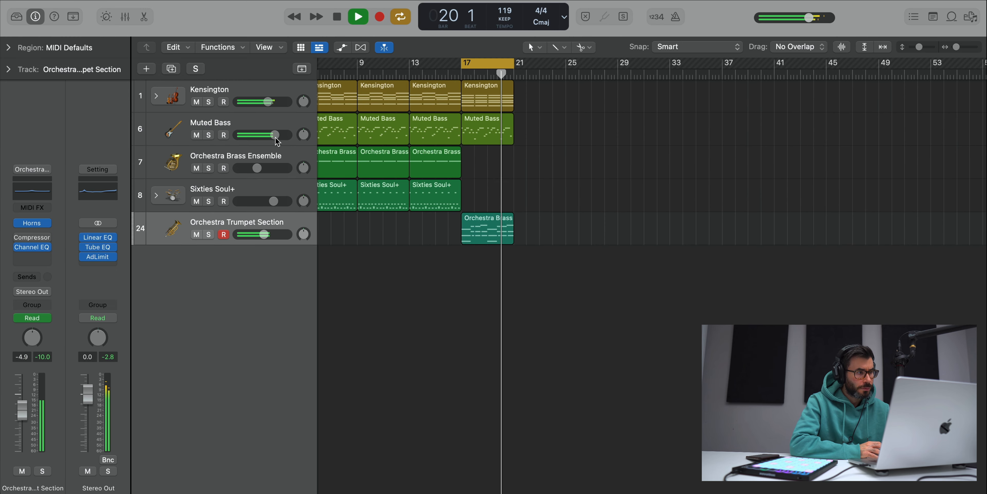
pyautogui.moveTo(275, 135); pyautogui.dragTo(276, 135)
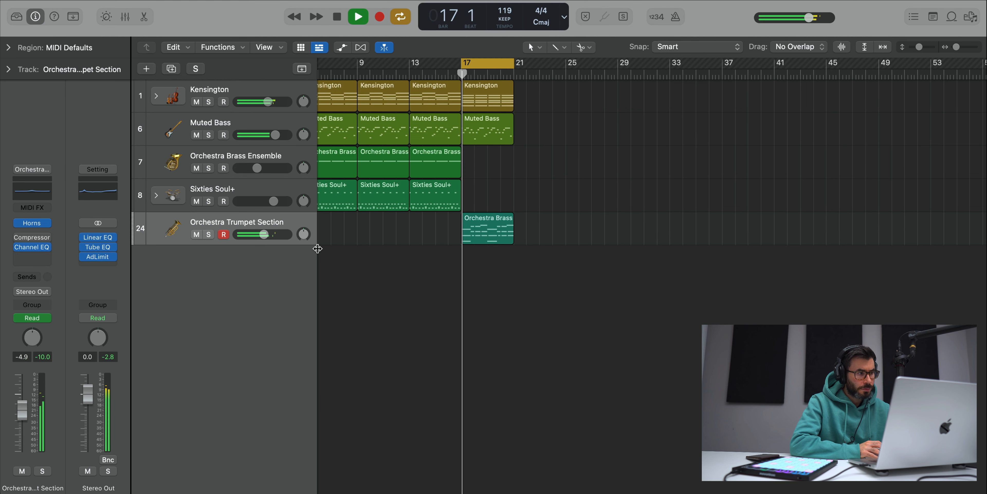
# Repeat the last Sixties Soul+ region into bars 17 to 20 and set that track's volume to -1.8 dB
pyautogui.click(424, 197)
pyautogui.press('super+r')
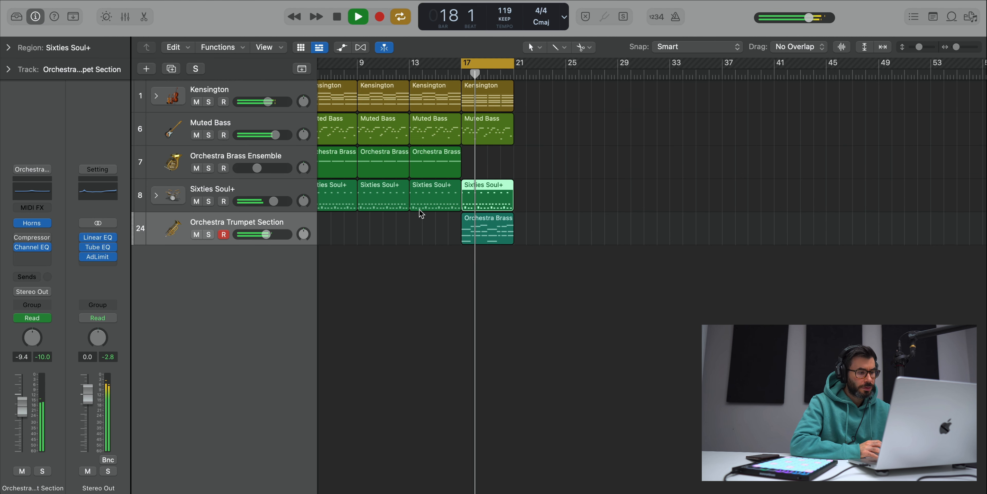
pyautogui.moveTo(273, 201); pyautogui.dragTo(267, 204)
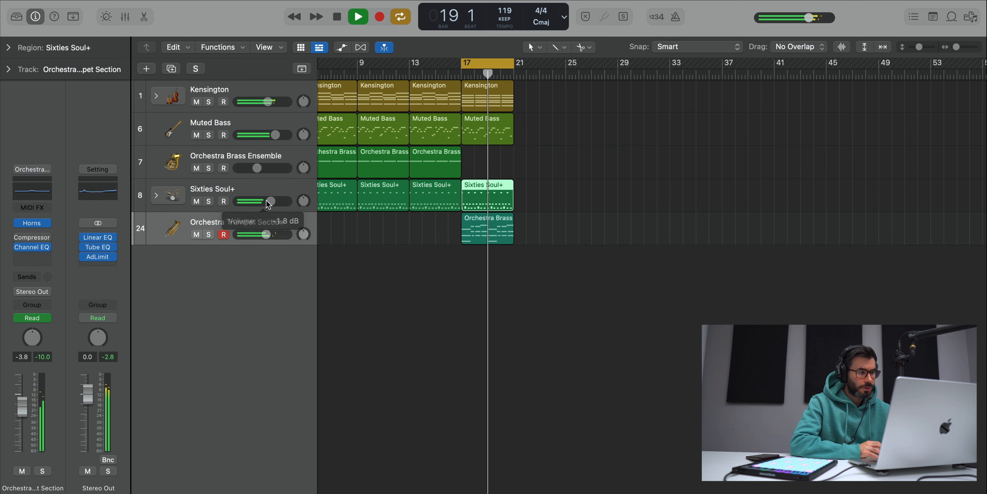
pyautogui.scroll(-4, 345, 227)
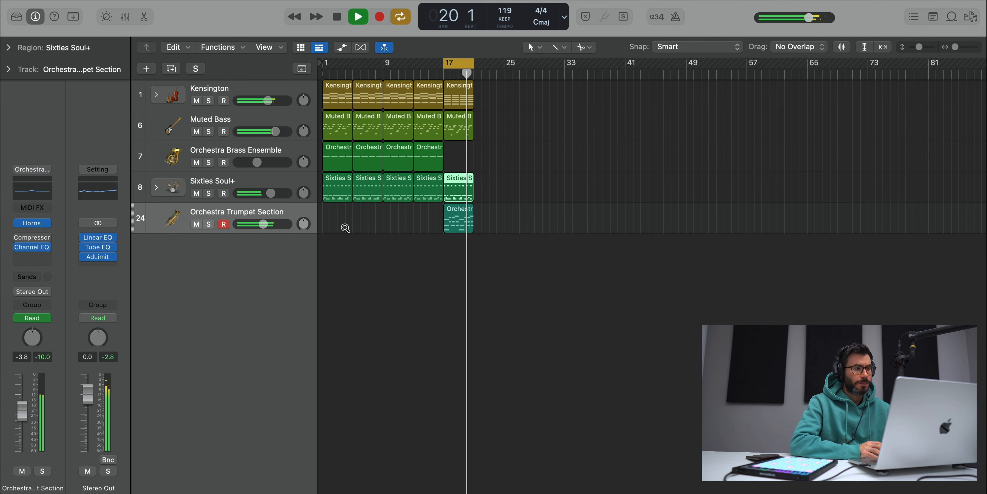
pyautogui.press('space')
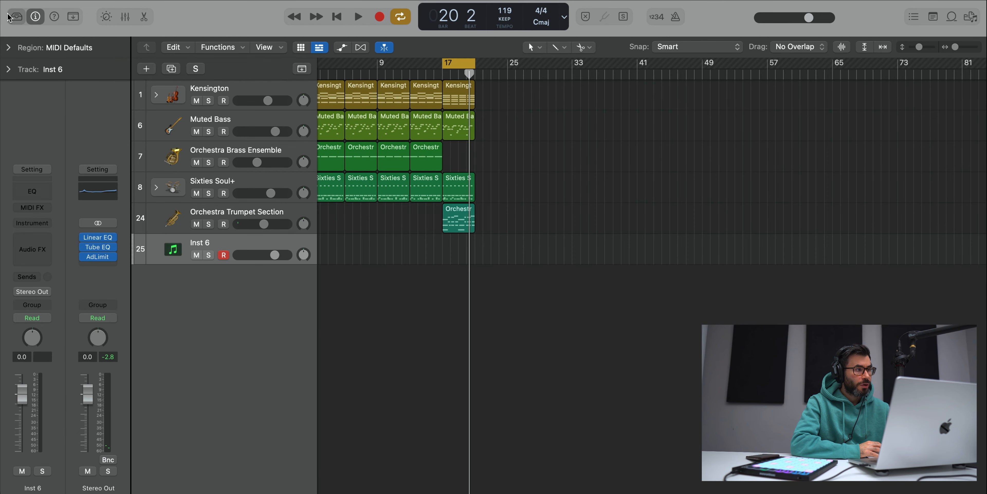
# Load the P Power Drum Kit from the user patches' Drum Kits onto the new Inst 6 track
pyautogui.click(10, 17)
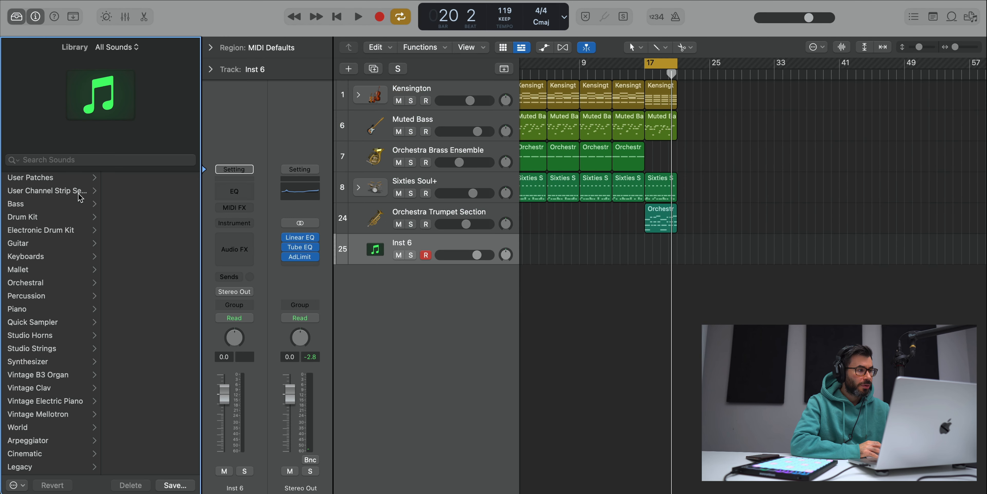
pyautogui.click(127, 181)
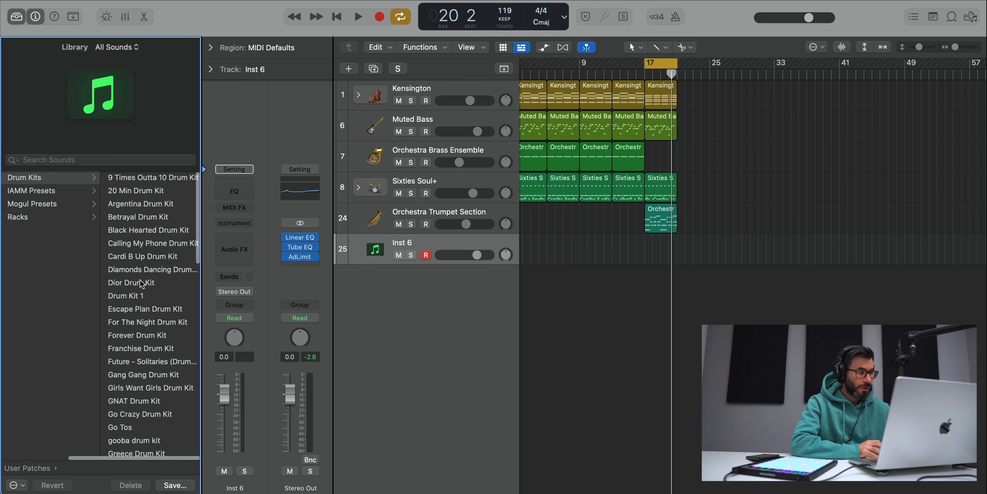
pyautogui.scroll(-15, 149, 297)
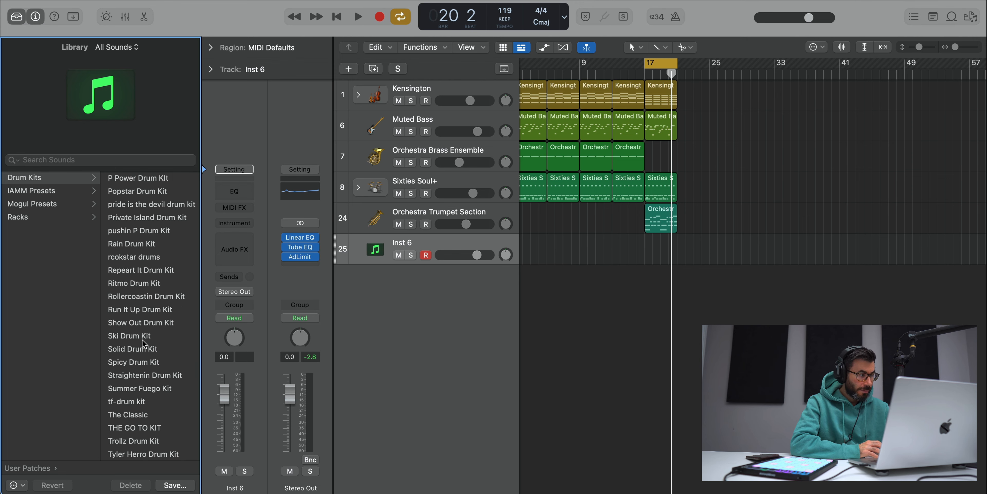
pyautogui.scroll(1, 143, 342)
pyautogui.click(137, 181)
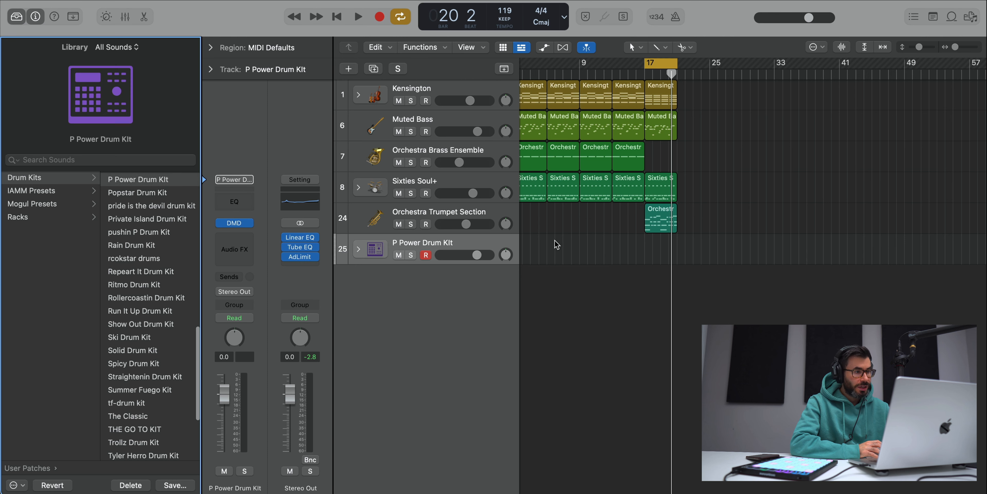
# Expand the P Power Drum Kit stack and create a bar 17 hi-hat pattern region with its row's step rate at /8
pyautogui.click(358, 249)
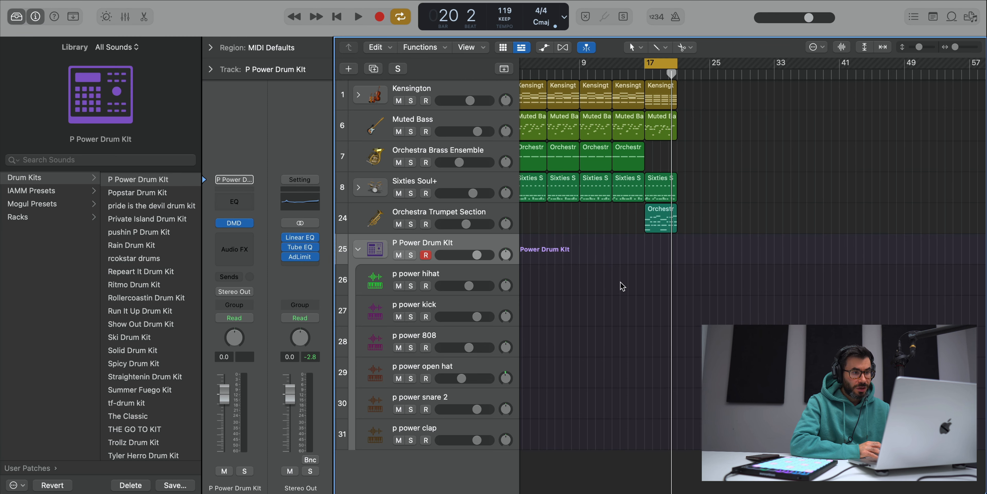
pyautogui.rightClick(651, 281)
pyautogui.click(679, 296)
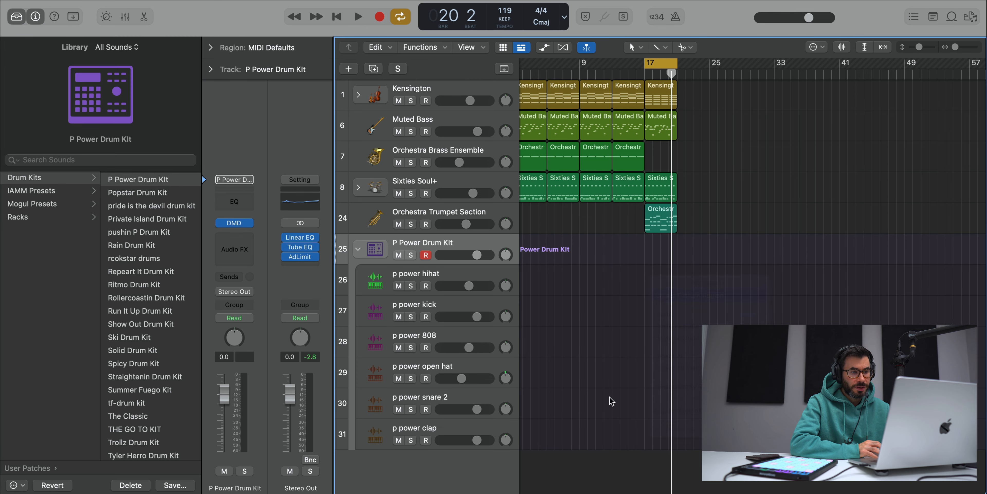
pyautogui.click(422, 236)
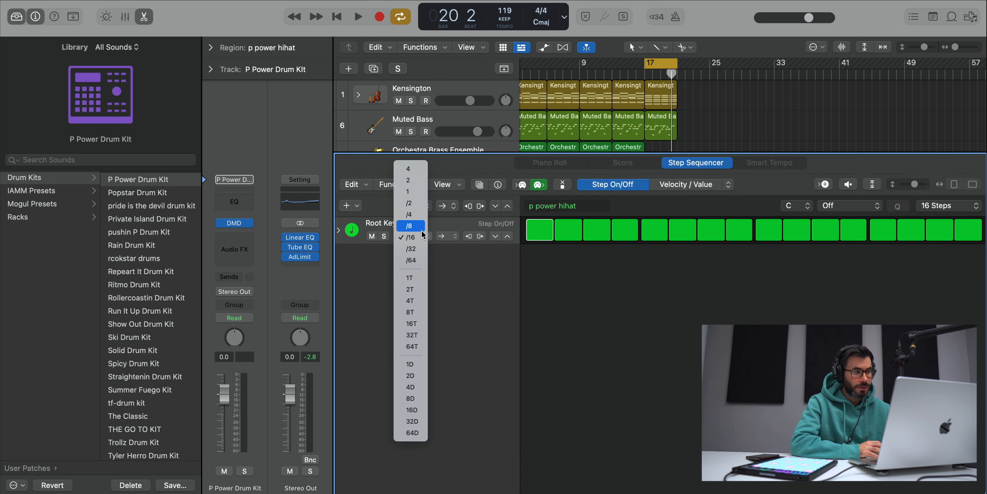
pyautogui.click(421, 226)
pyautogui.press('space')
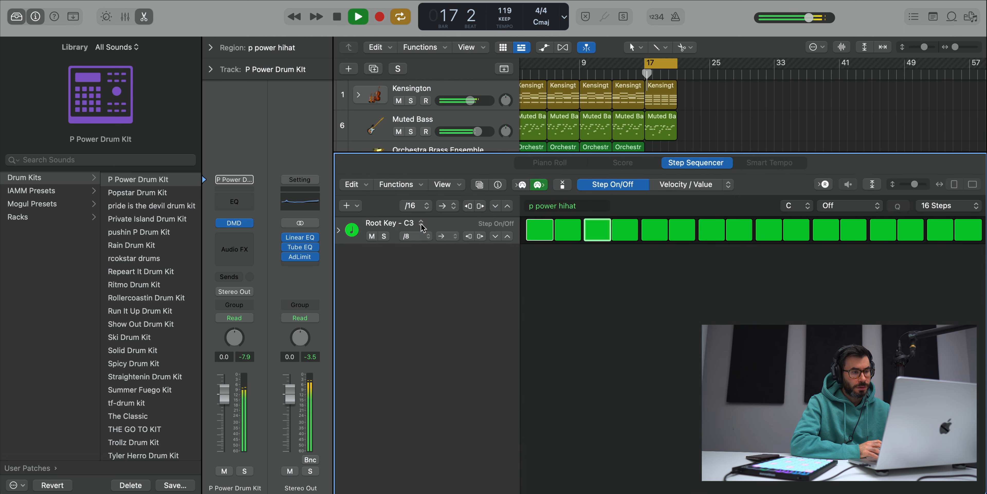
pyautogui.press('e')
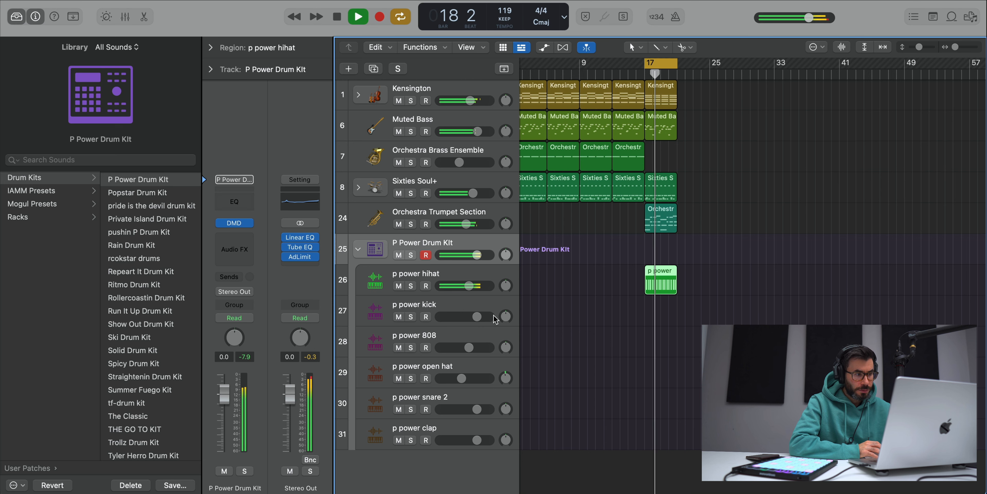
# Create a 32-step pattern region on the p power snare 2 track at bar 17 with hits on steps 9, 15 and 25
pyautogui.scroll(8, 644, 405)
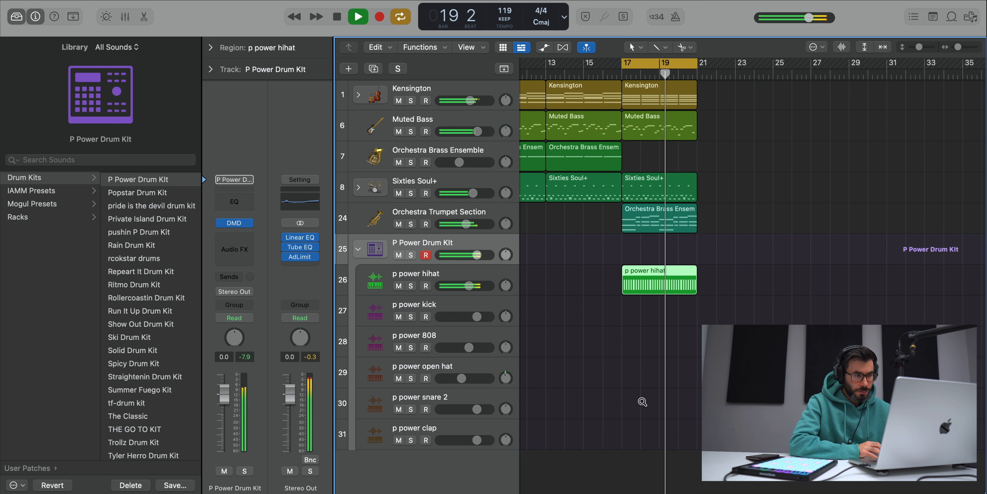
pyautogui.rightClick(605, 400)
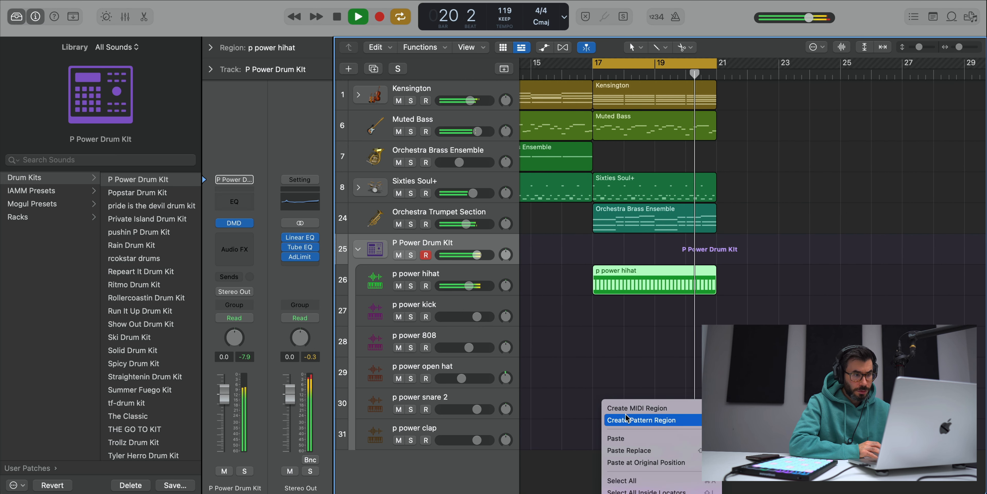
pyautogui.click(632, 414)
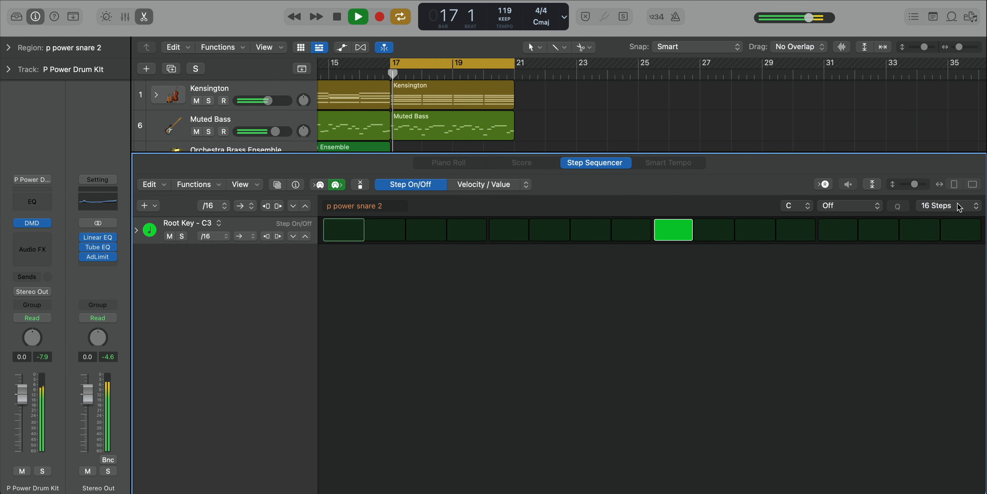
pyautogui.click(959, 207)
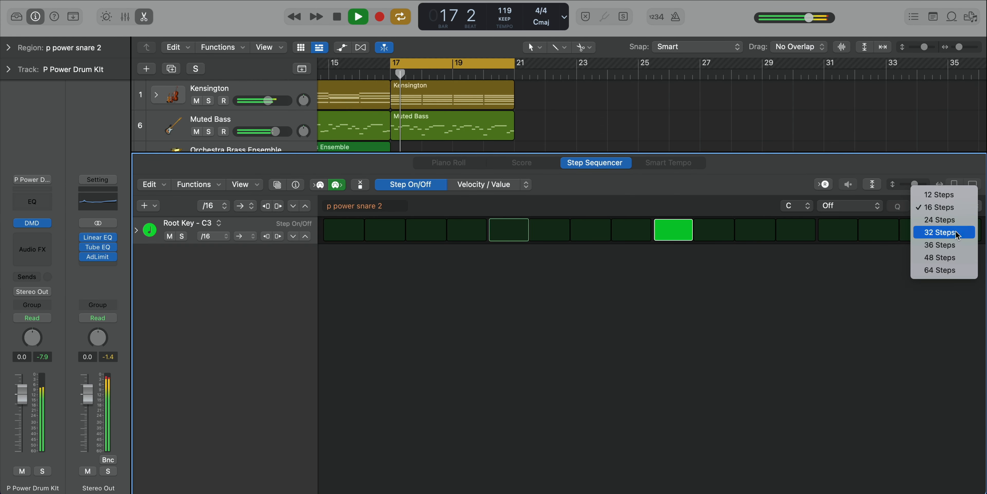
pyautogui.click(951, 232)
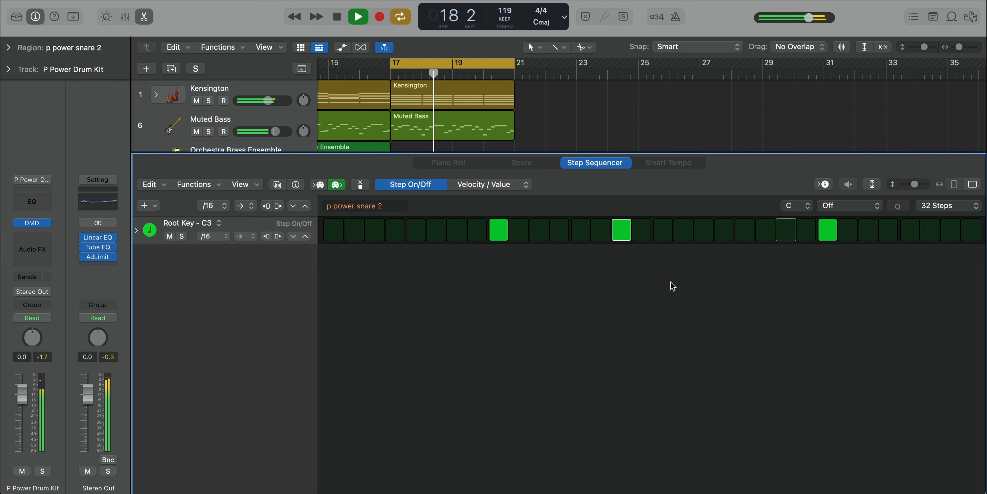
pyautogui.press('e')
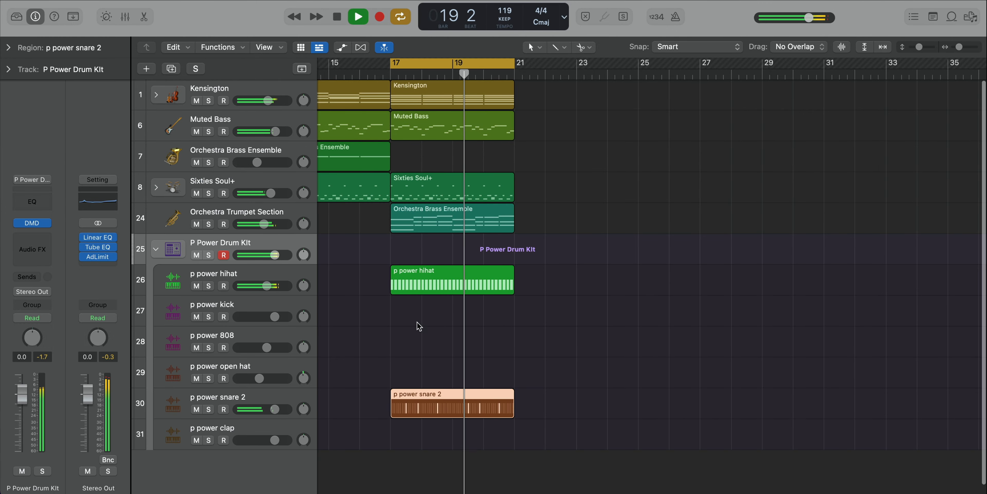
# Create a 32-step pattern region on the p power kick track at bar 17 with hits on steps 1, 13, 21 and 27
pyautogui.press('space')
pyautogui.rightClick(407, 313)
pyautogui.click(466, 327)
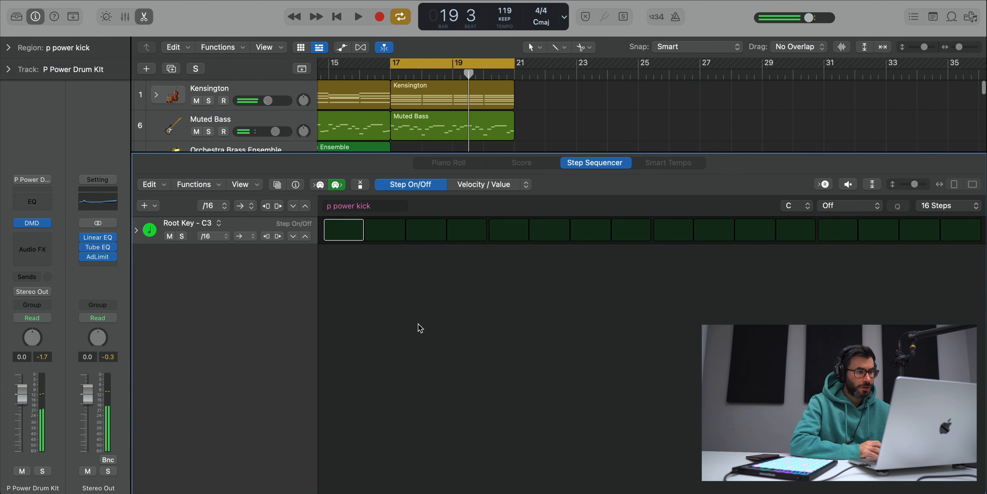
pyautogui.press('space')
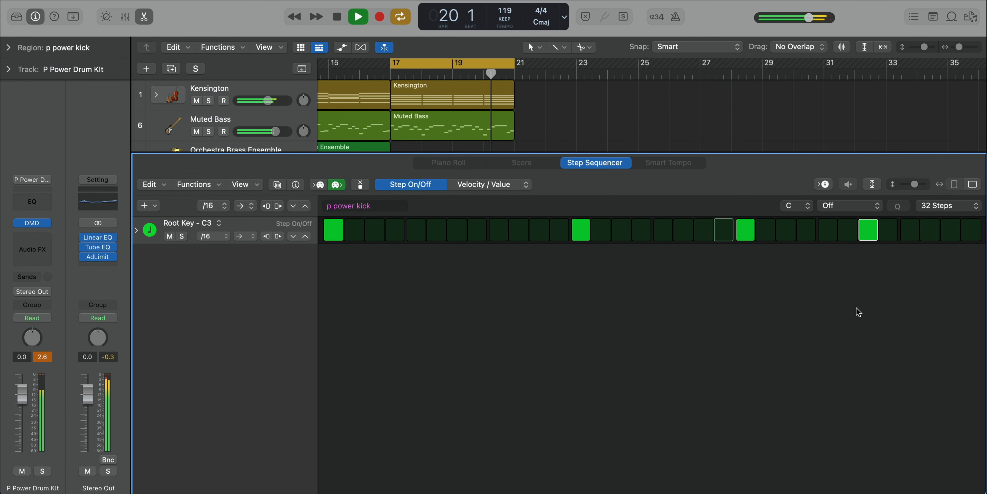
pyautogui.press('e')
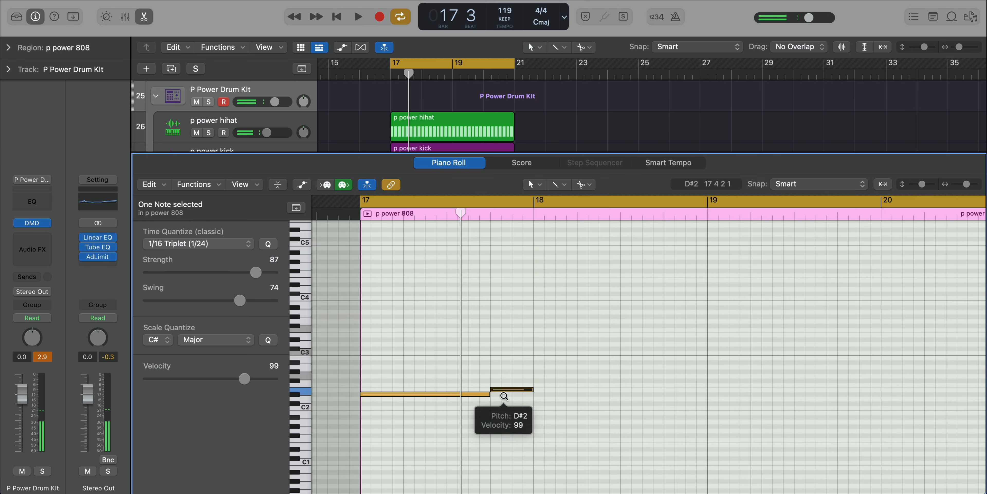
# Raise the second p power 808 note to F2 and add another F2 note at the start of bar 18
pyautogui.moveTo(494, 395); pyautogui.dragTo(504, 396)
pyautogui.press('space')
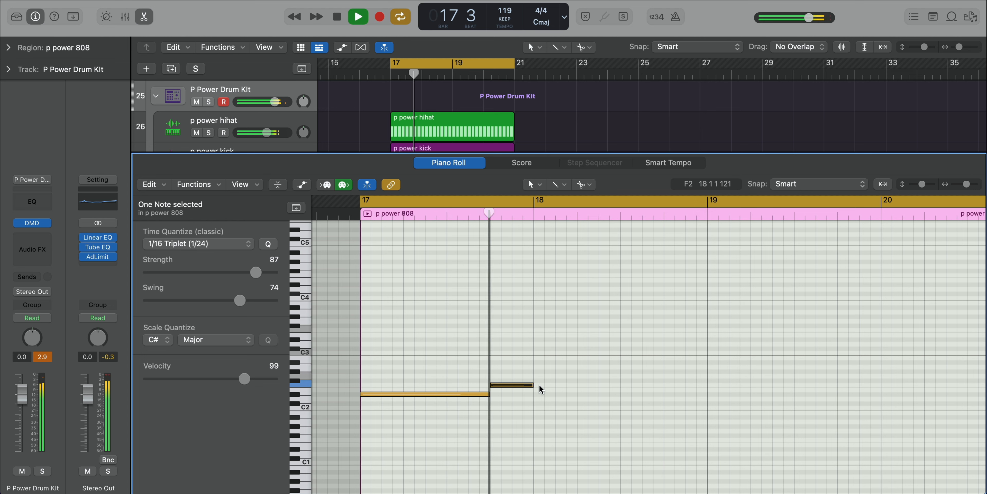
pyautogui.press('space')
pyautogui.press('space')
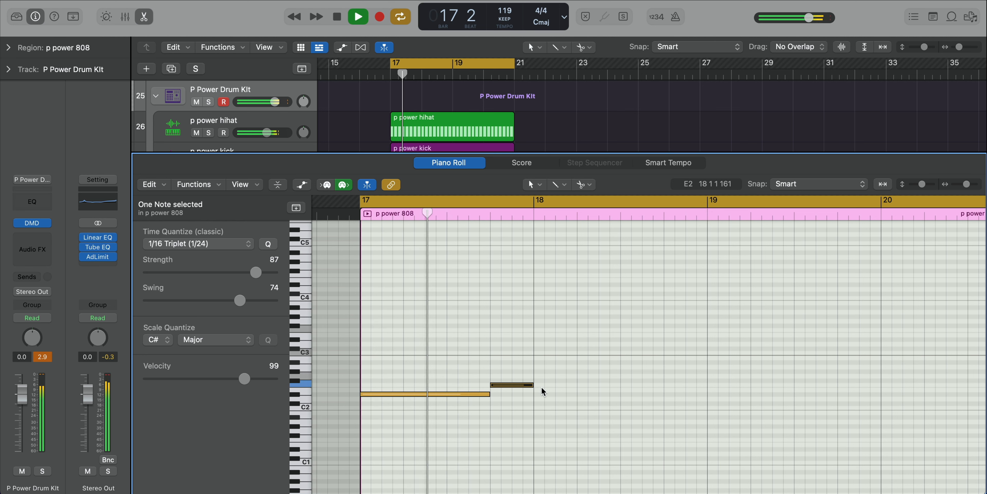
pyautogui.click(540, 383)
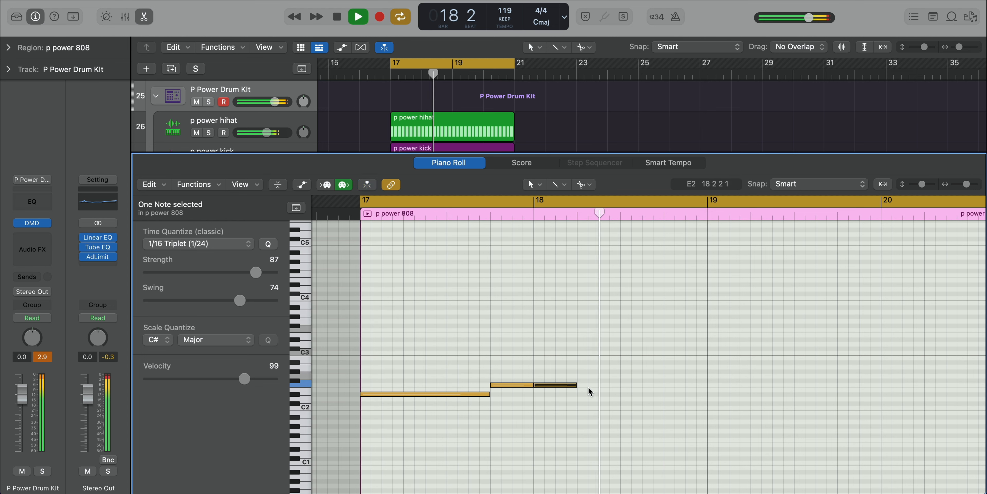
# Add an F#2 808 note at 18 3 lasting until bar 19, and extend the preceding F2 note to meet it
pyautogui.press('space')
pyautogui.click(623, 380)
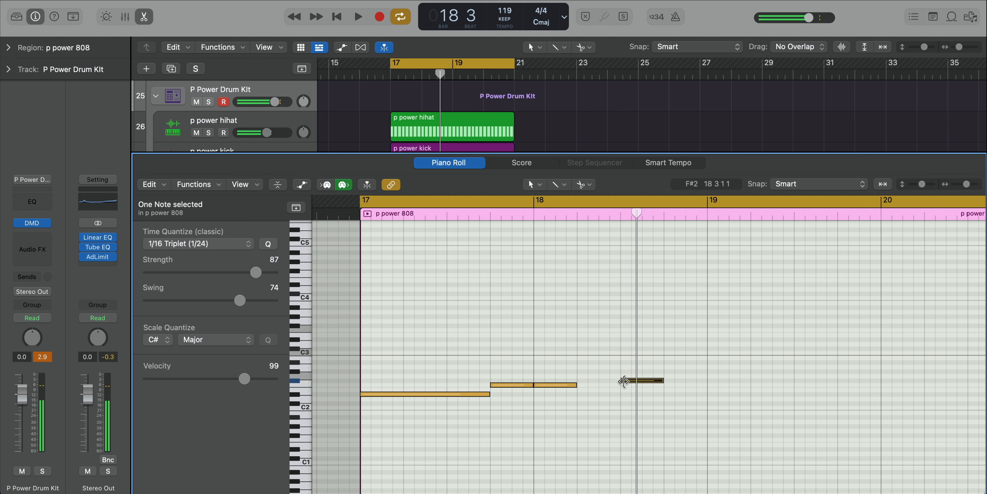
pyautogui.moveTo(576, 385); pyautogui.dragTo(708, 380)
pyautogui.press('space')
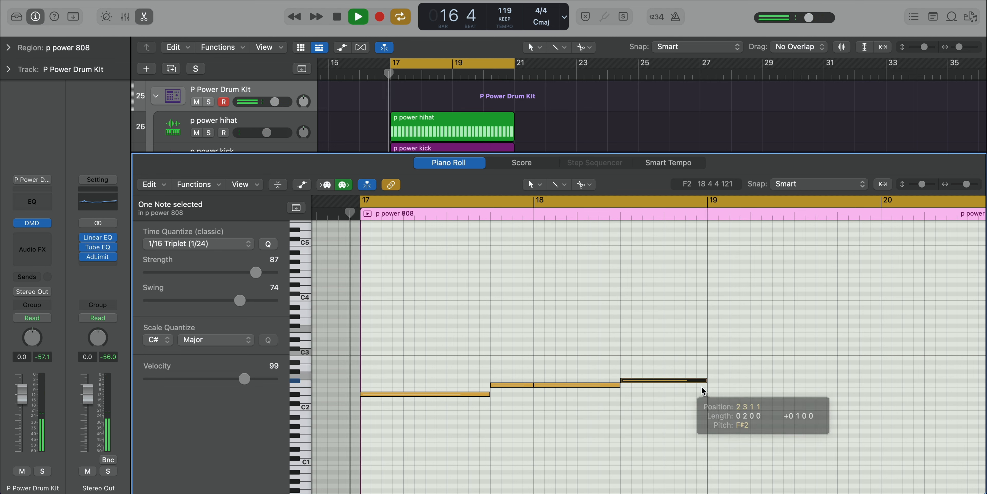
# Repeat the four 808 notes from bar 19 and trim the end of the p power 808 region to bar 21
pyautogui.keyDown('ctrl'); pyautogui.keyDown('alt'); pyautogui.click(633, 390); pyautogui.keyUp('alt'); pyautogui.keyUp('ctrl')
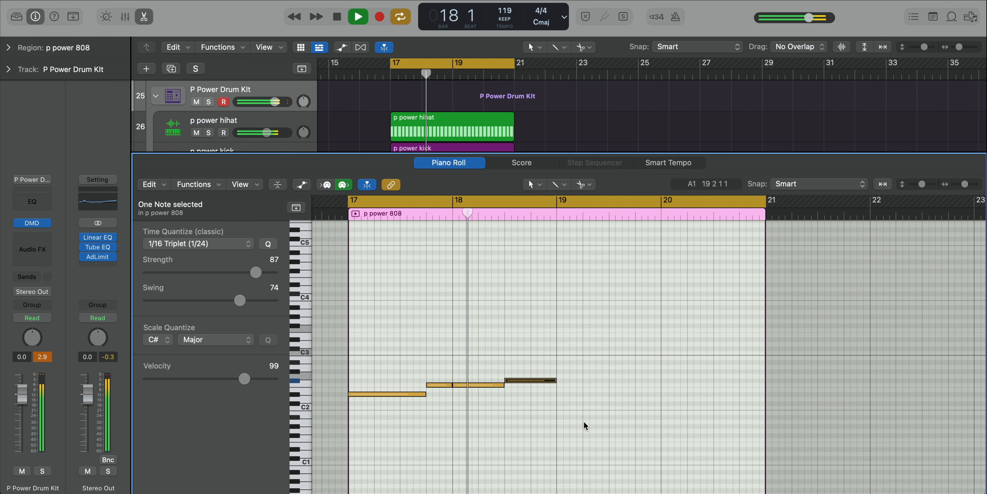
pyautogui.moveTo(582, 421); pyautogui.dragTo(396, 368)
pyautogui.press('super+r')
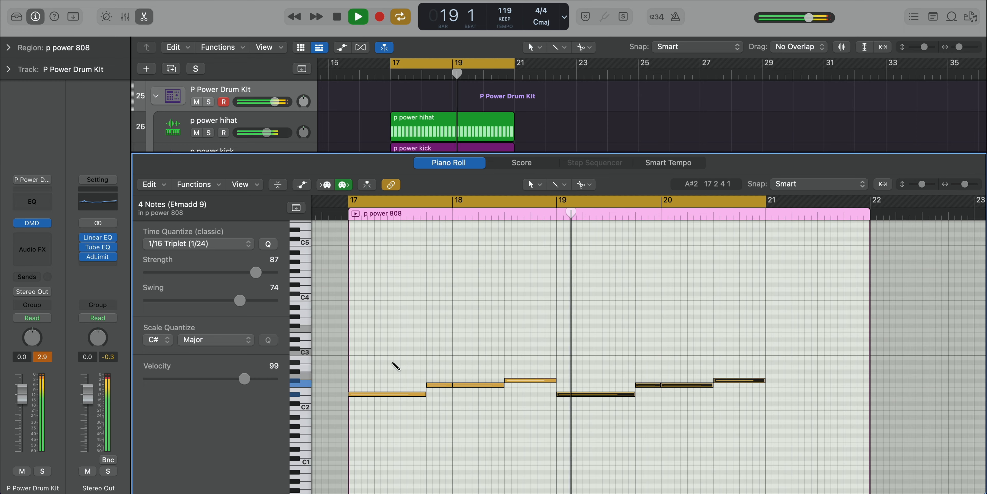
pyautogui.press('e')
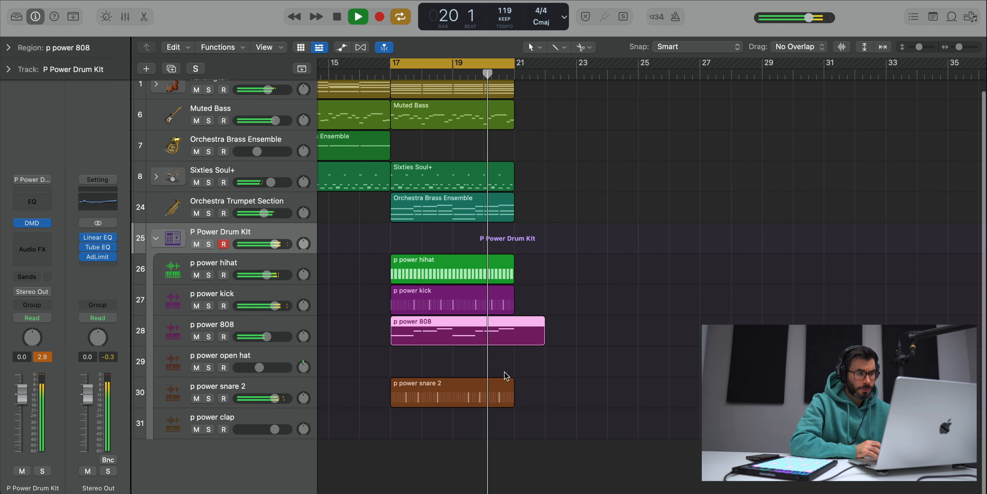
pyautogui.moveTo(544, 332); pyautogui.dragTo(515, 332)
# Transpose all notes in the p power 808 region down two octaves and play back the result
pyautogui.press('e')
pyautogui.click(501, 289)
pyautogui.press('super+a')
pyautogui.hotkey('alt', 'shift', 'Down')
pyautogui.hotkey('alt', 'shift', 'Down')
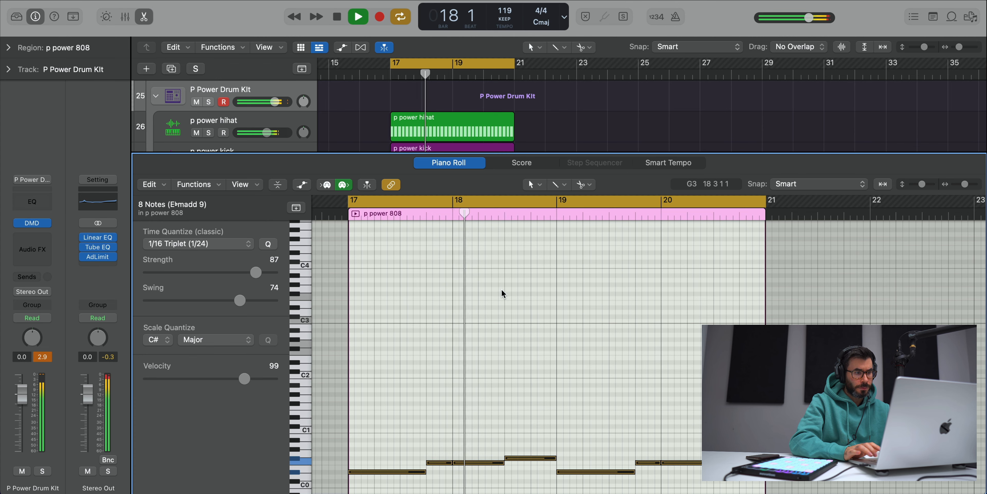
pyautogui.press('space')
pyautogui.press('space')
pyautogui.press('e')
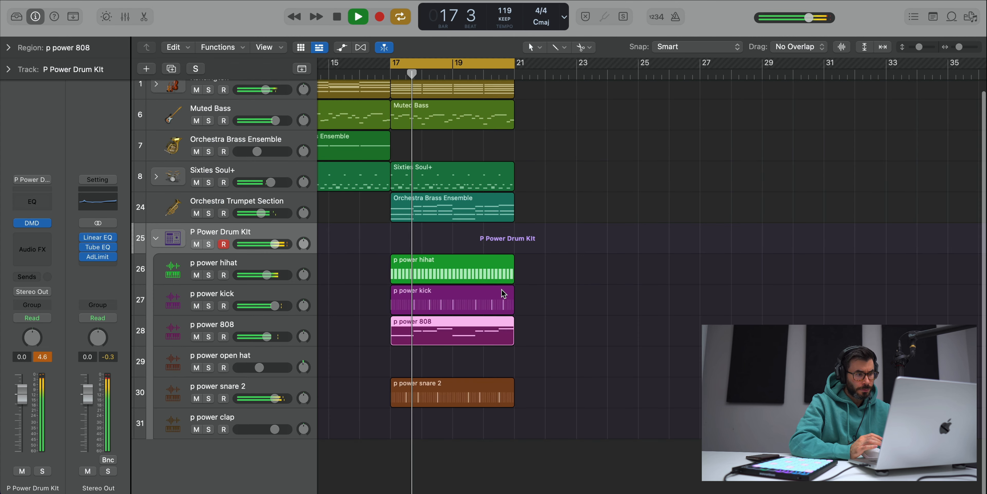
# Repeat all eight regions at bars 17 to 21 twice so the section extends to bar 29
pyautogui.scroll(-3, 569, 350)
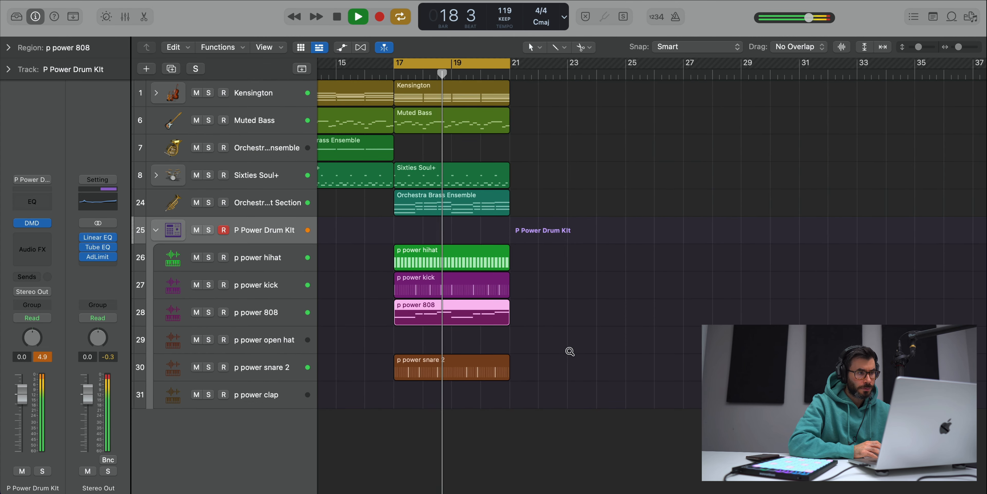
pyautogui.moveTo(570, 362); pyautogui.dragTo(407, 91)
pyautogui.press('super+e')
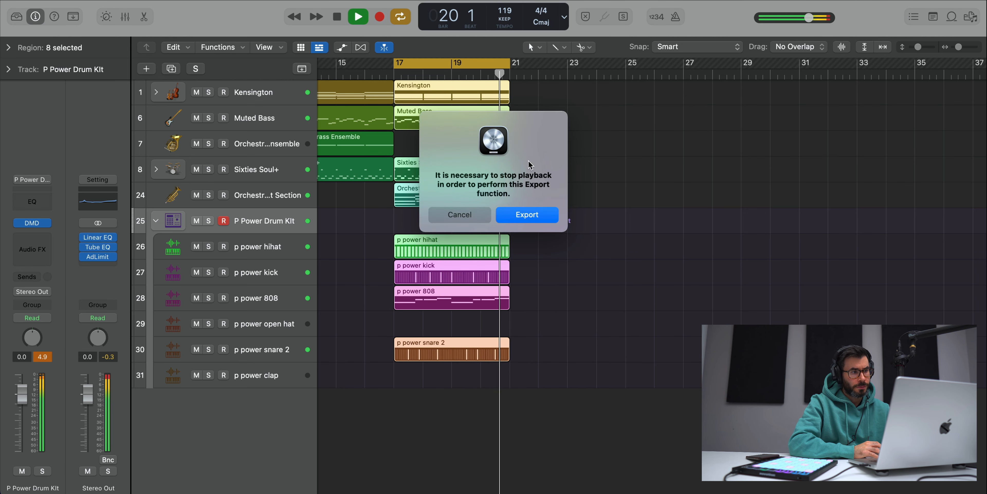
pyautogui.click(486, 213)
pyautogui.press('super+r')
pyautogui.press('super+r')
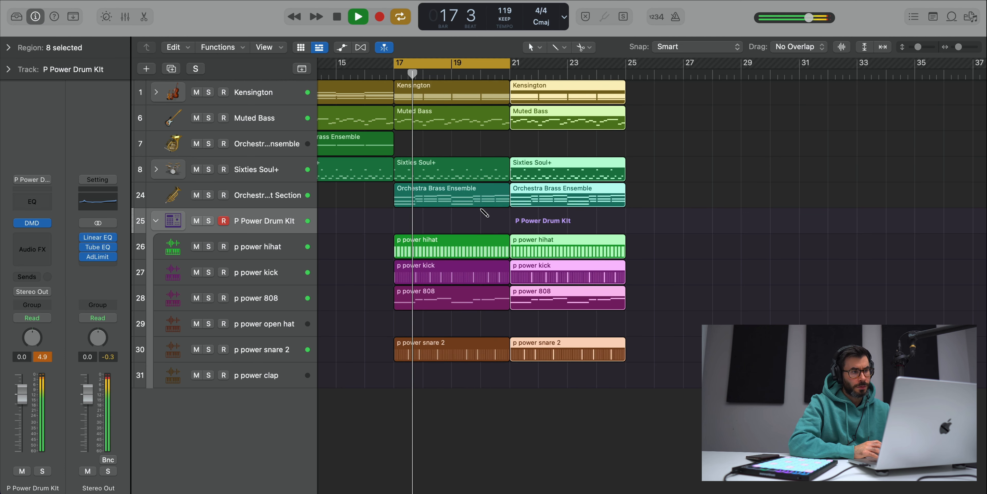
# Turn off the cycle range, play the arrangement from bar 21 and jump to bar 25 to check the repeated section
pyautogui.press('space')
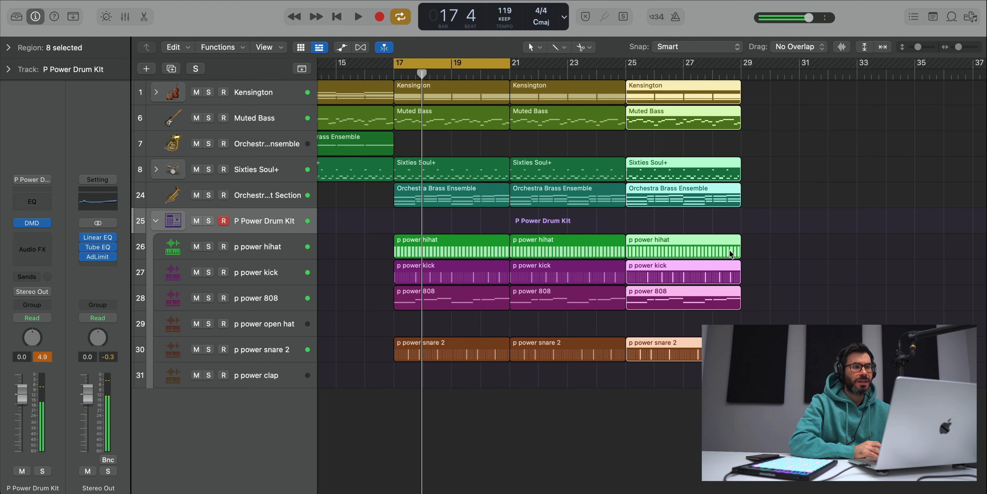
pyautogui.moveTo(454, 63); pyautogui.dragTo(509, 65)
pyautogui.click(524, 66)
pyautogui.click(508, 73)
pyautogui.press('space')
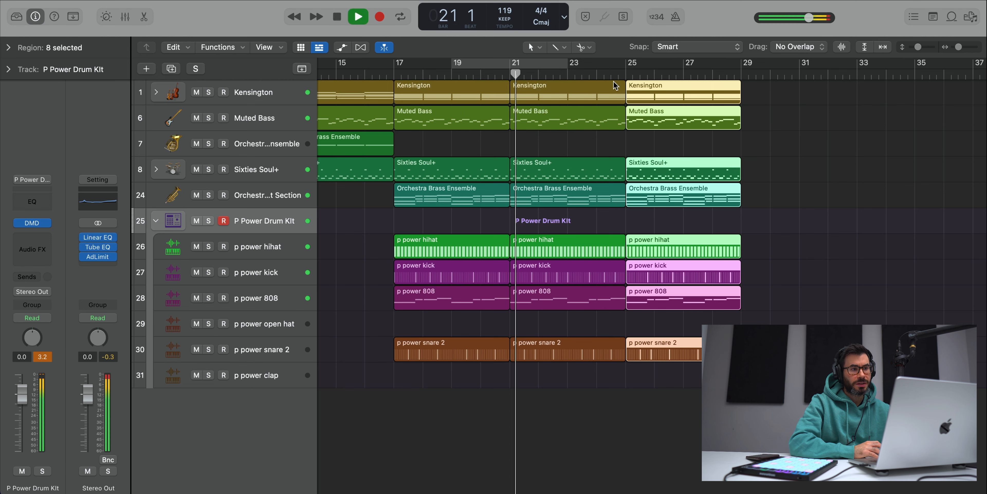
pyautogui.click(621, 73)
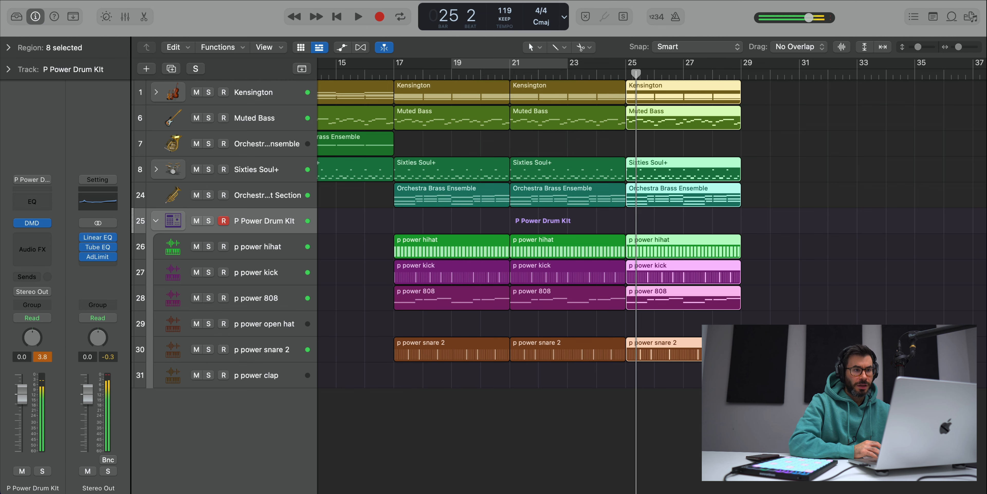
# Split the last set of regions at bar 27 and select the parts running from bar 27 to 29
pyautogui.moveTo(729, 414); pyautogui.dragTo(672, 80)
pyautogui.rightClick(684, 92)
pyautogui.moveTo(772, 406); pyautogui.dragTo(726, 128)
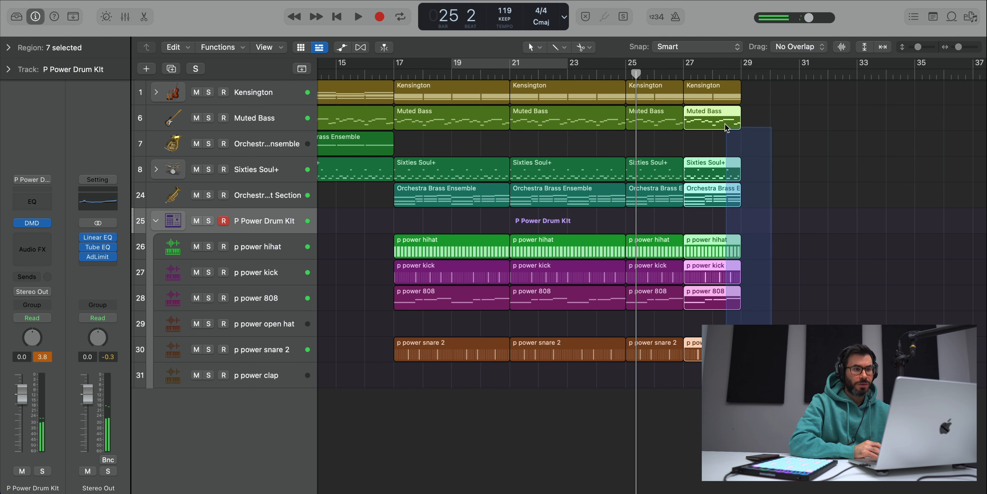